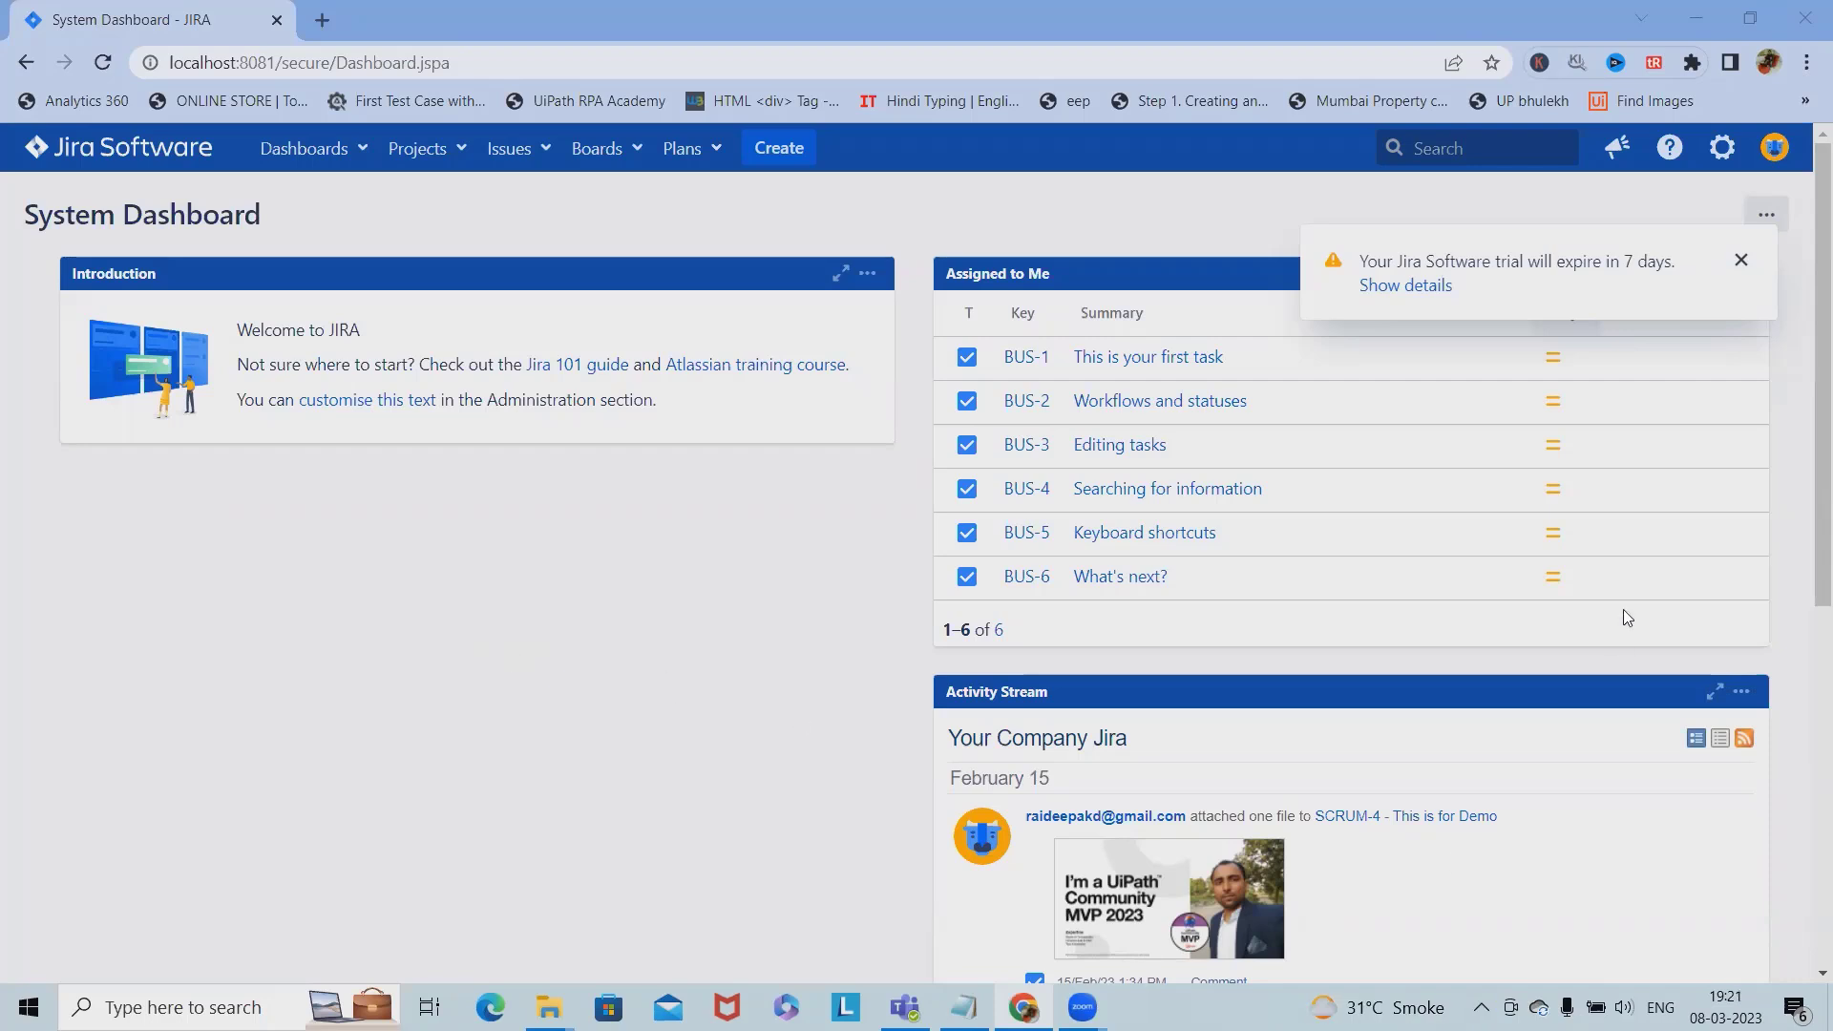
Step: Close the 'Your Jira Software trial will expire' flag on the System Dashboard
left_click(1737, 262)
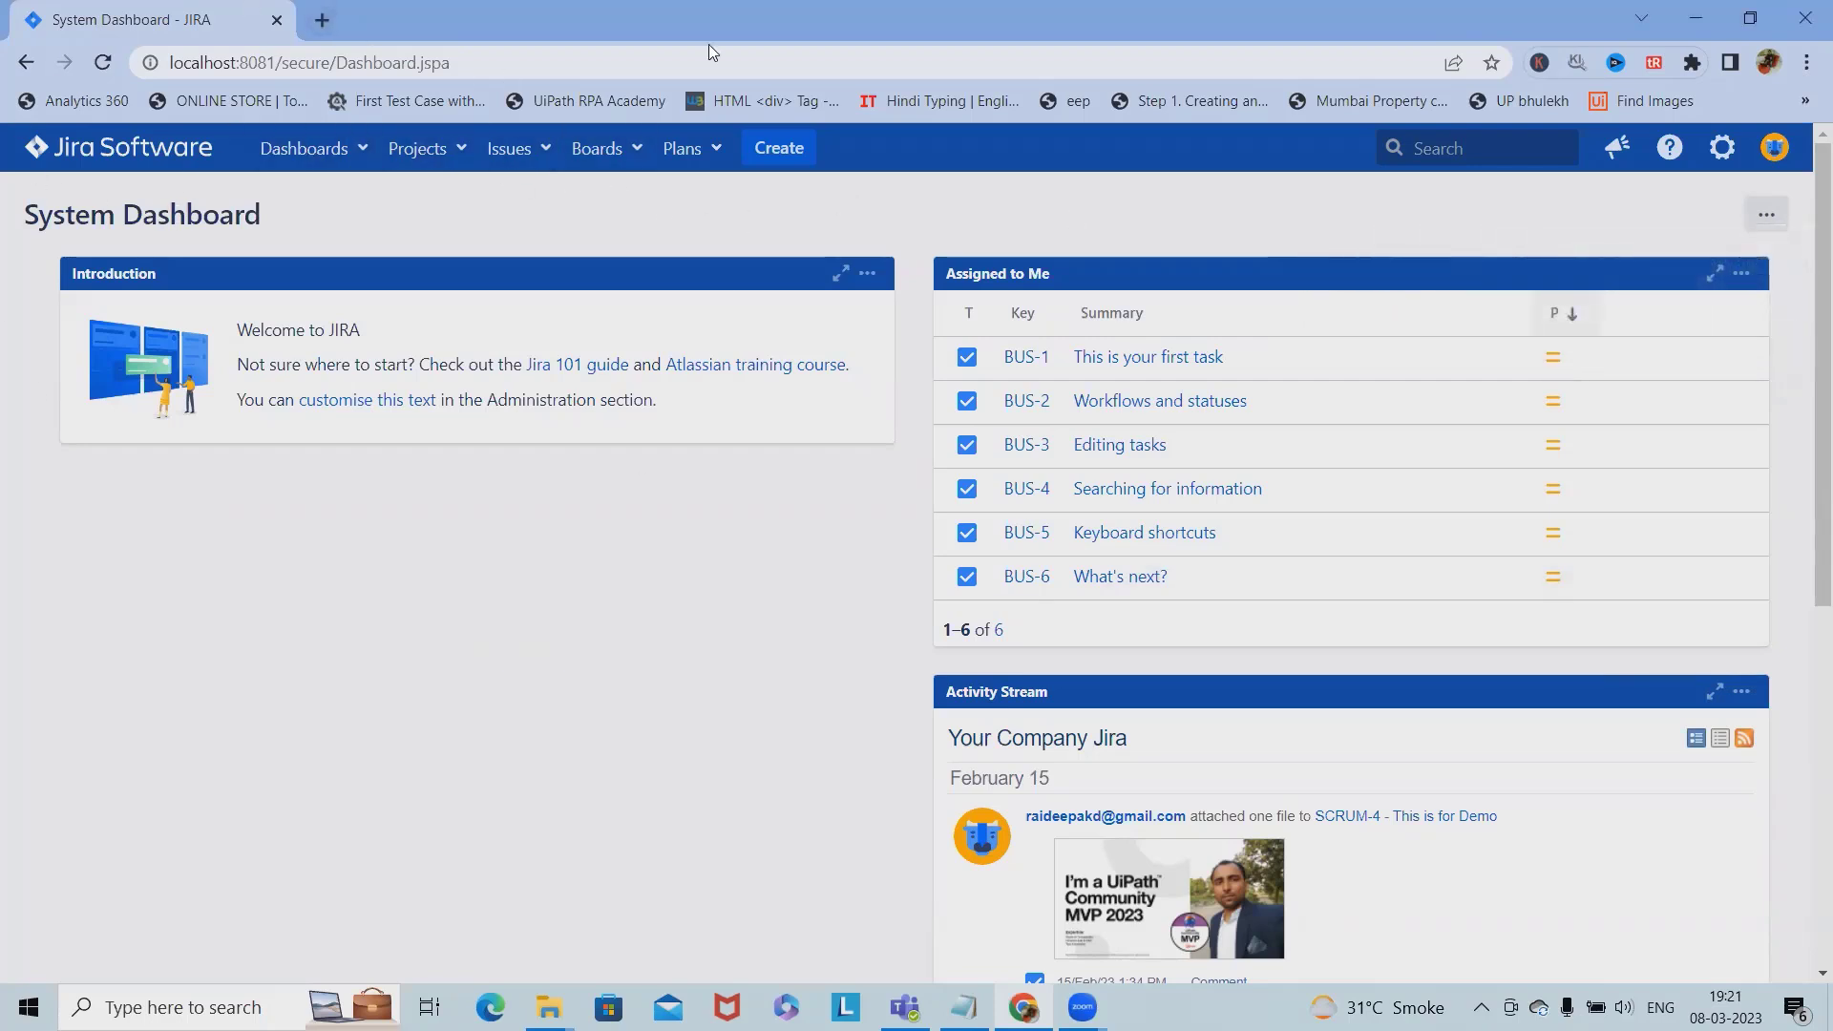
Step: From Plans > Create..., choose Program (group of plans) and confirm with Create
left_click(690, 149)
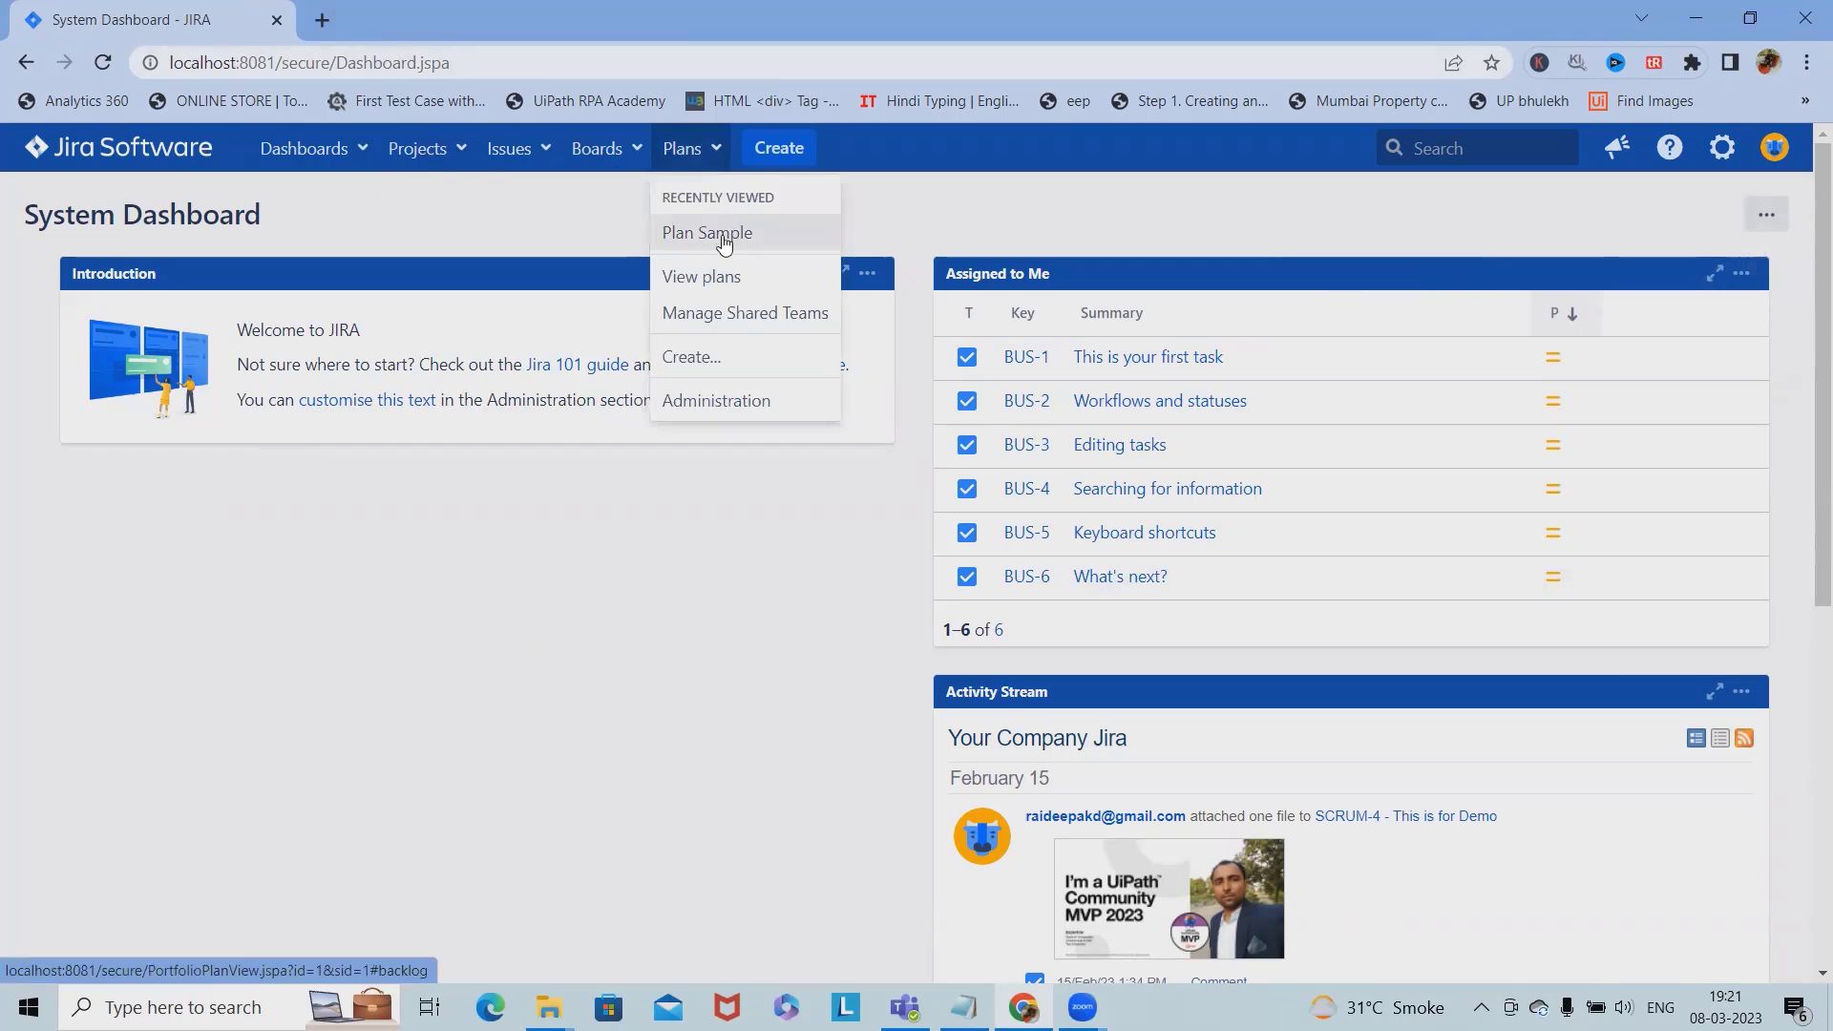
left_click(705, 359)
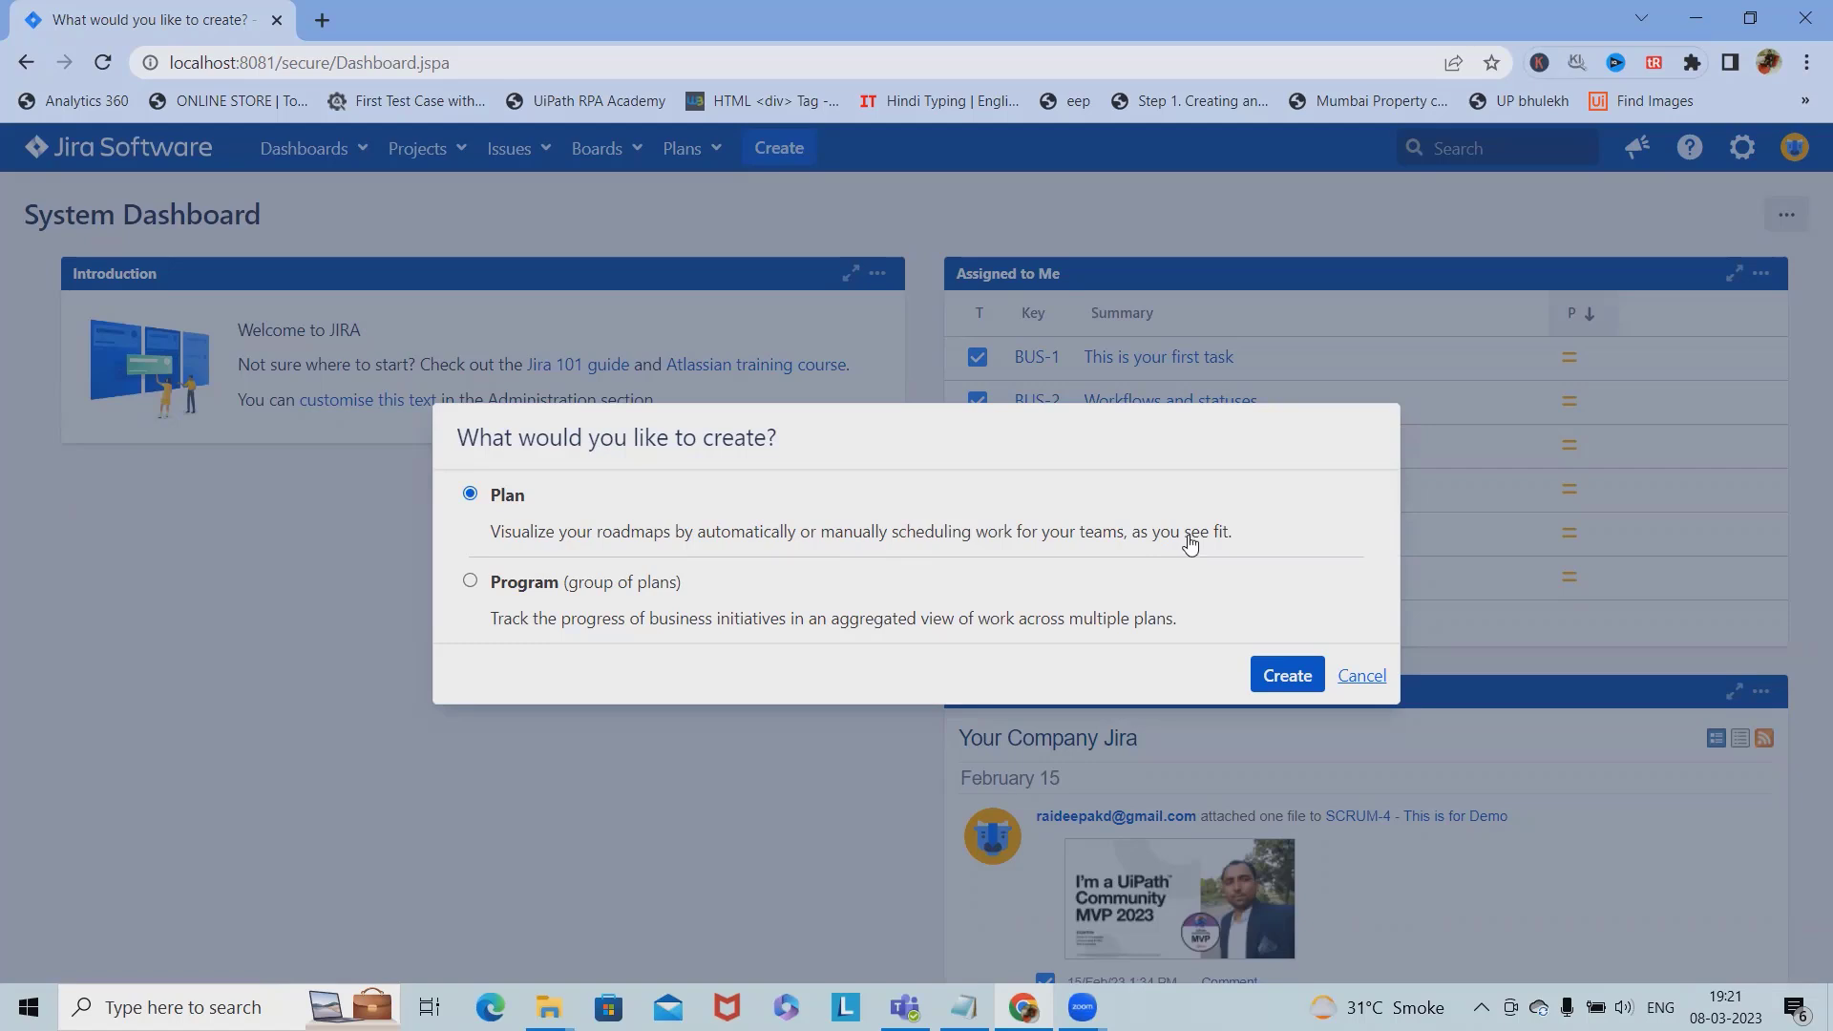
left_click(470, 581)
left_click(1284, 675)
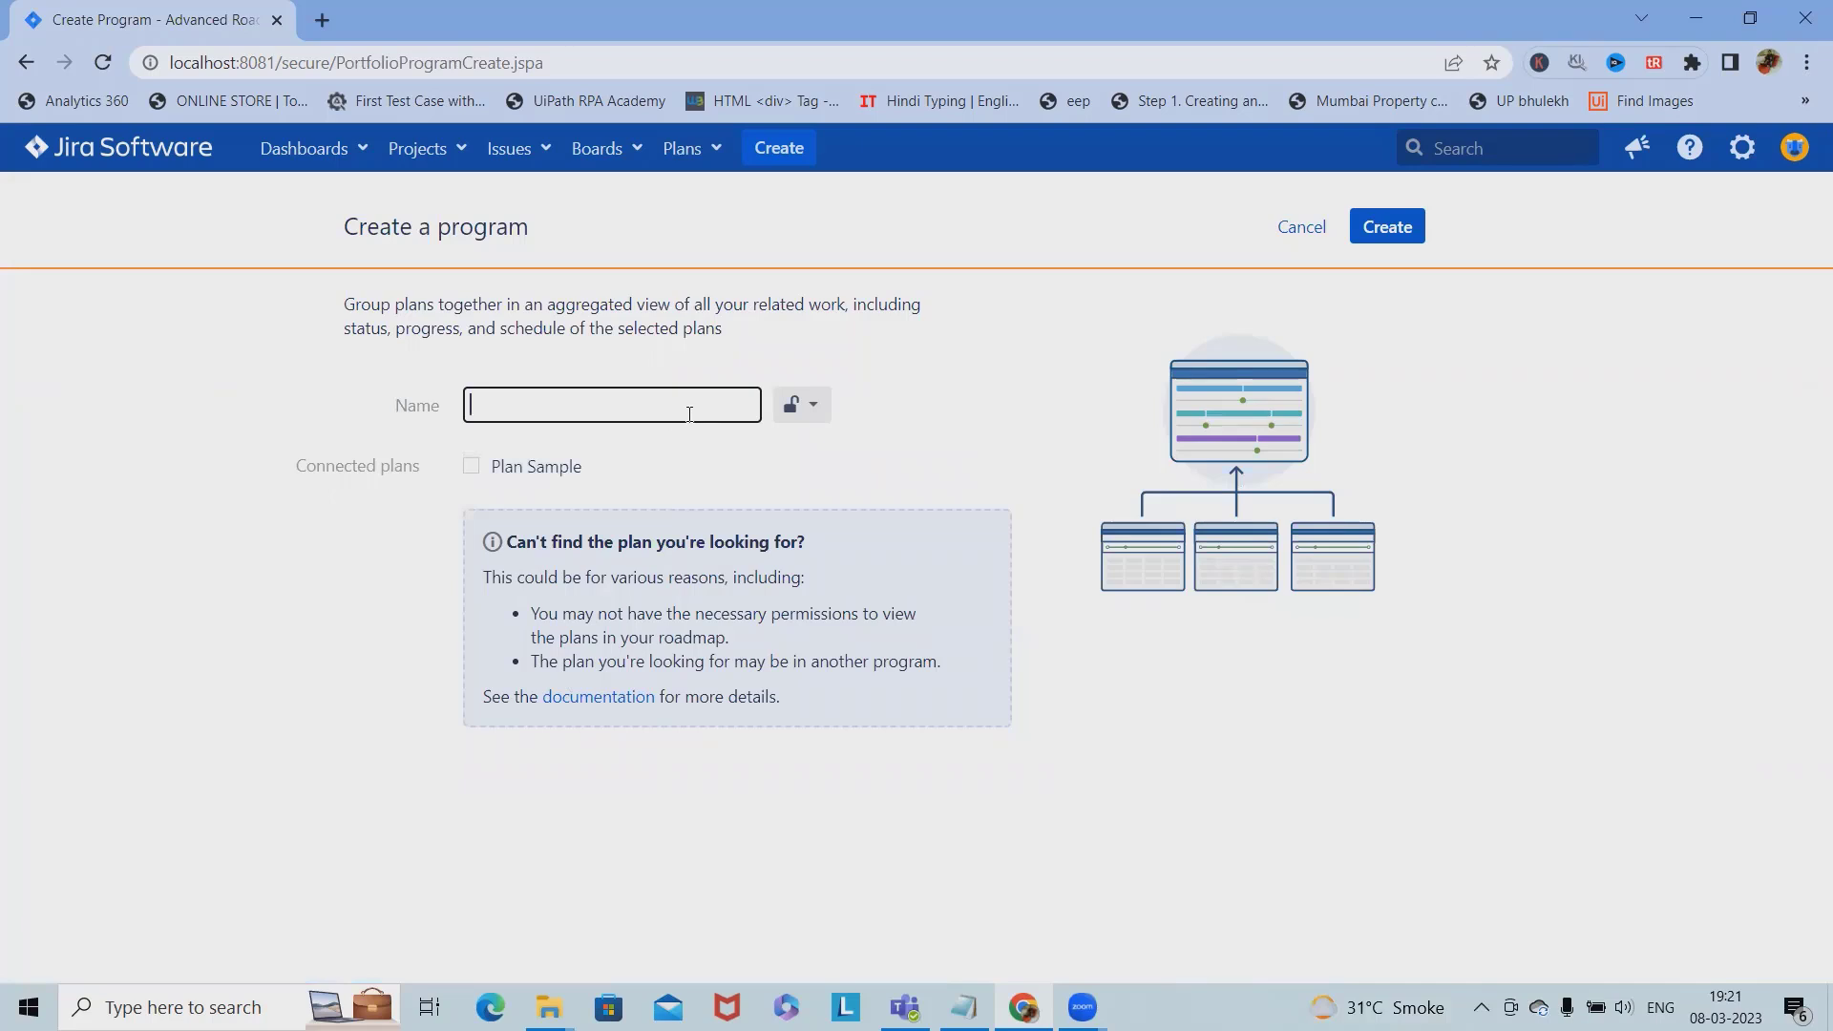
Step: Review visibility, name the program Sample_Group_Plan and connect Plan Sample to it
left_click(802, 410)
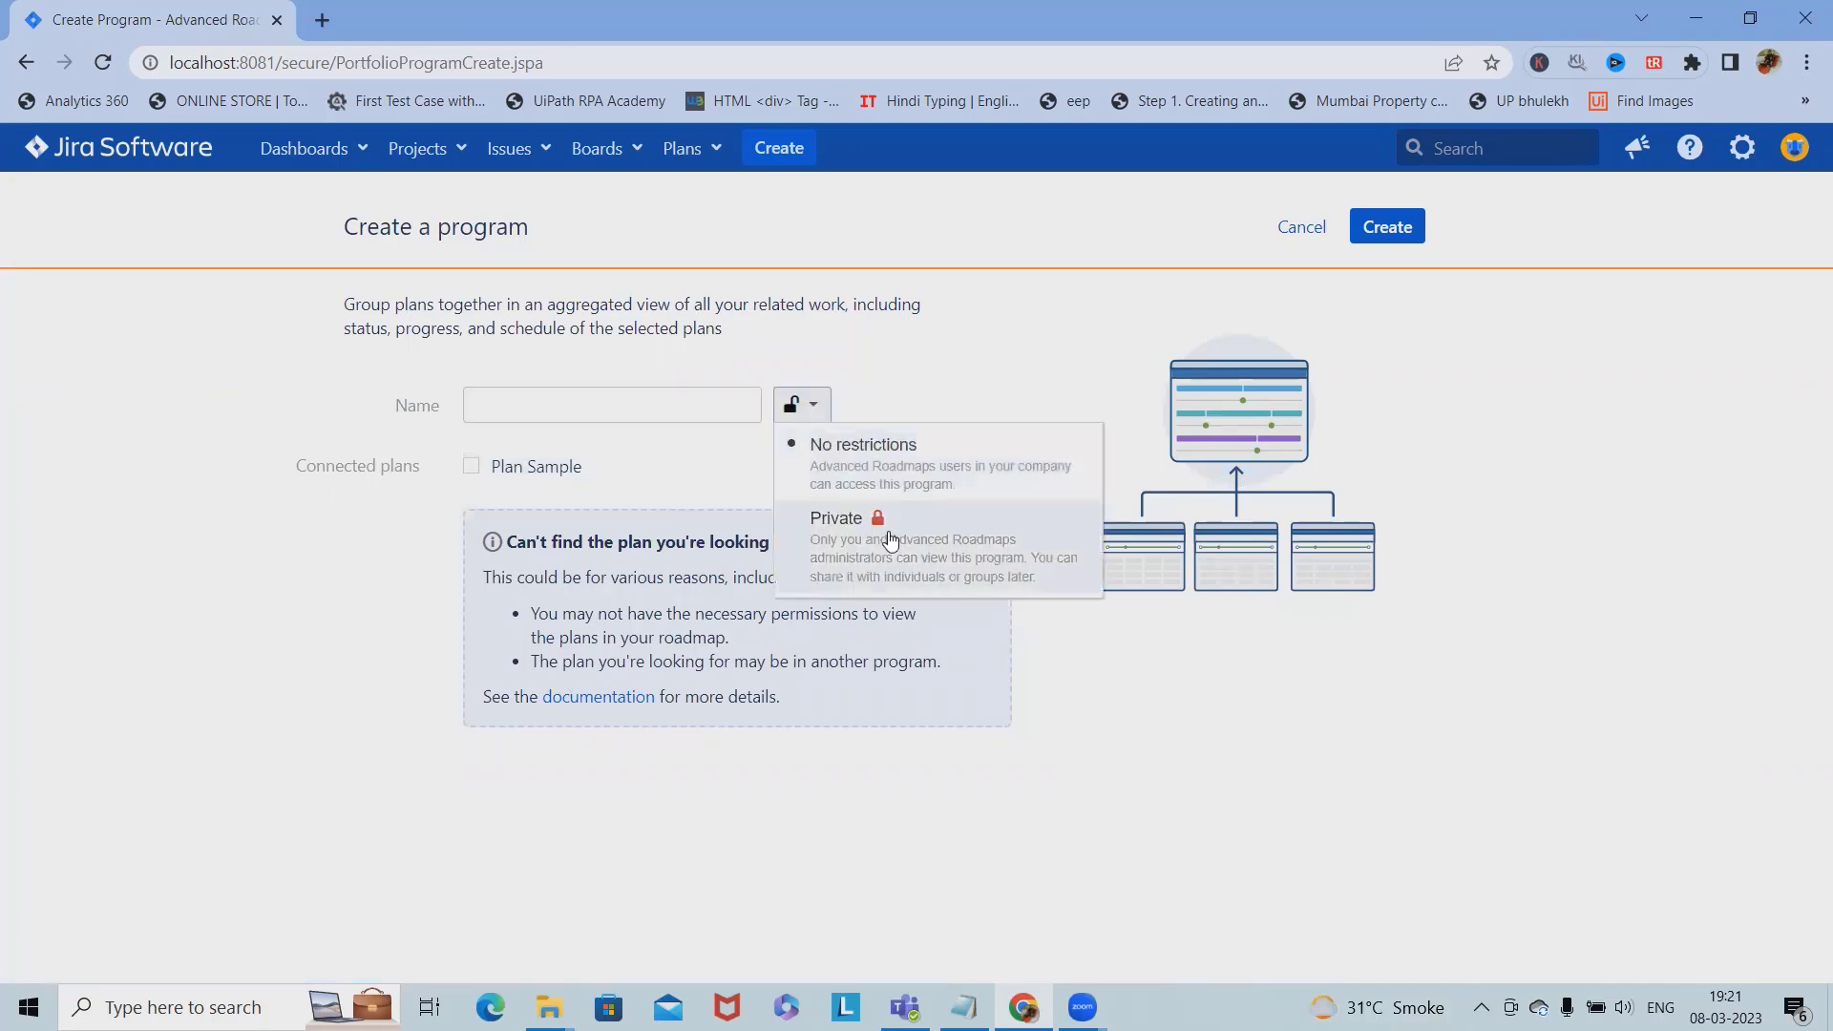
left_click(860, 448)
left_click(671, 403)
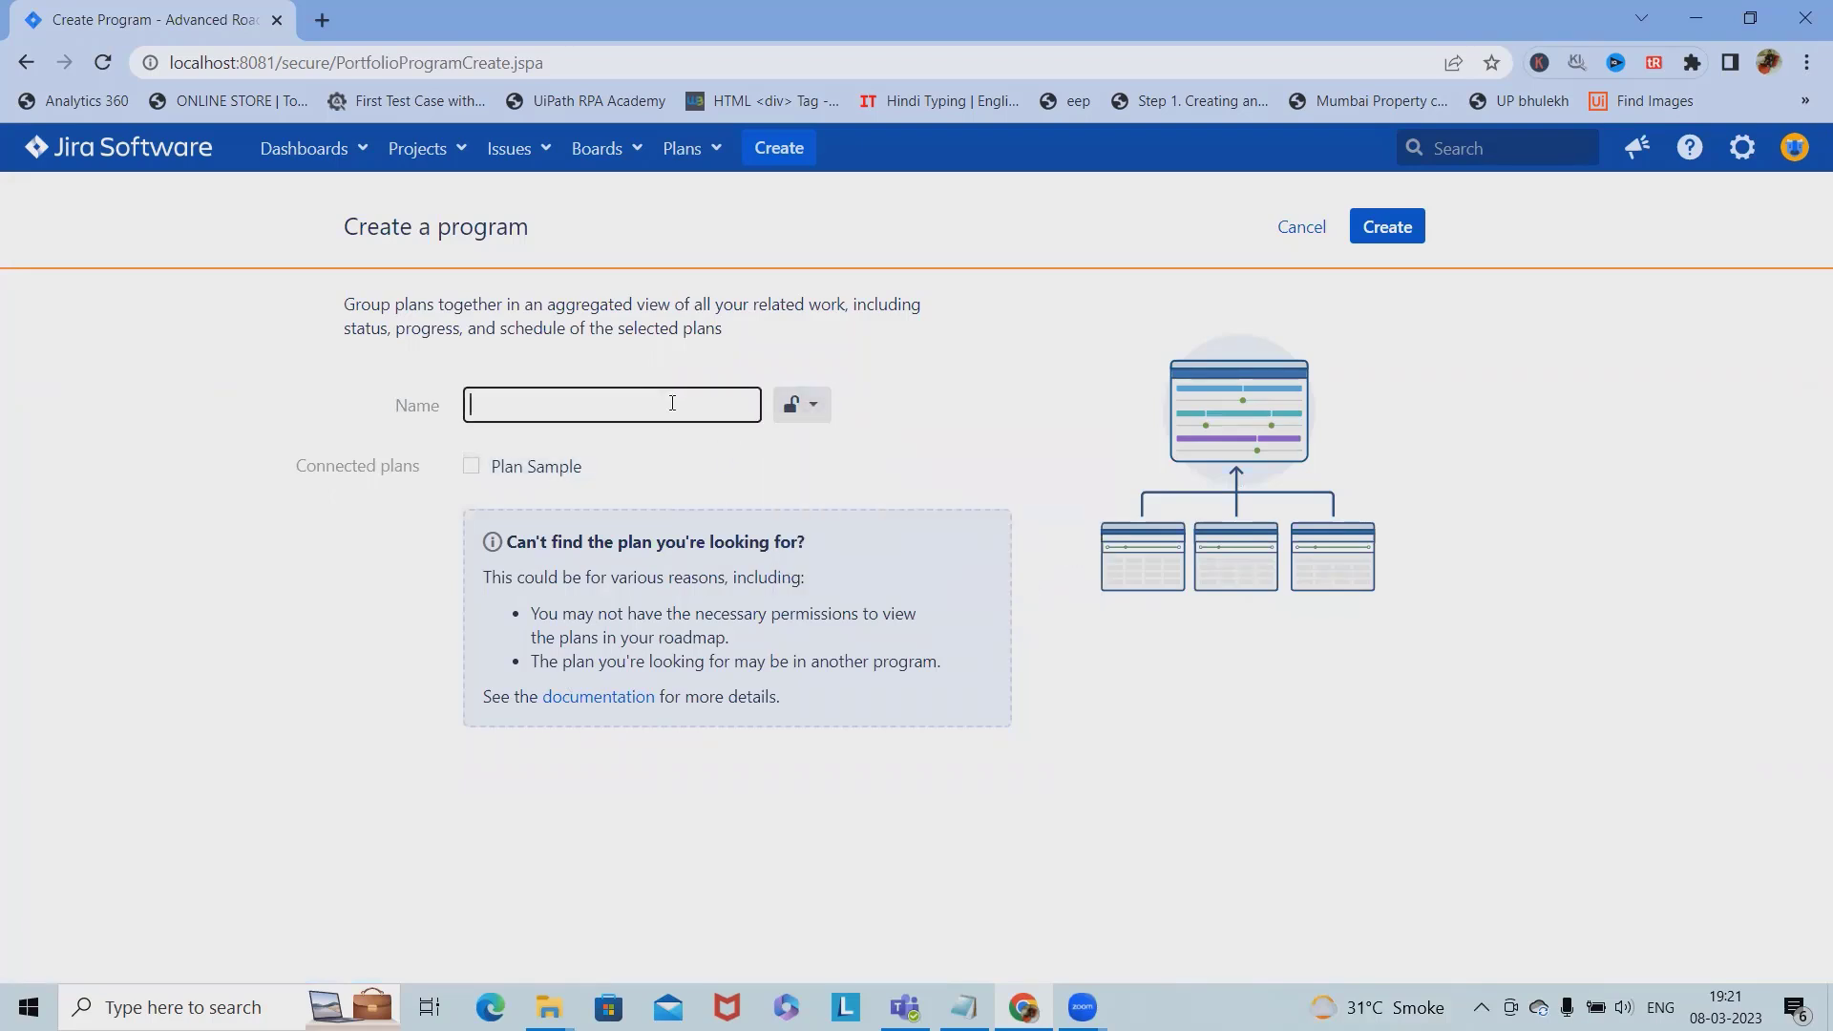
type("Sample_Group_Plan")
left_click(473, 466)
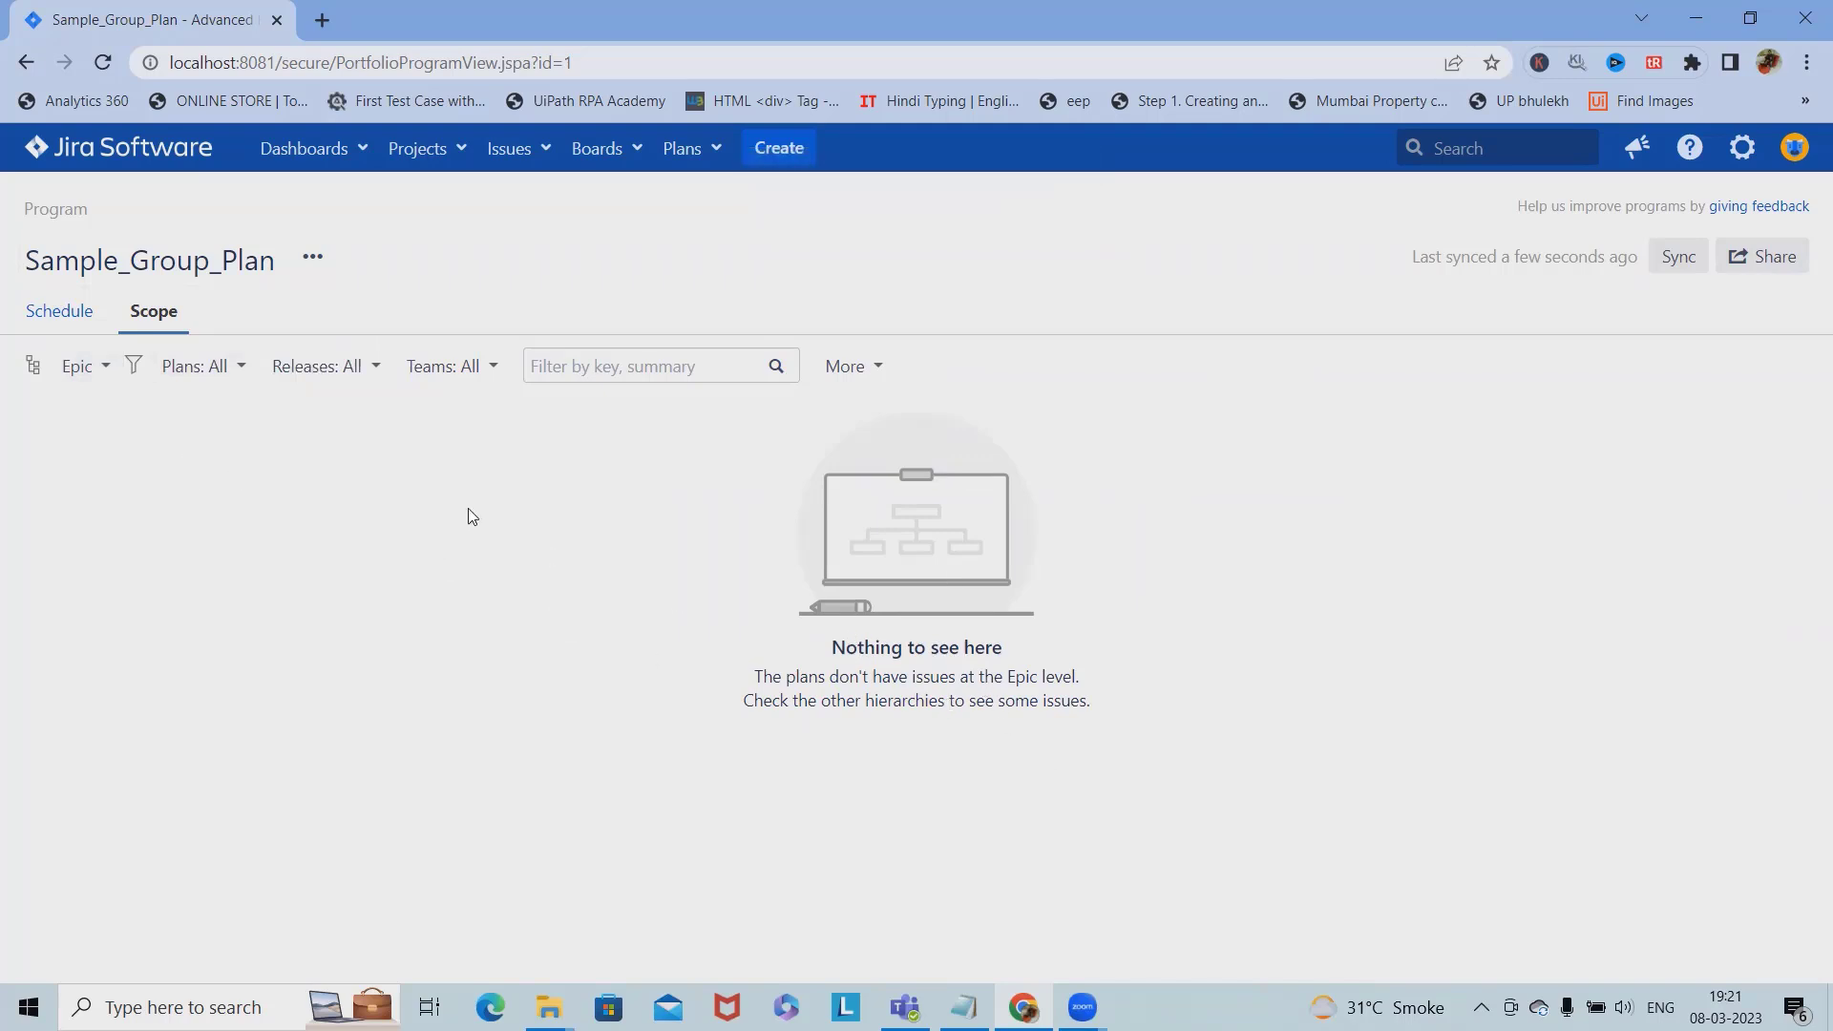
Step: Switch the Sample_Group_Plan scope view to the Initiative hierarchy level
left_click(93, 366)
left_click(113, 397)
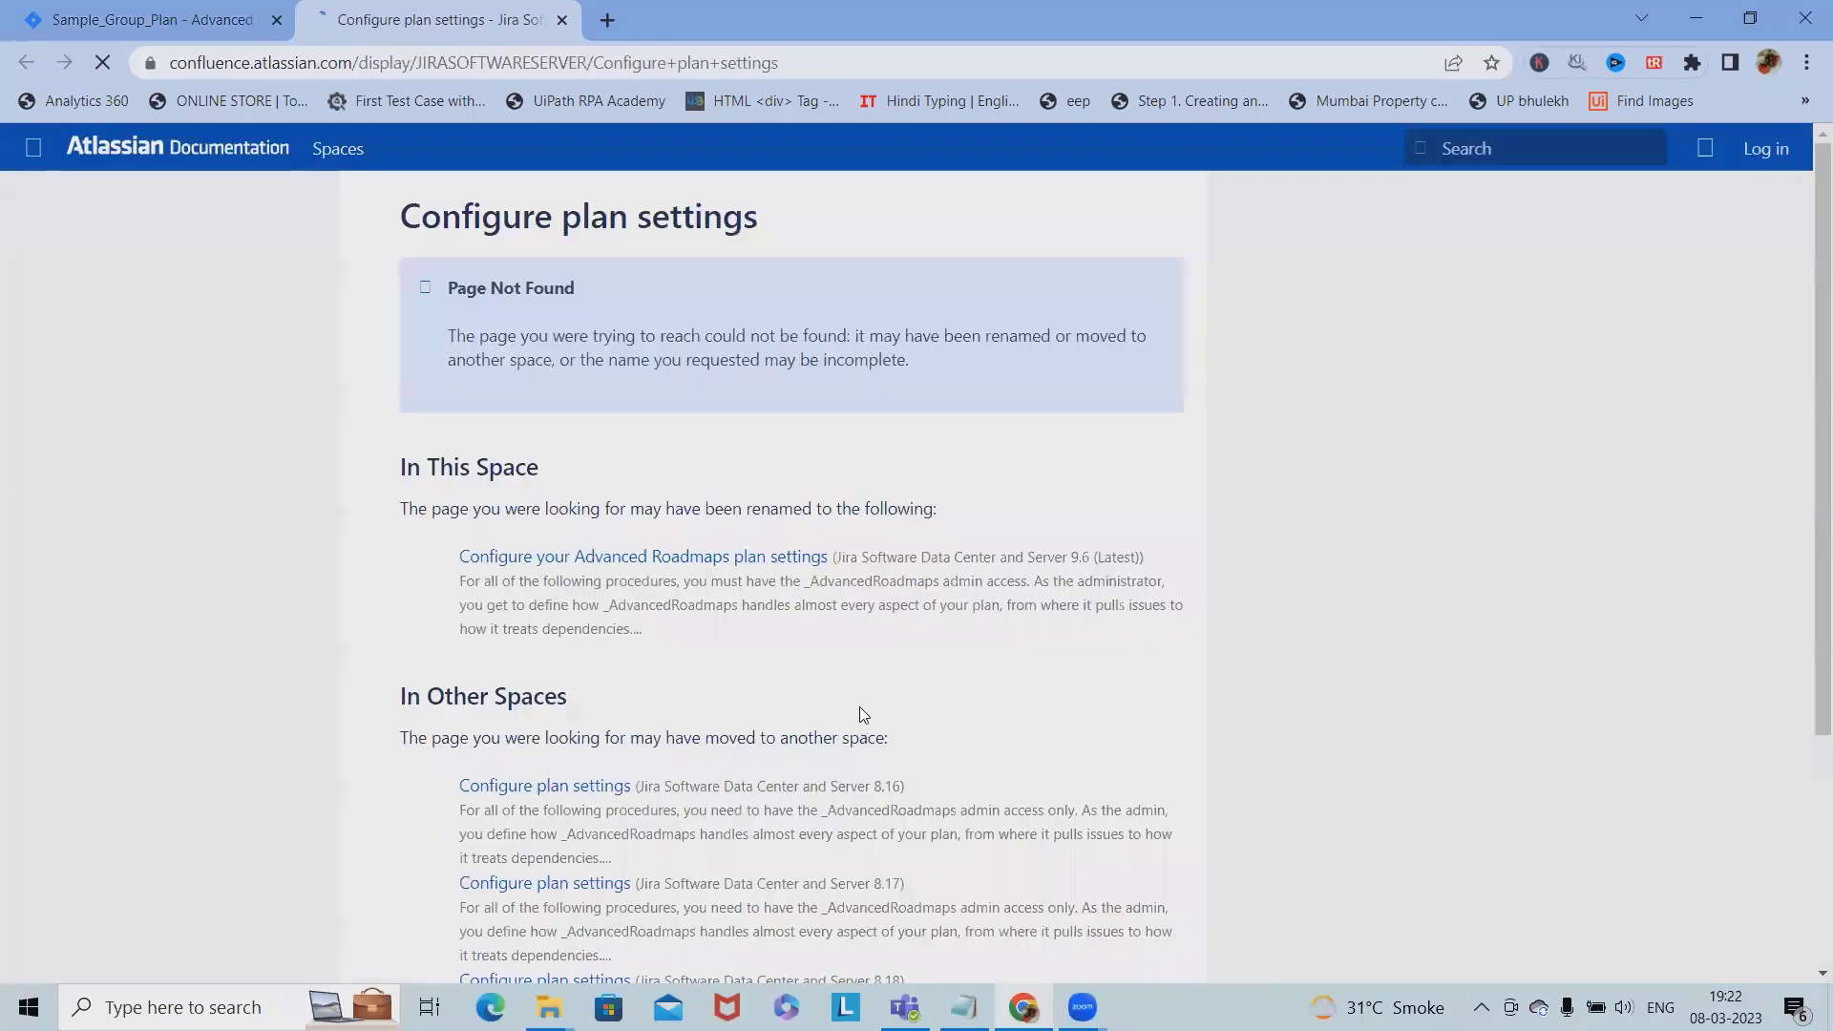
scroll(578, 571, "down", 1)
scroll(579, 571, "down", 3)
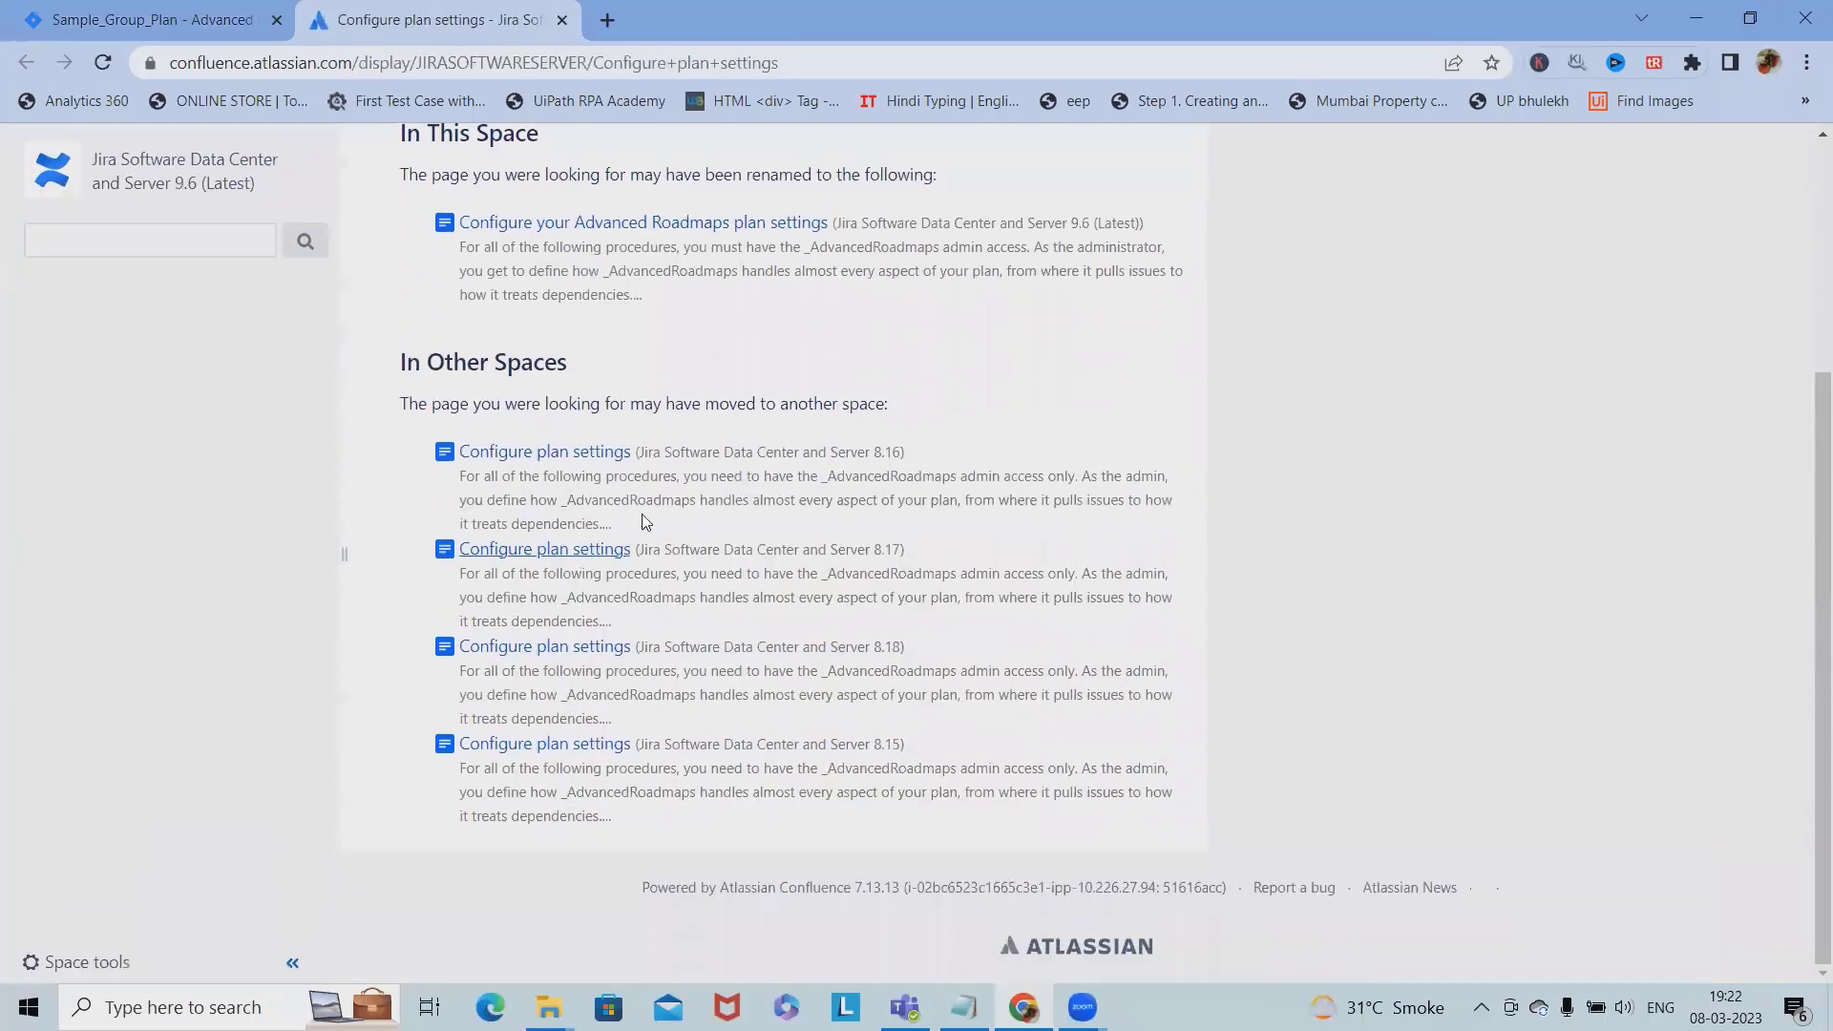
Step: Close the documentation tab and open the program's Configure settings page
left_click(563, 19)
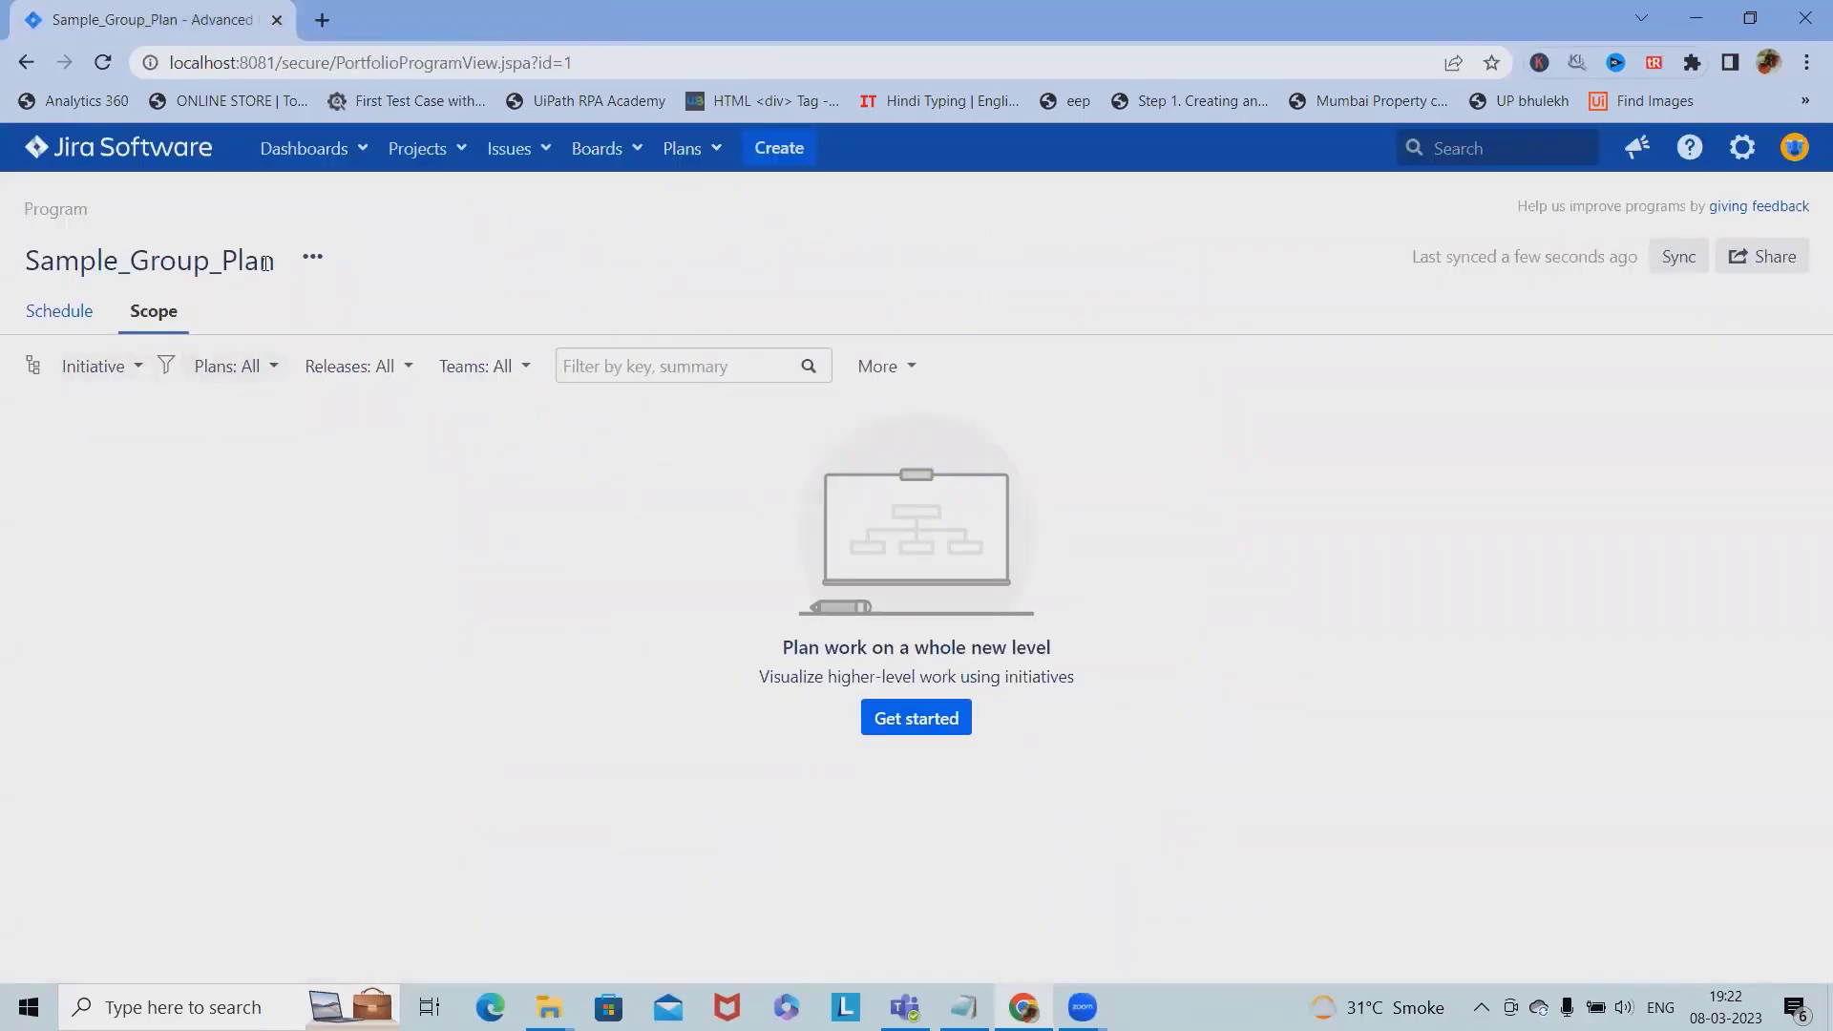
left_click(314, 259)
left_click(344, 298)
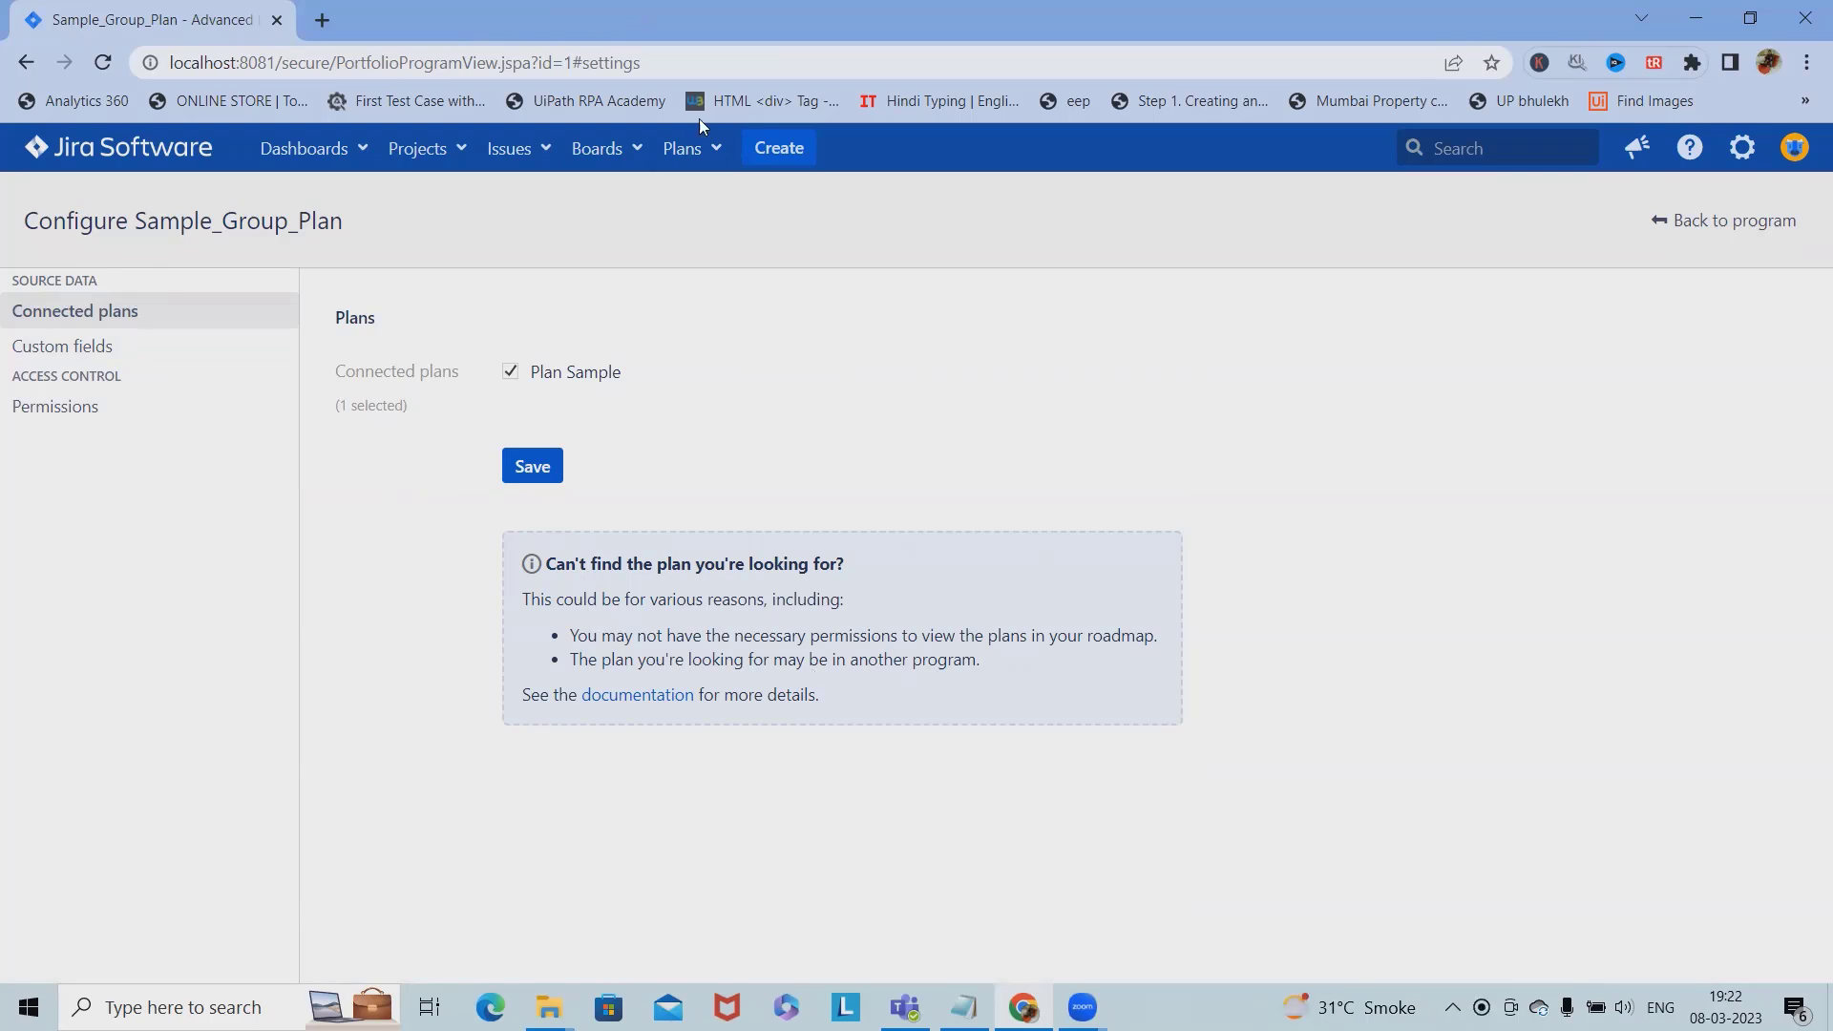
Step: Return to Sample_Group_Plan and look over its More filters and actions menu
left_click(685, 149)
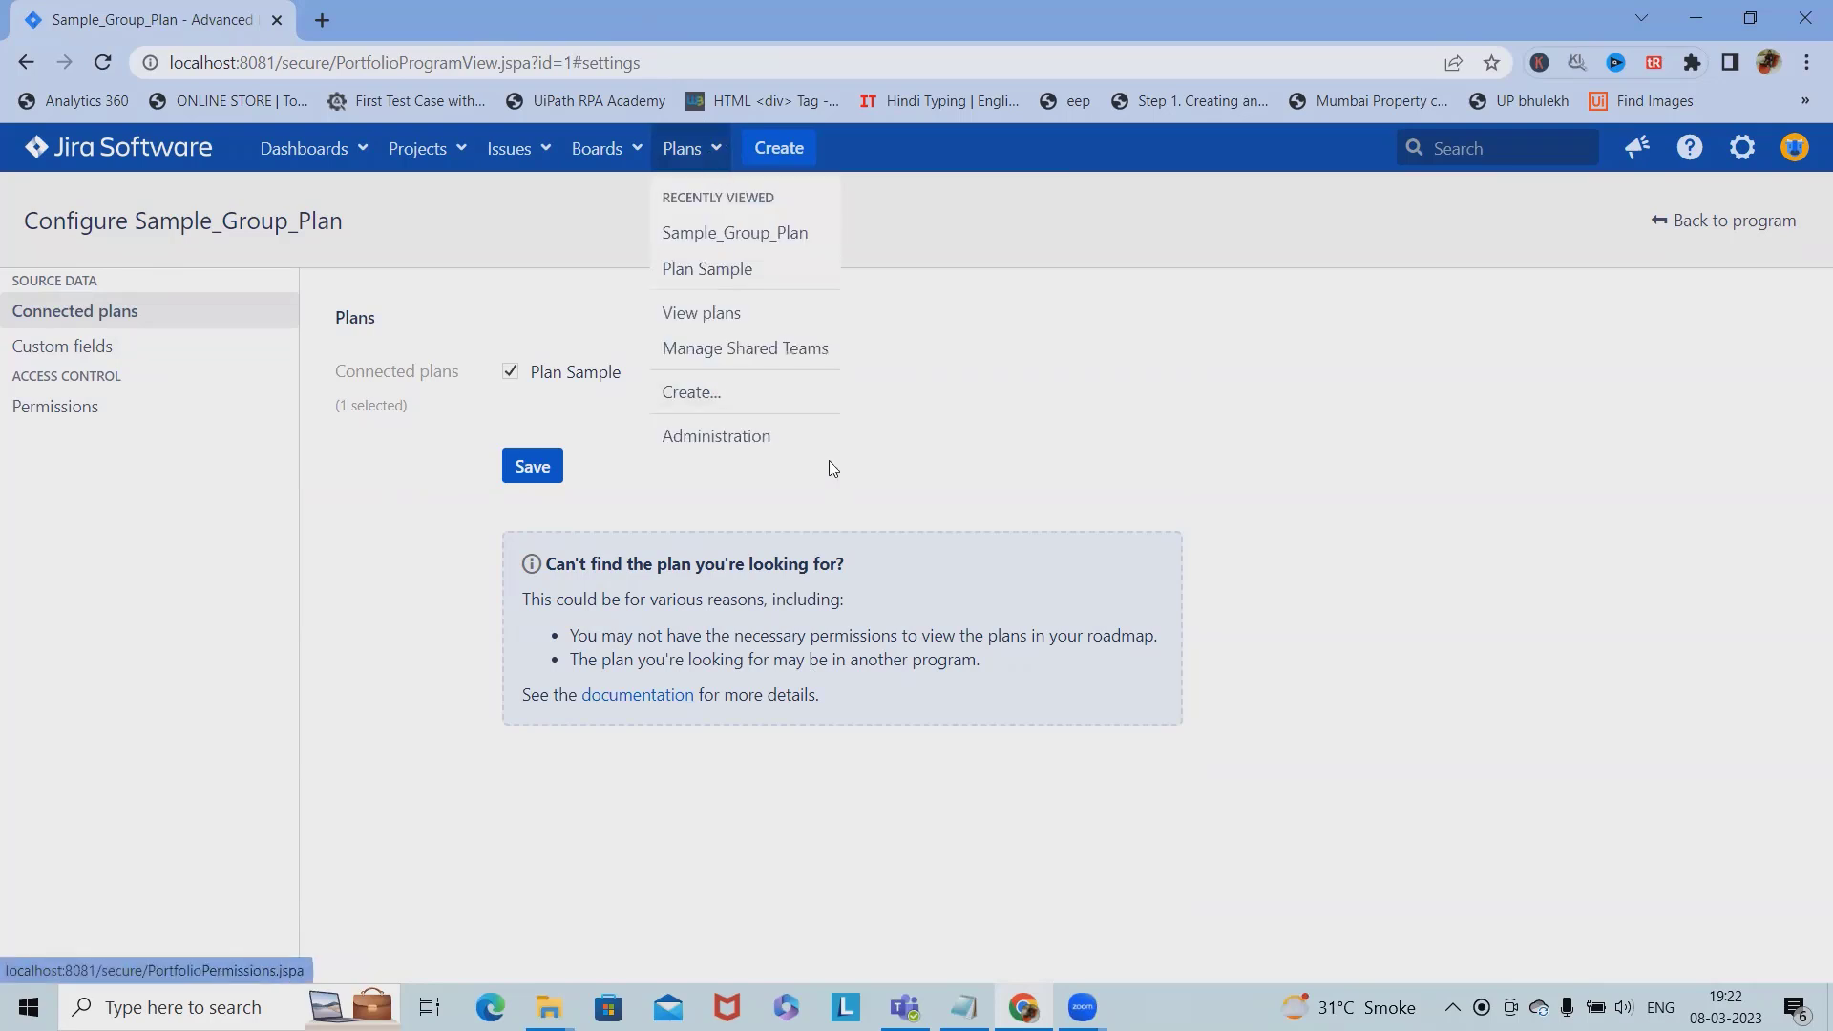
left_click(766, 233)
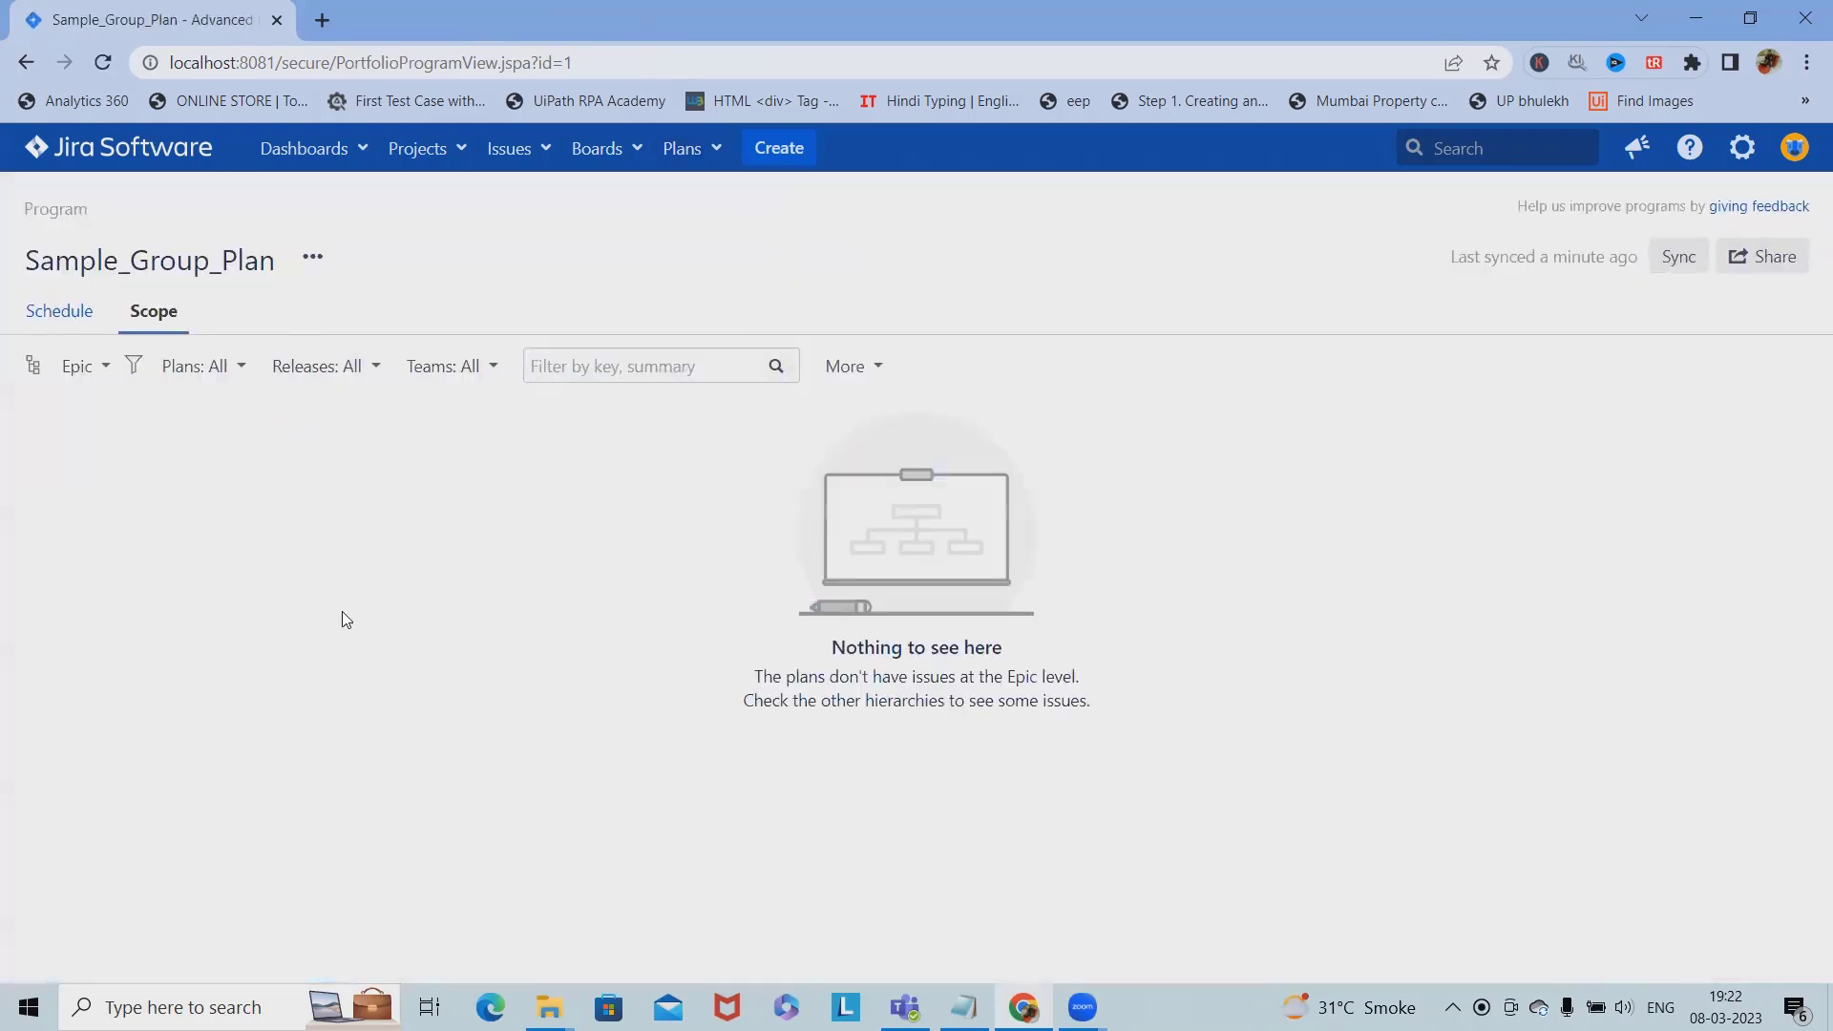
left_click(876, 367)
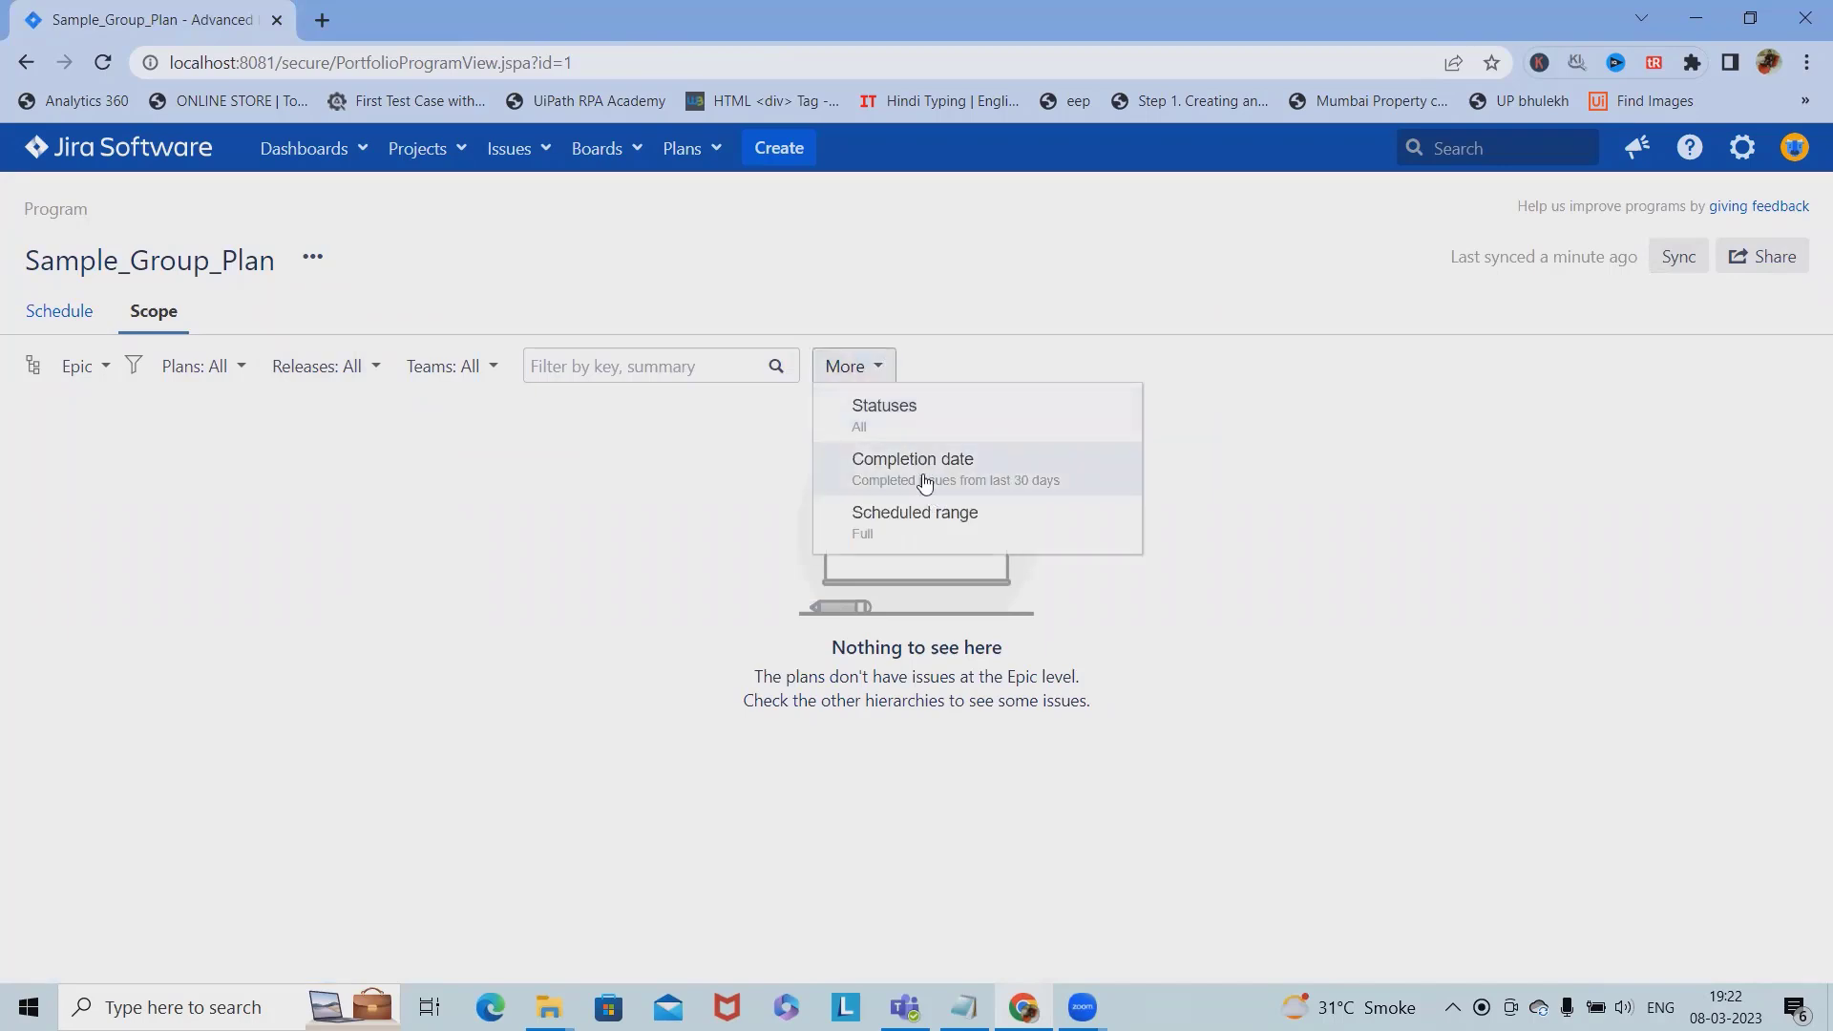
left_click(708, 534)
left_click(311, 248)
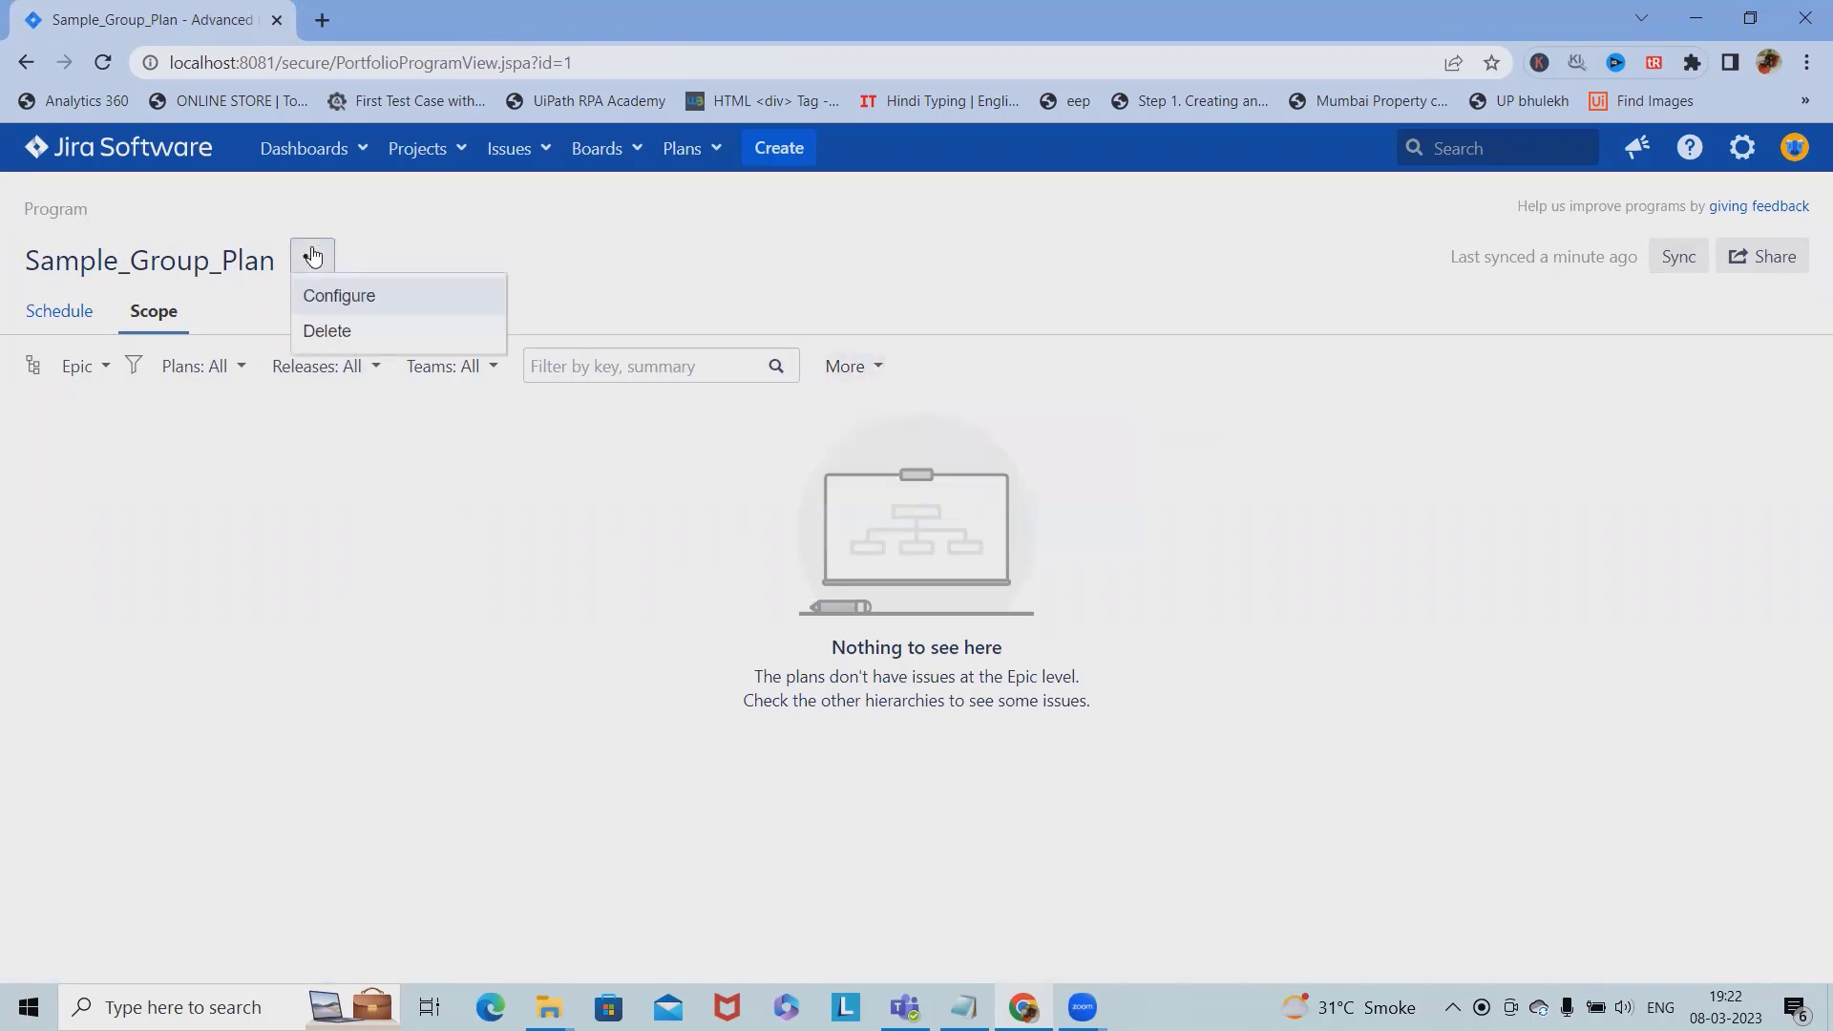
left_click(697, 638)
Step: Sync Sample_Group_Plan with its plans and view Scrum_Project's issues
left_click(1677, 257)
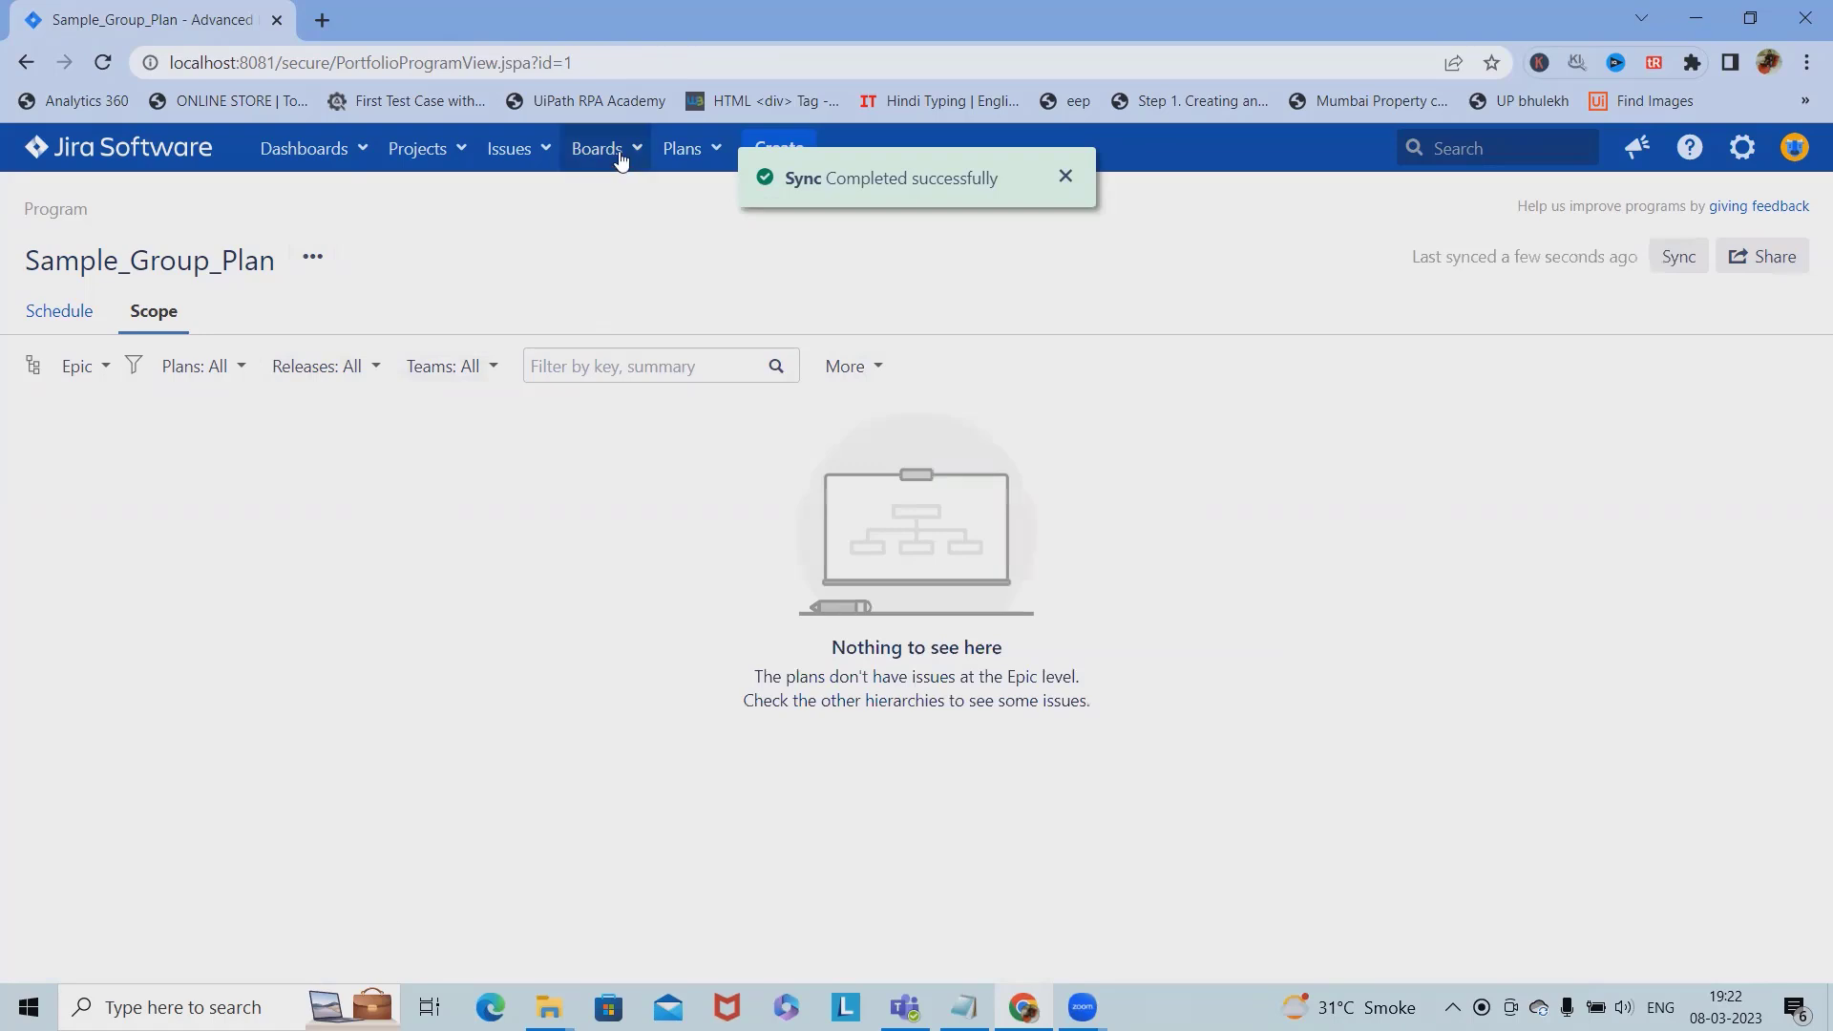
left_click(406, 150)
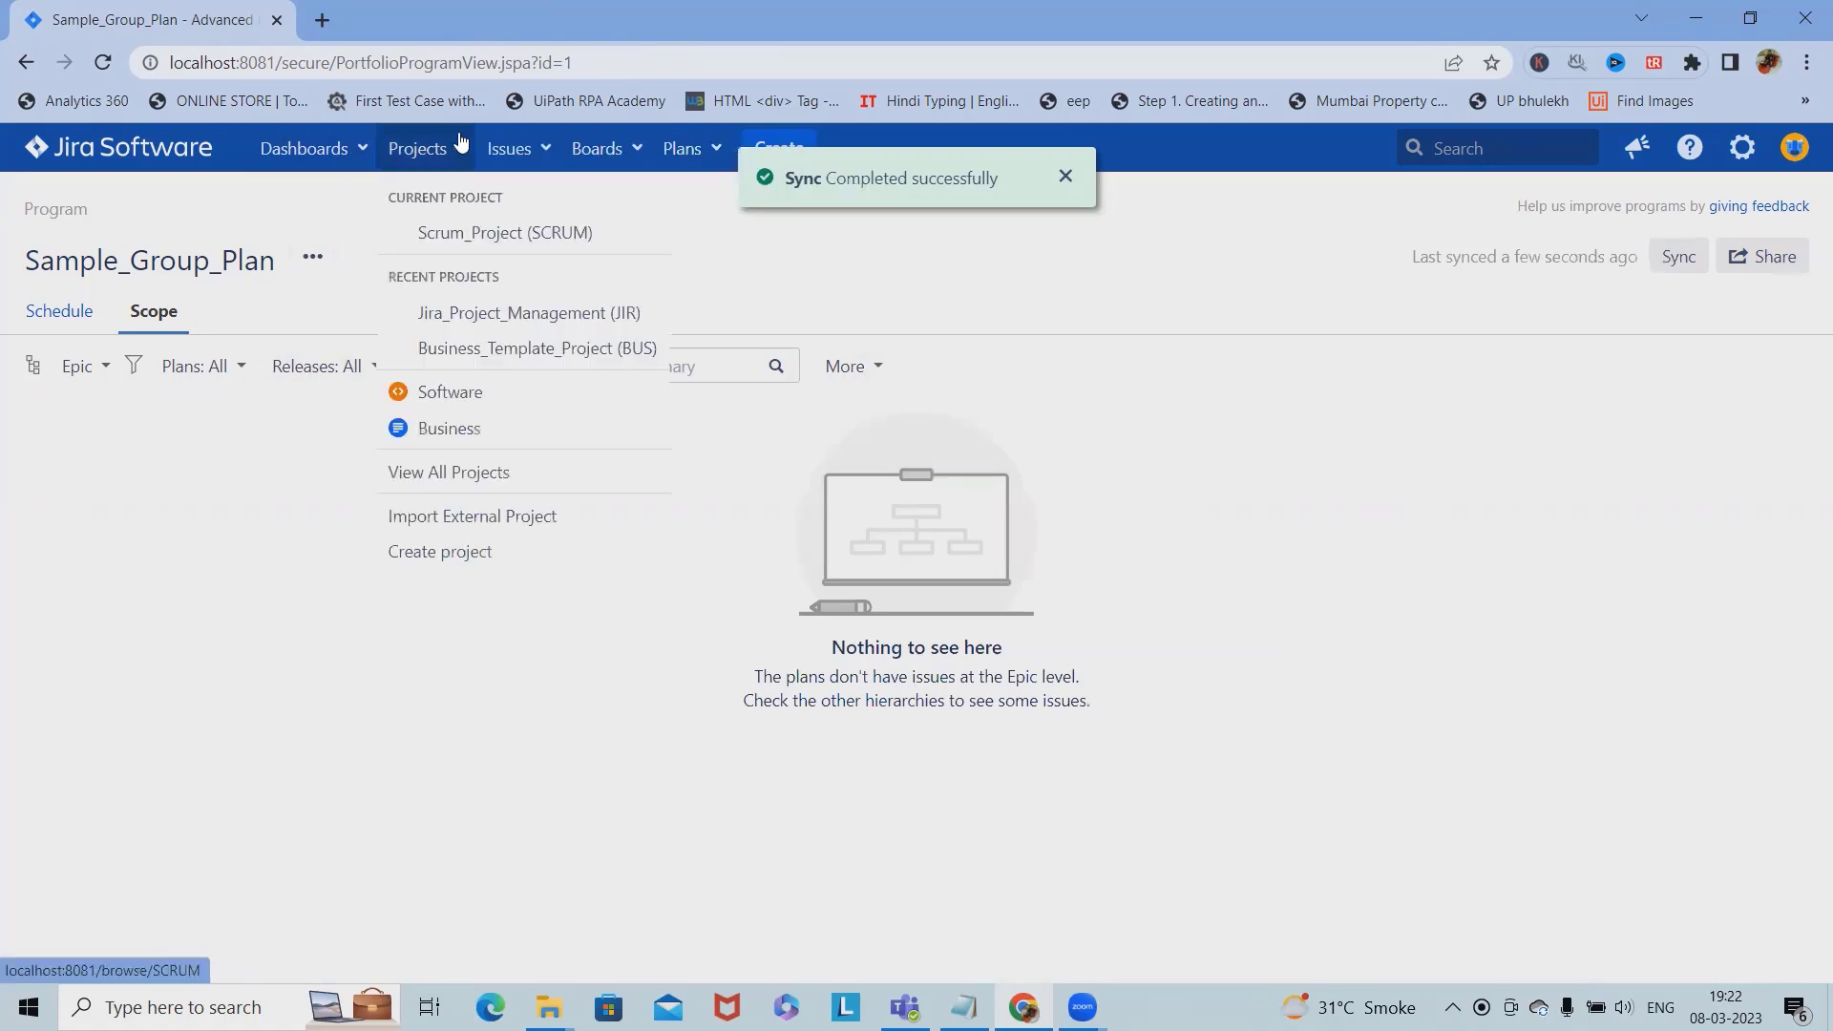
left_click(535, 233)
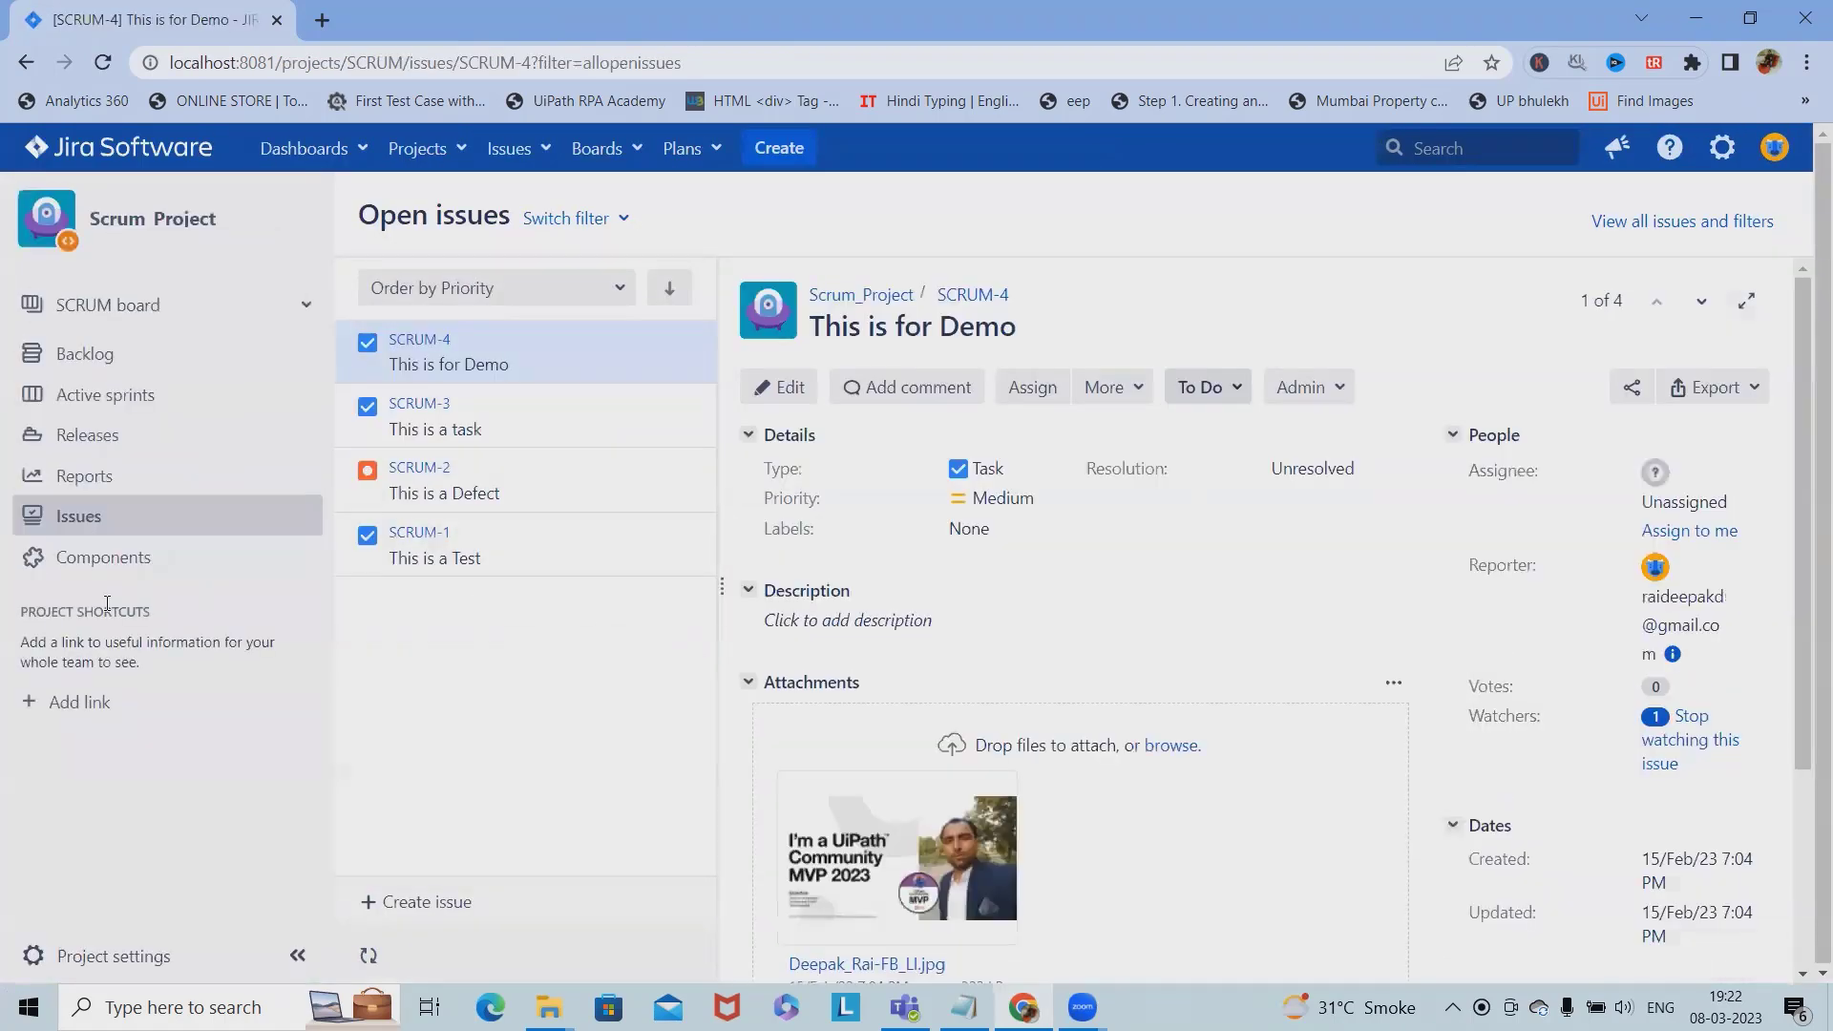
Step: Open the Plan Sample roadmap and expand the parentless Story group showing JIR-1
left_click(689, 148)
left_click(706, 206)
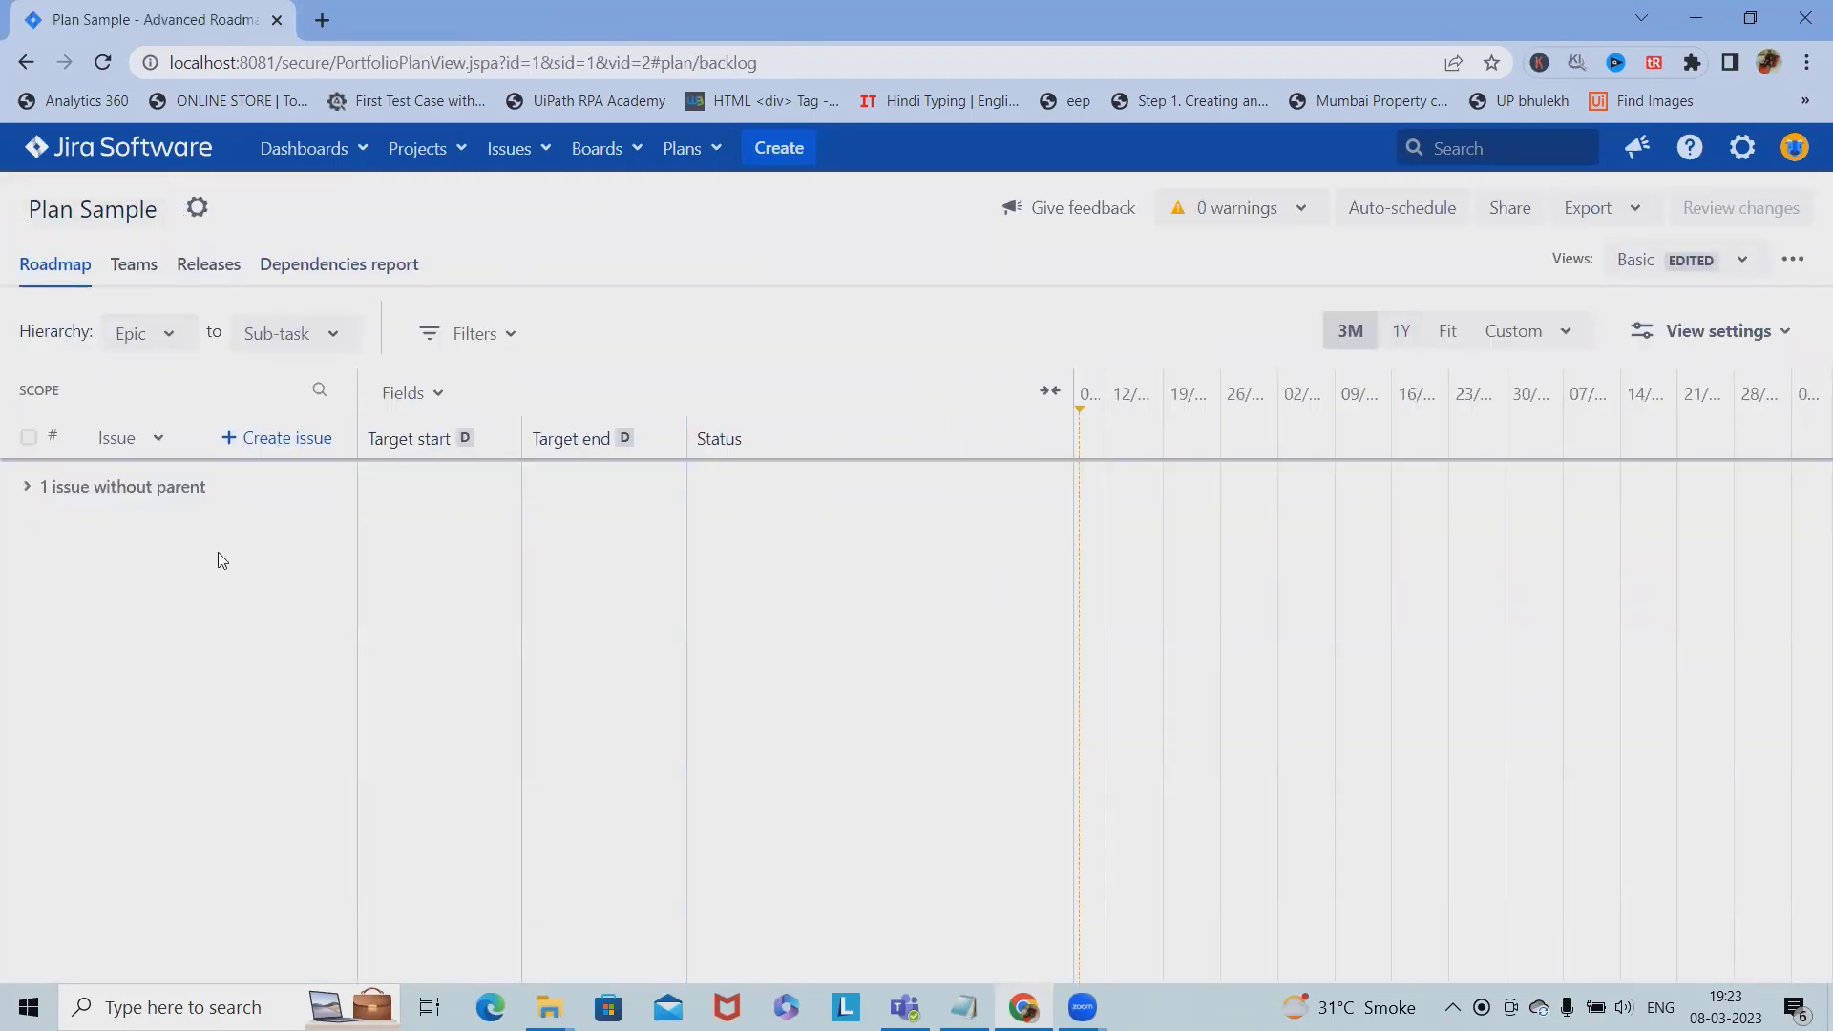
left_click(26, 486)
left_click(51, 534)
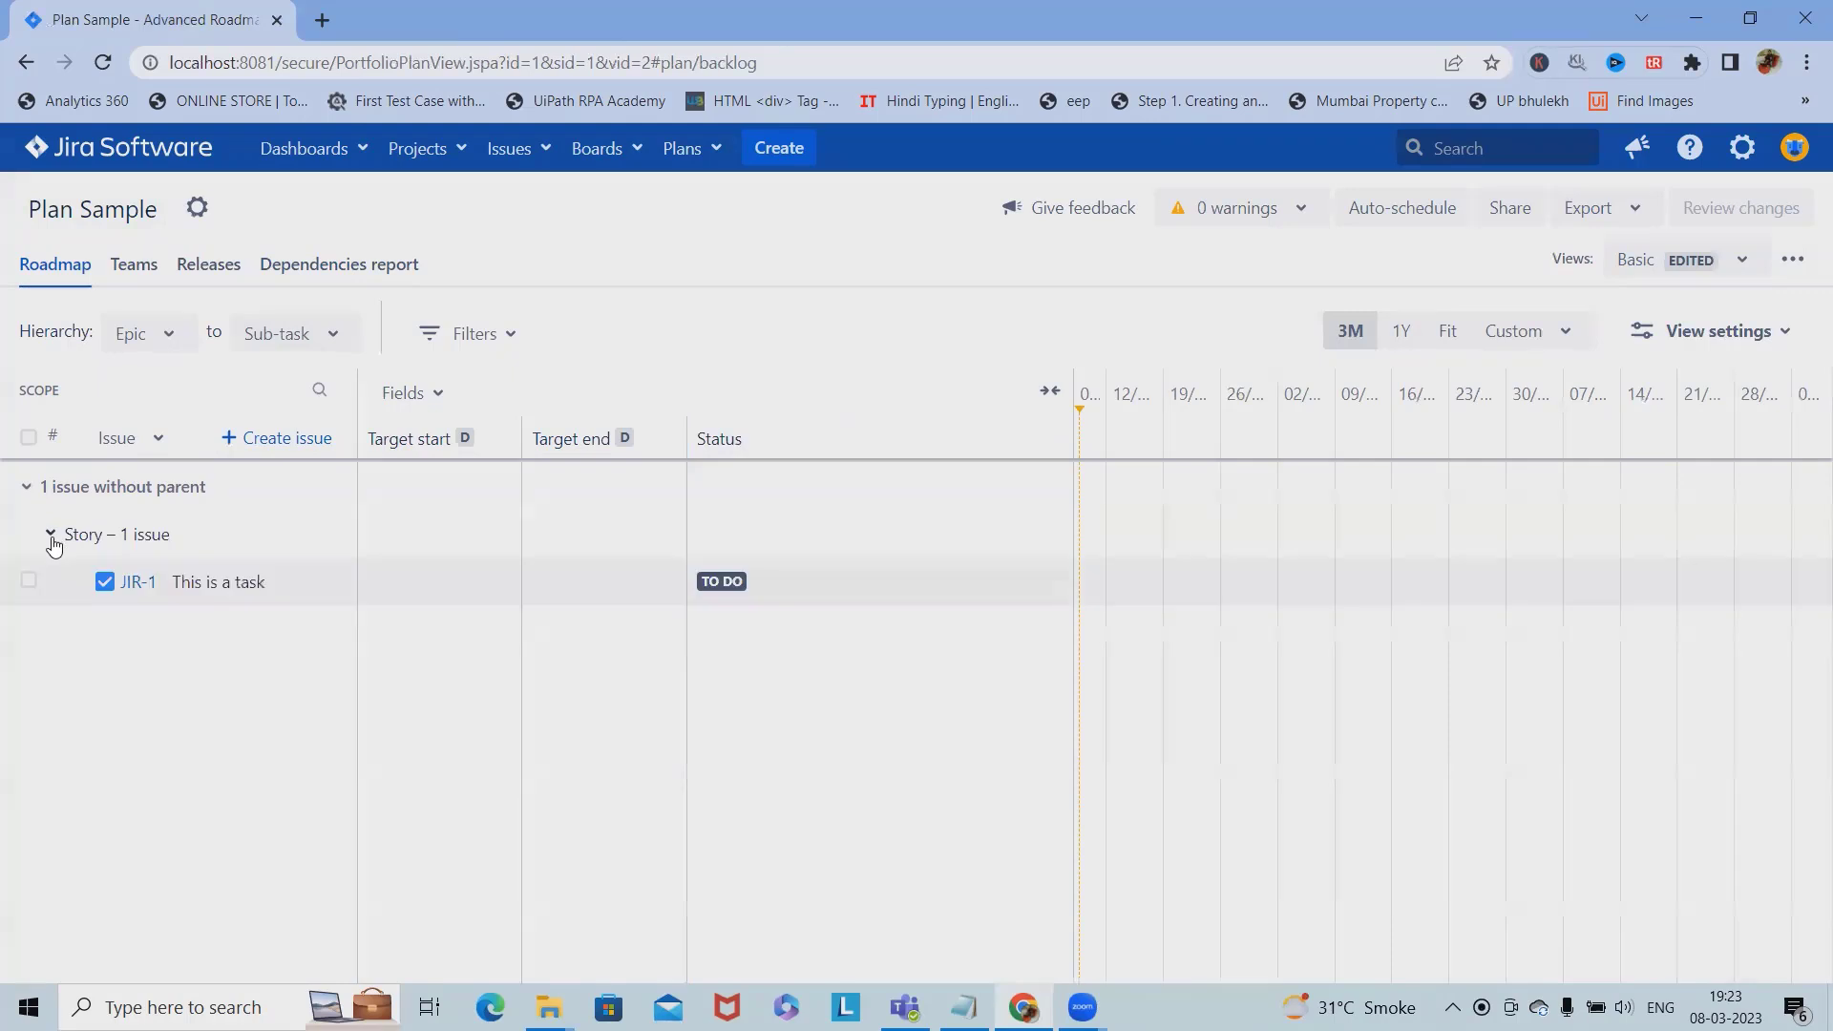
Step: Create new Story issues named Story 2, Story 3 and Story 4 in the plan
left_click(282, 437)
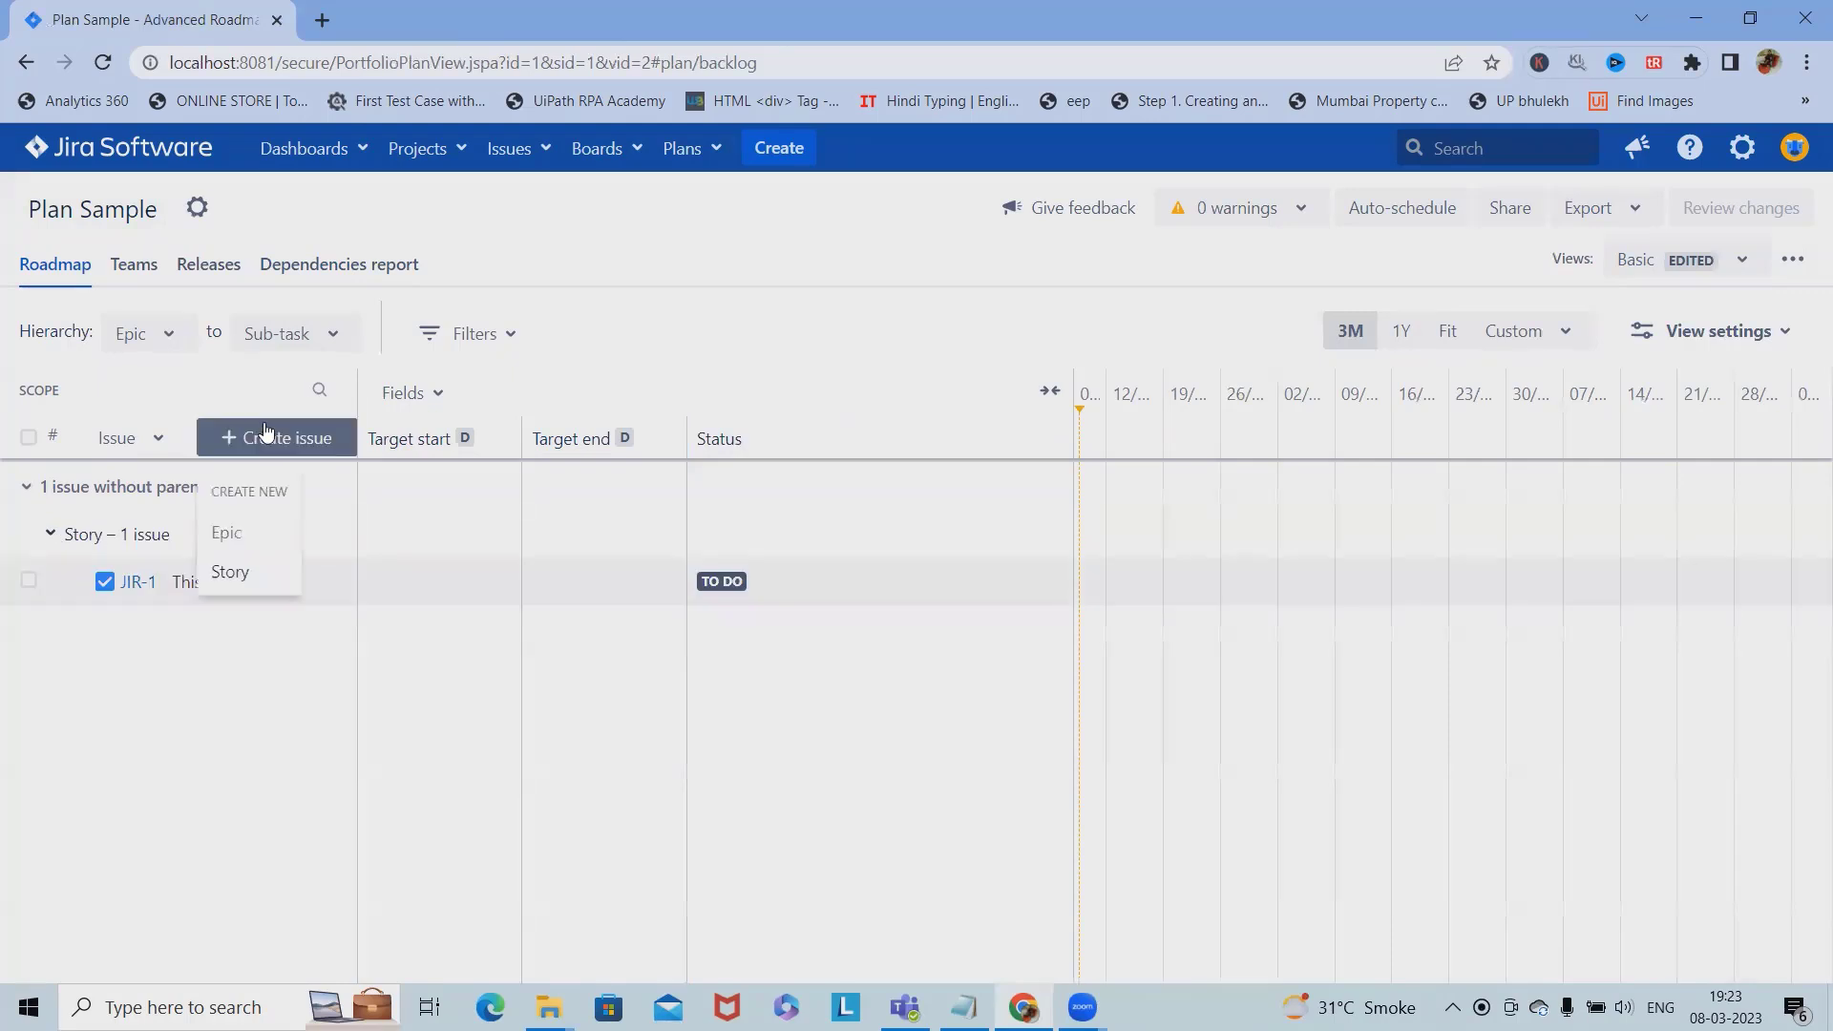
left_click(241, 577)
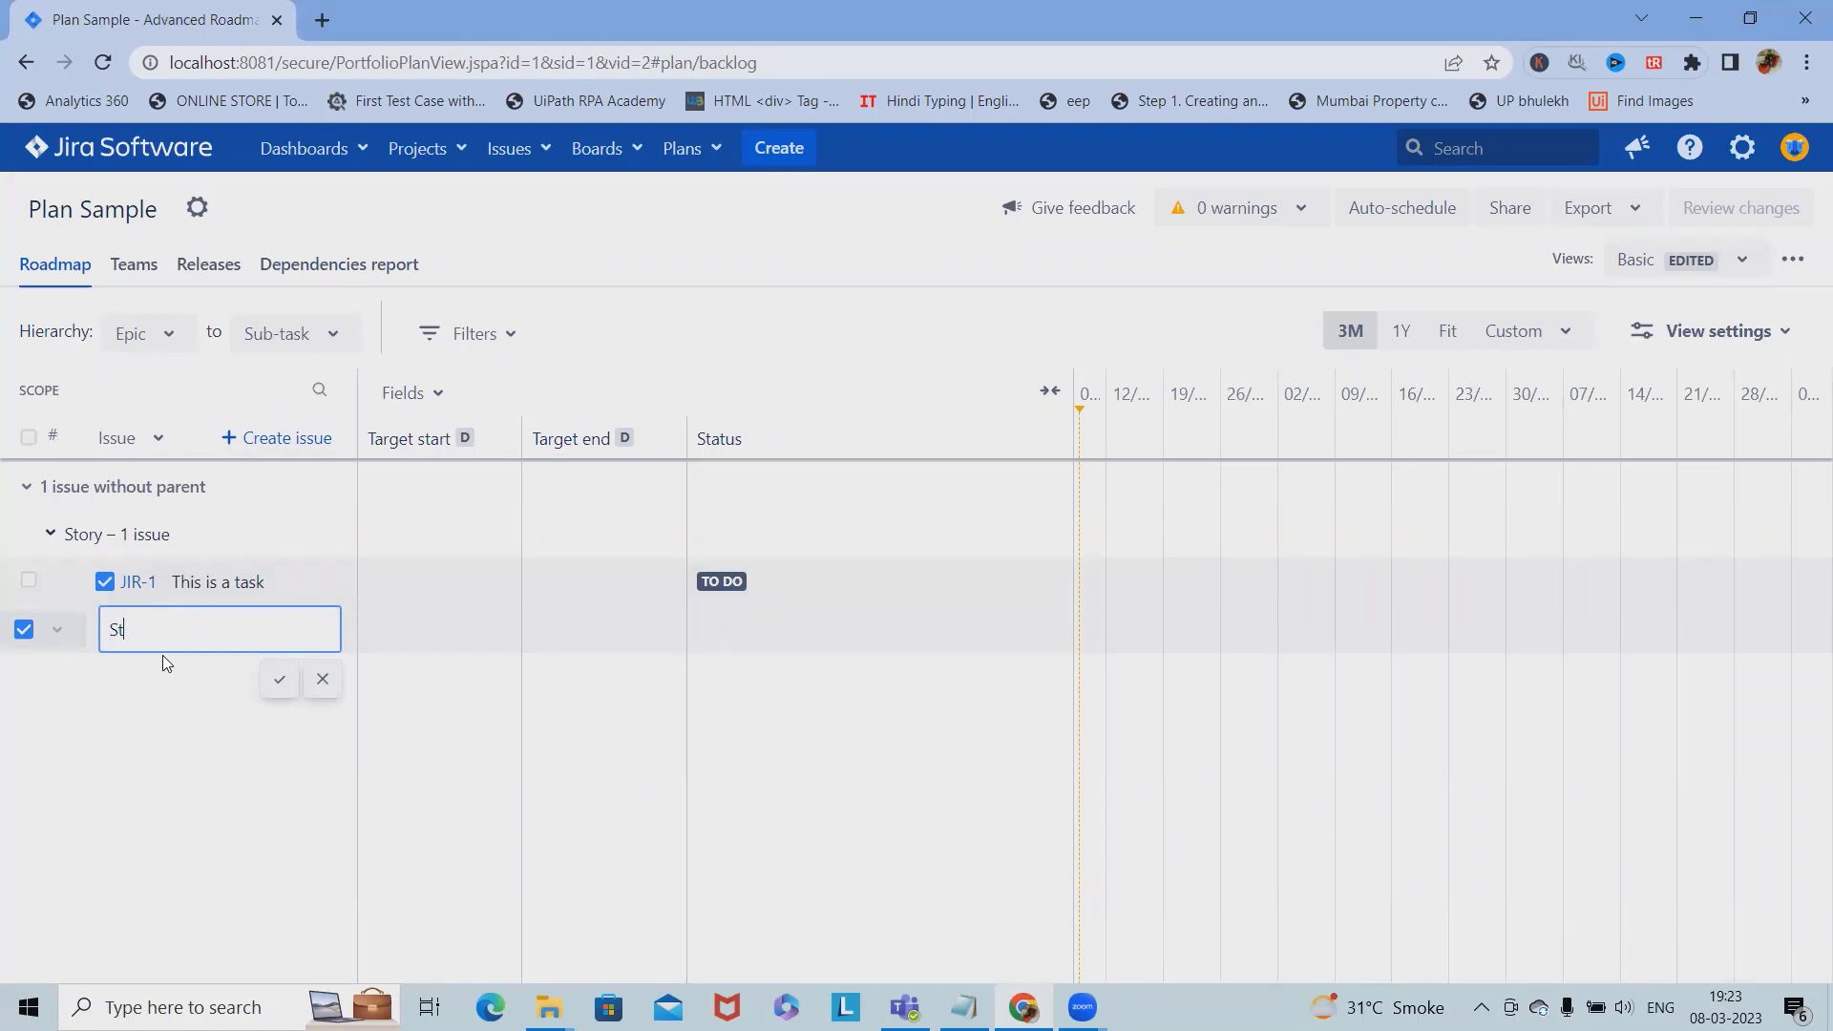
type("Story 2")
key("Return")
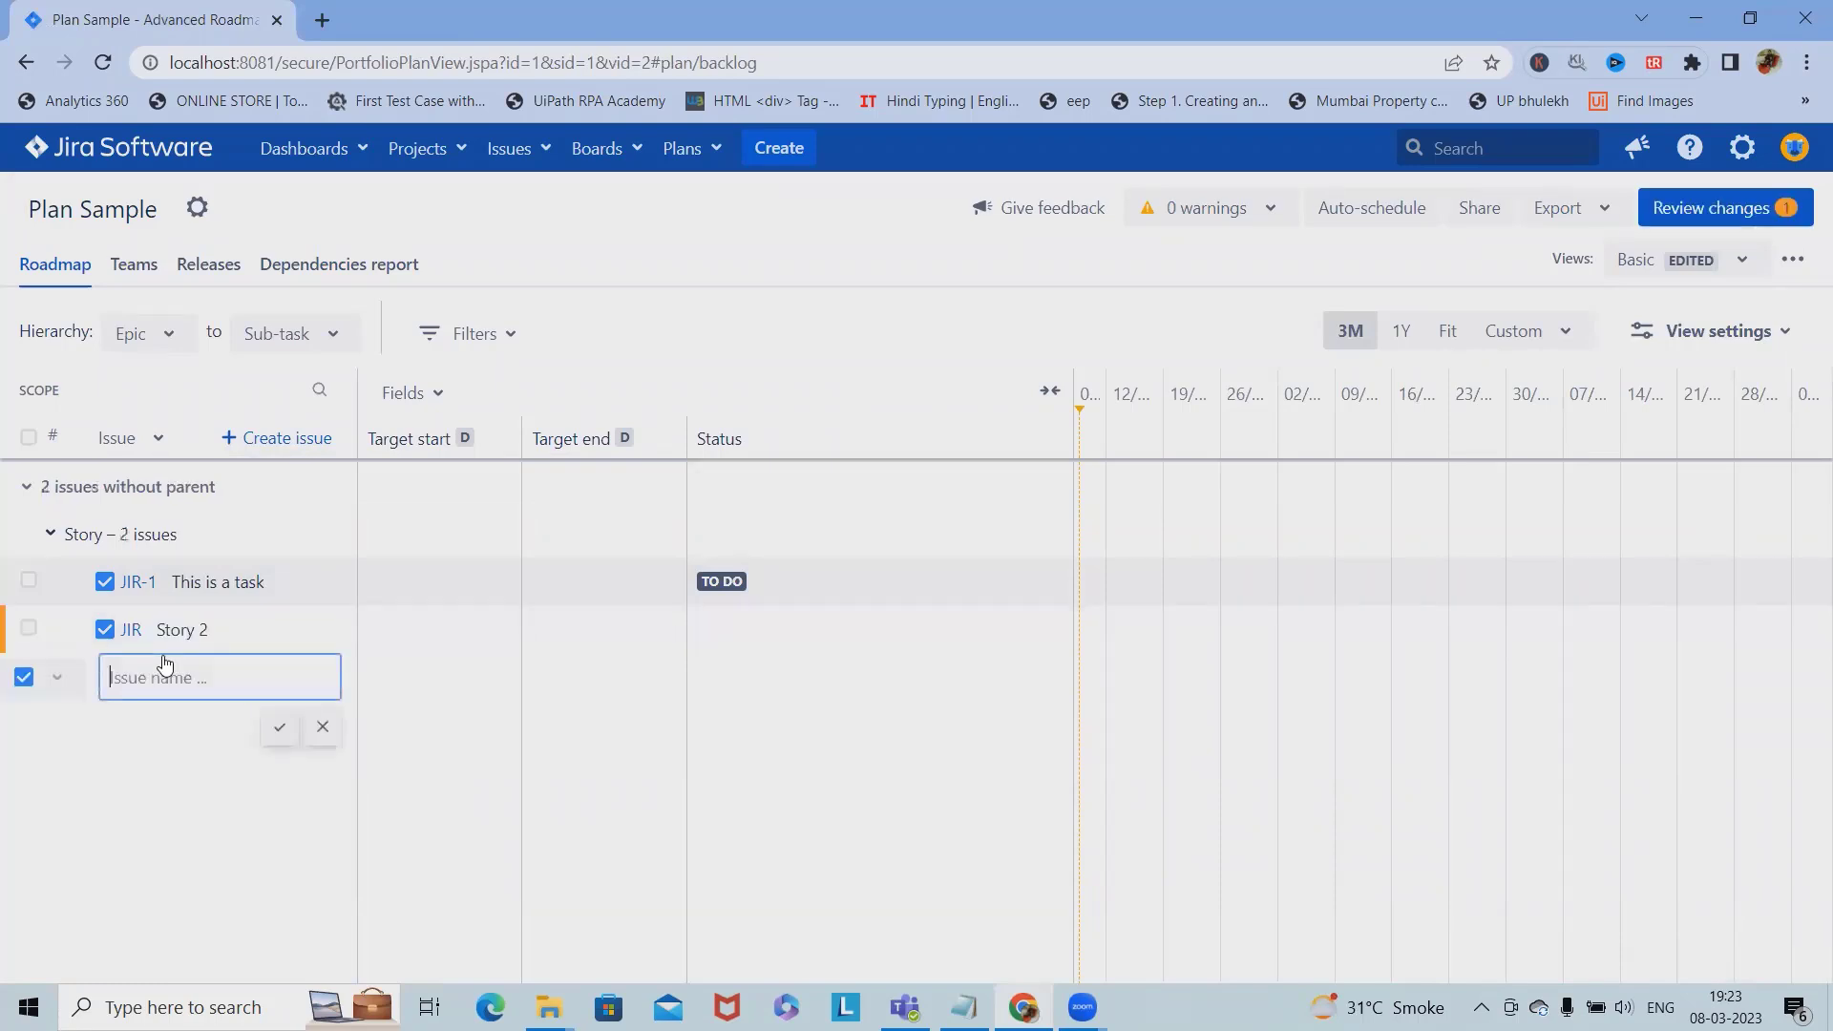
type("Story 3")
key("Return")
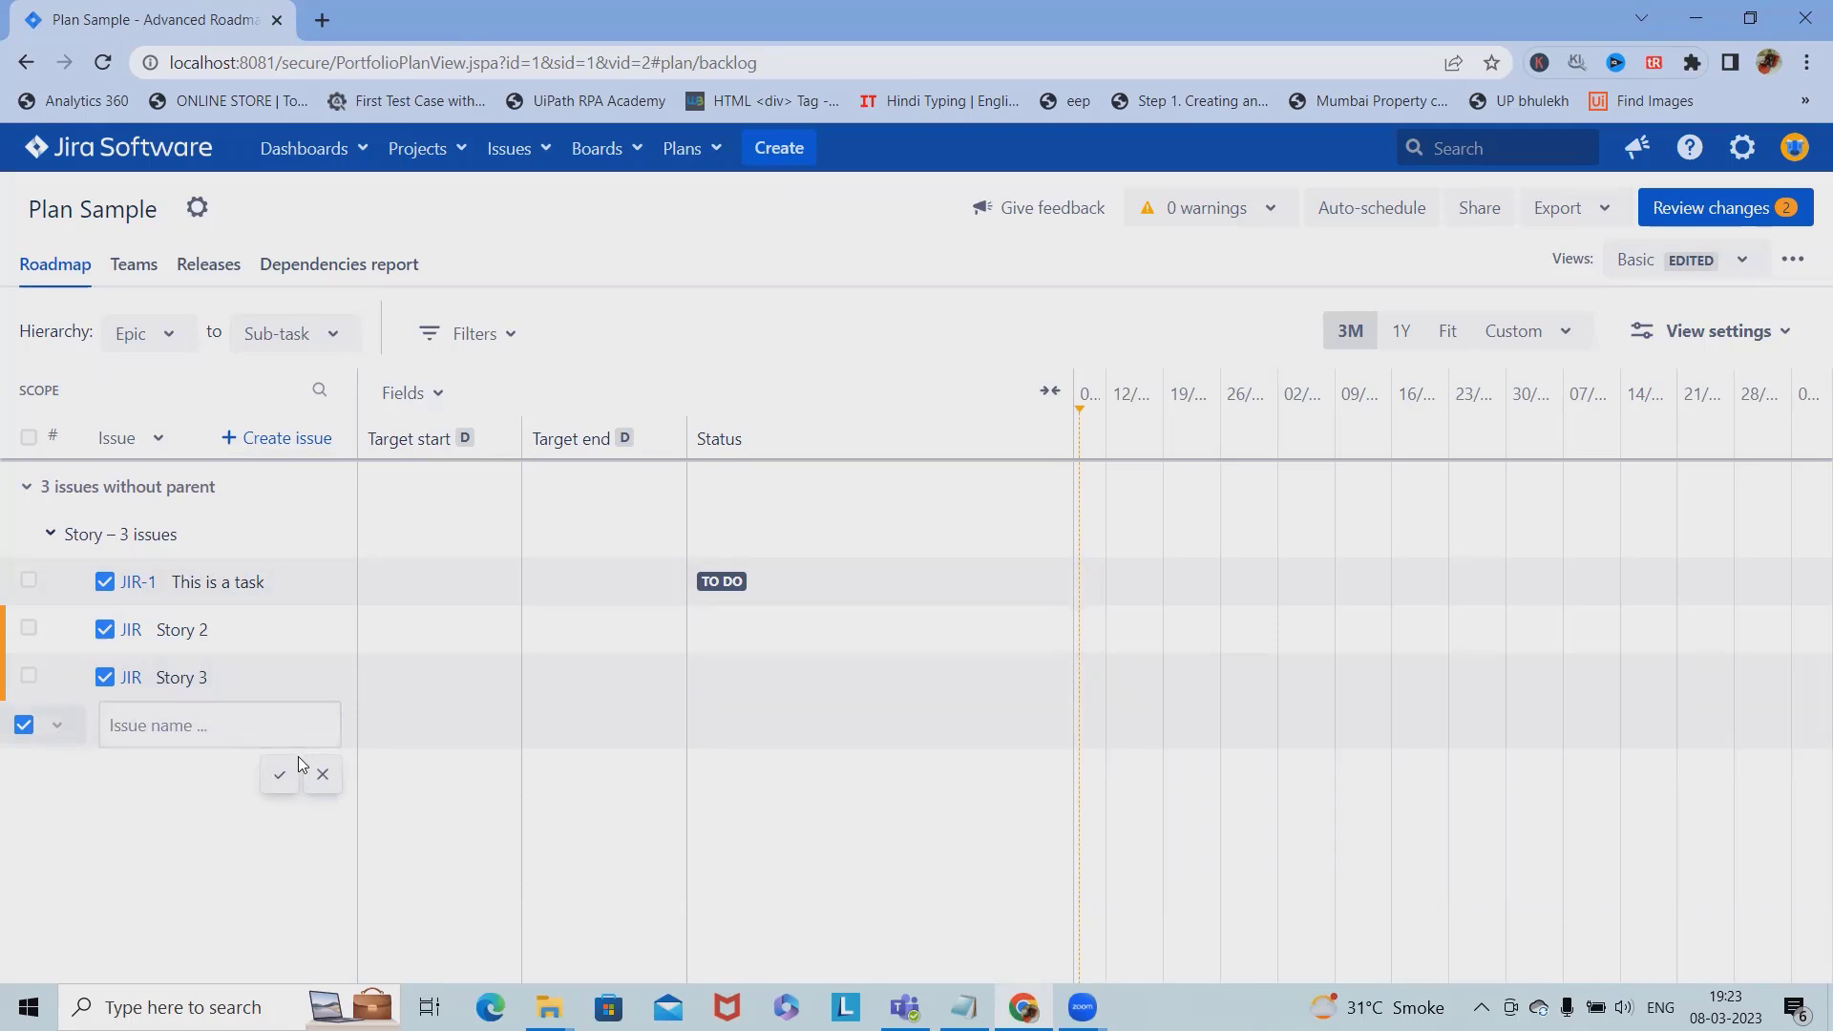
left_click(224, 728)
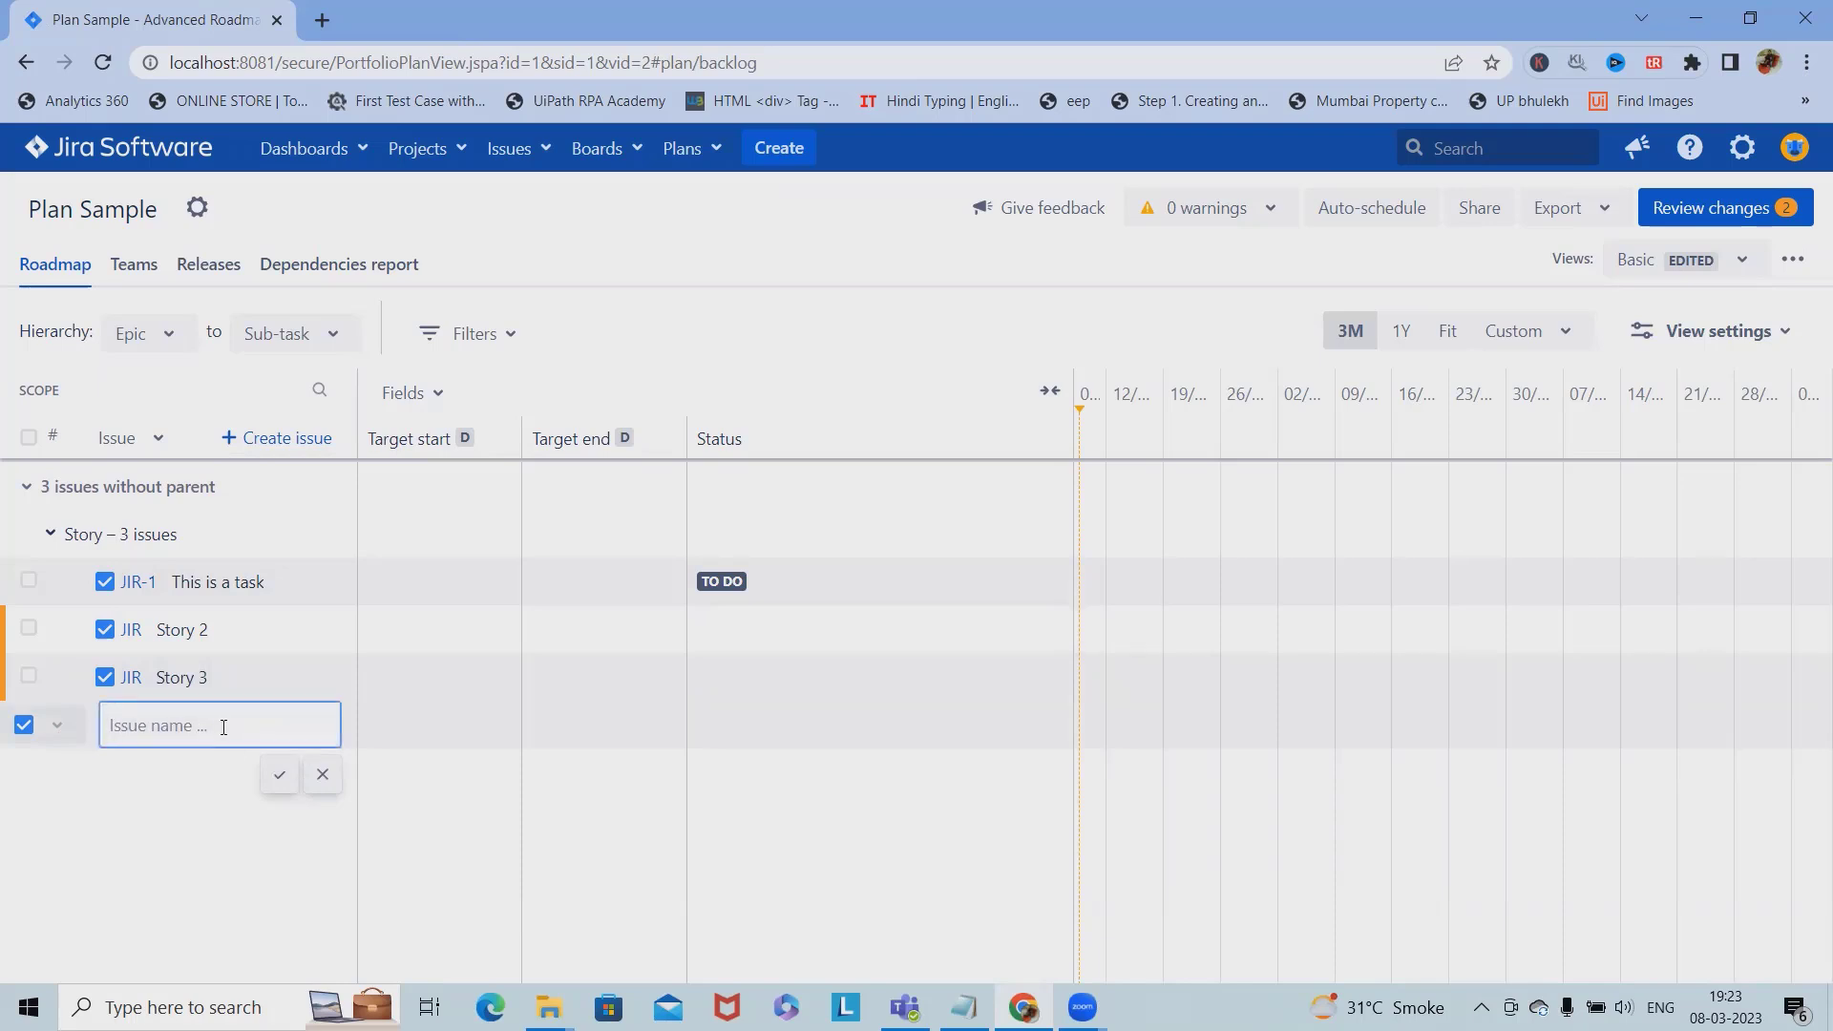
type("Story 4")
key("Return")
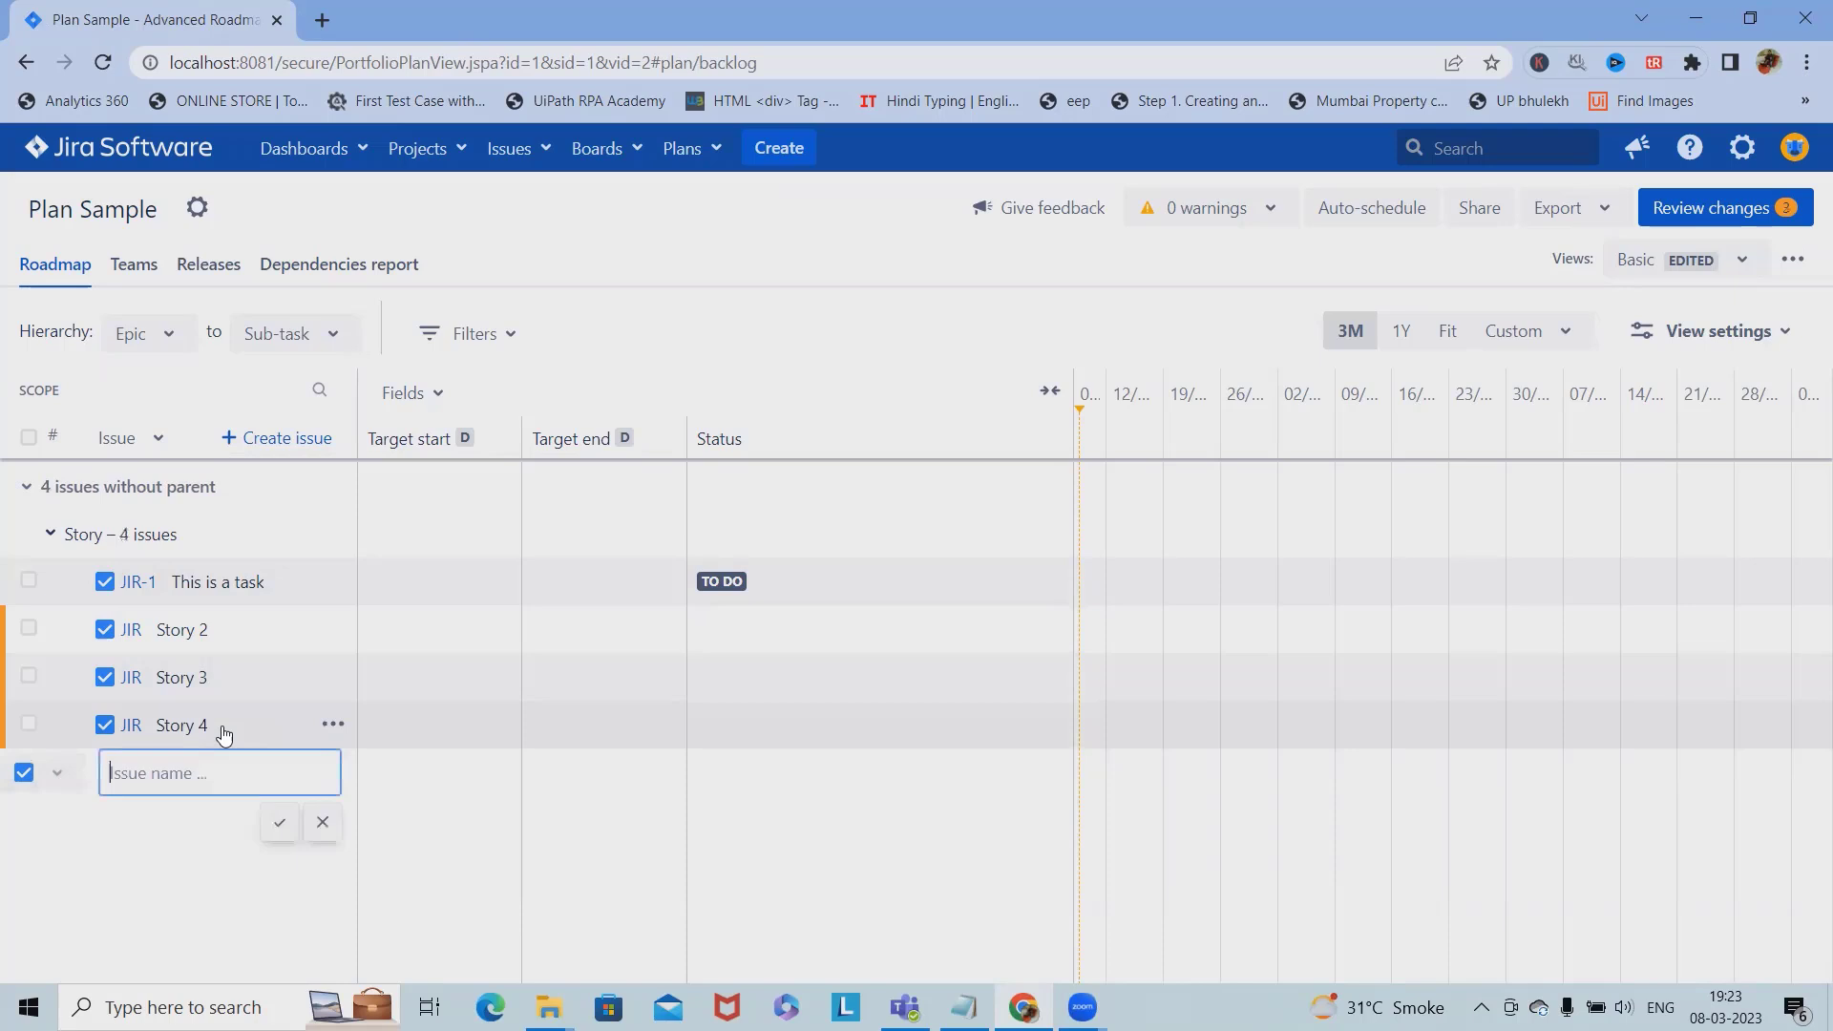
Step: Add Story 5 and save all four new stories to Jira from Review changes
type("St")
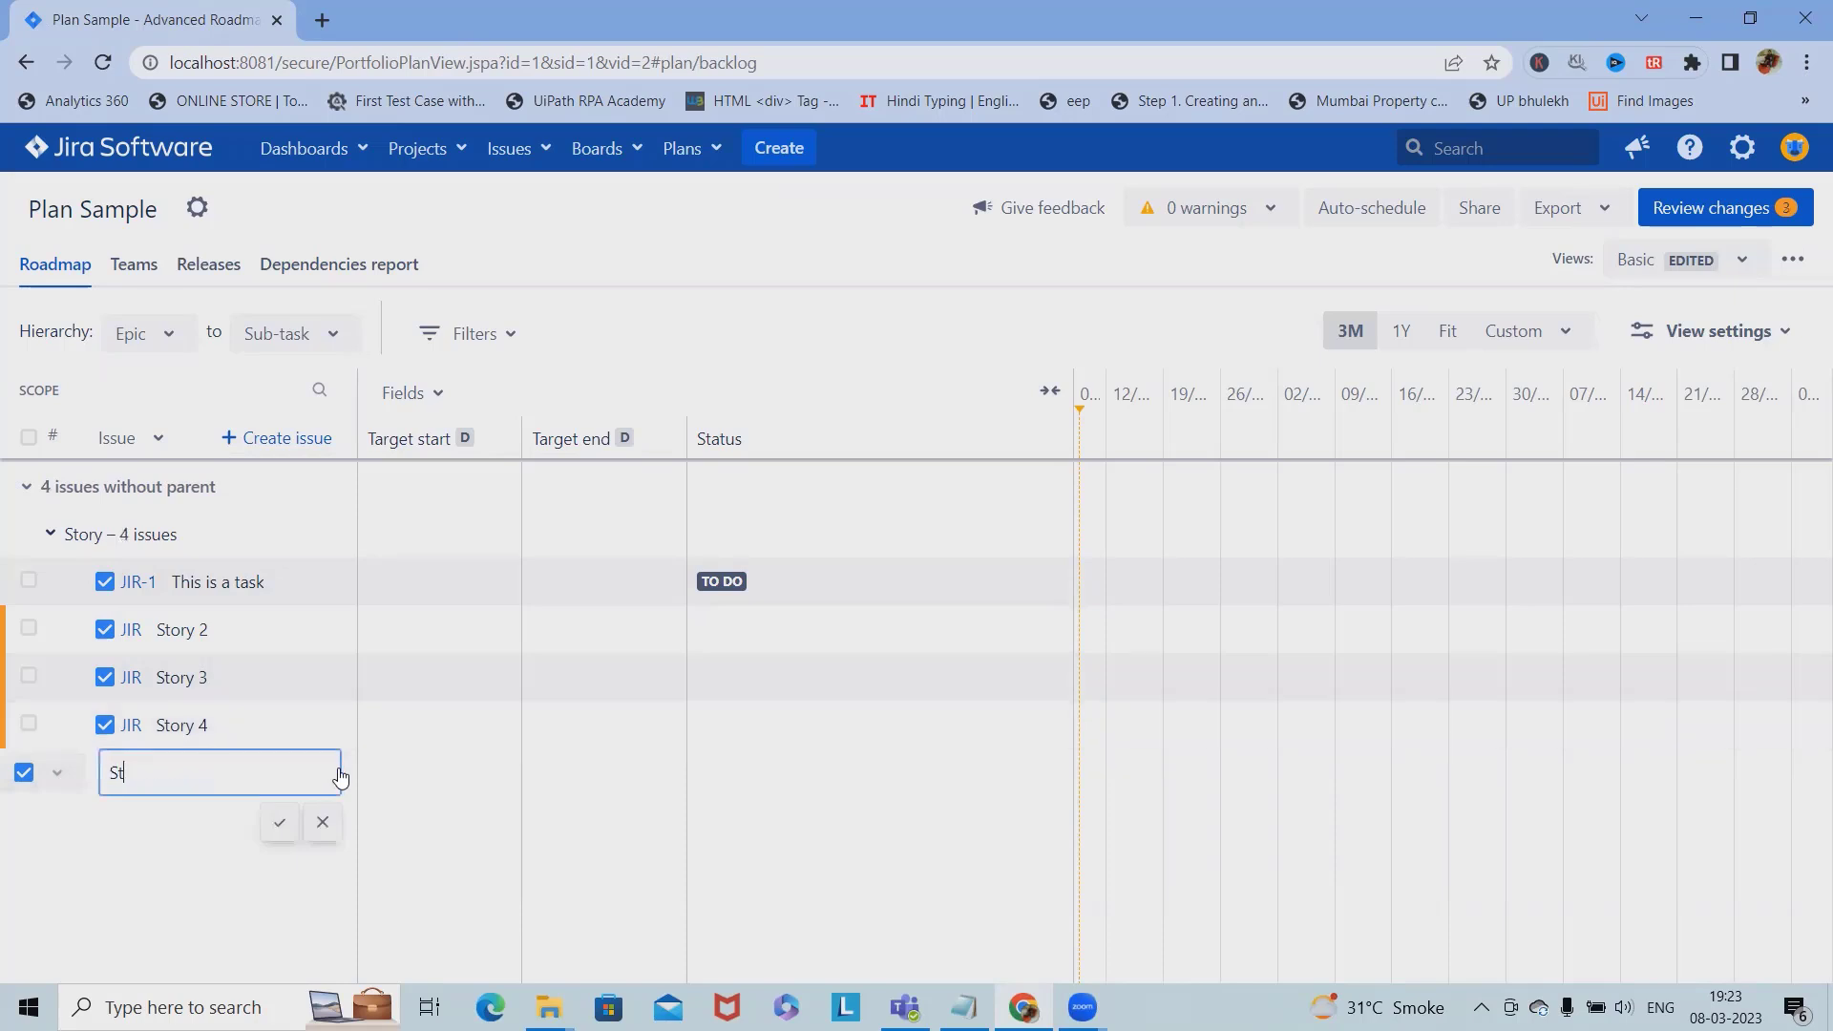
type("ory 5")
key("Return")
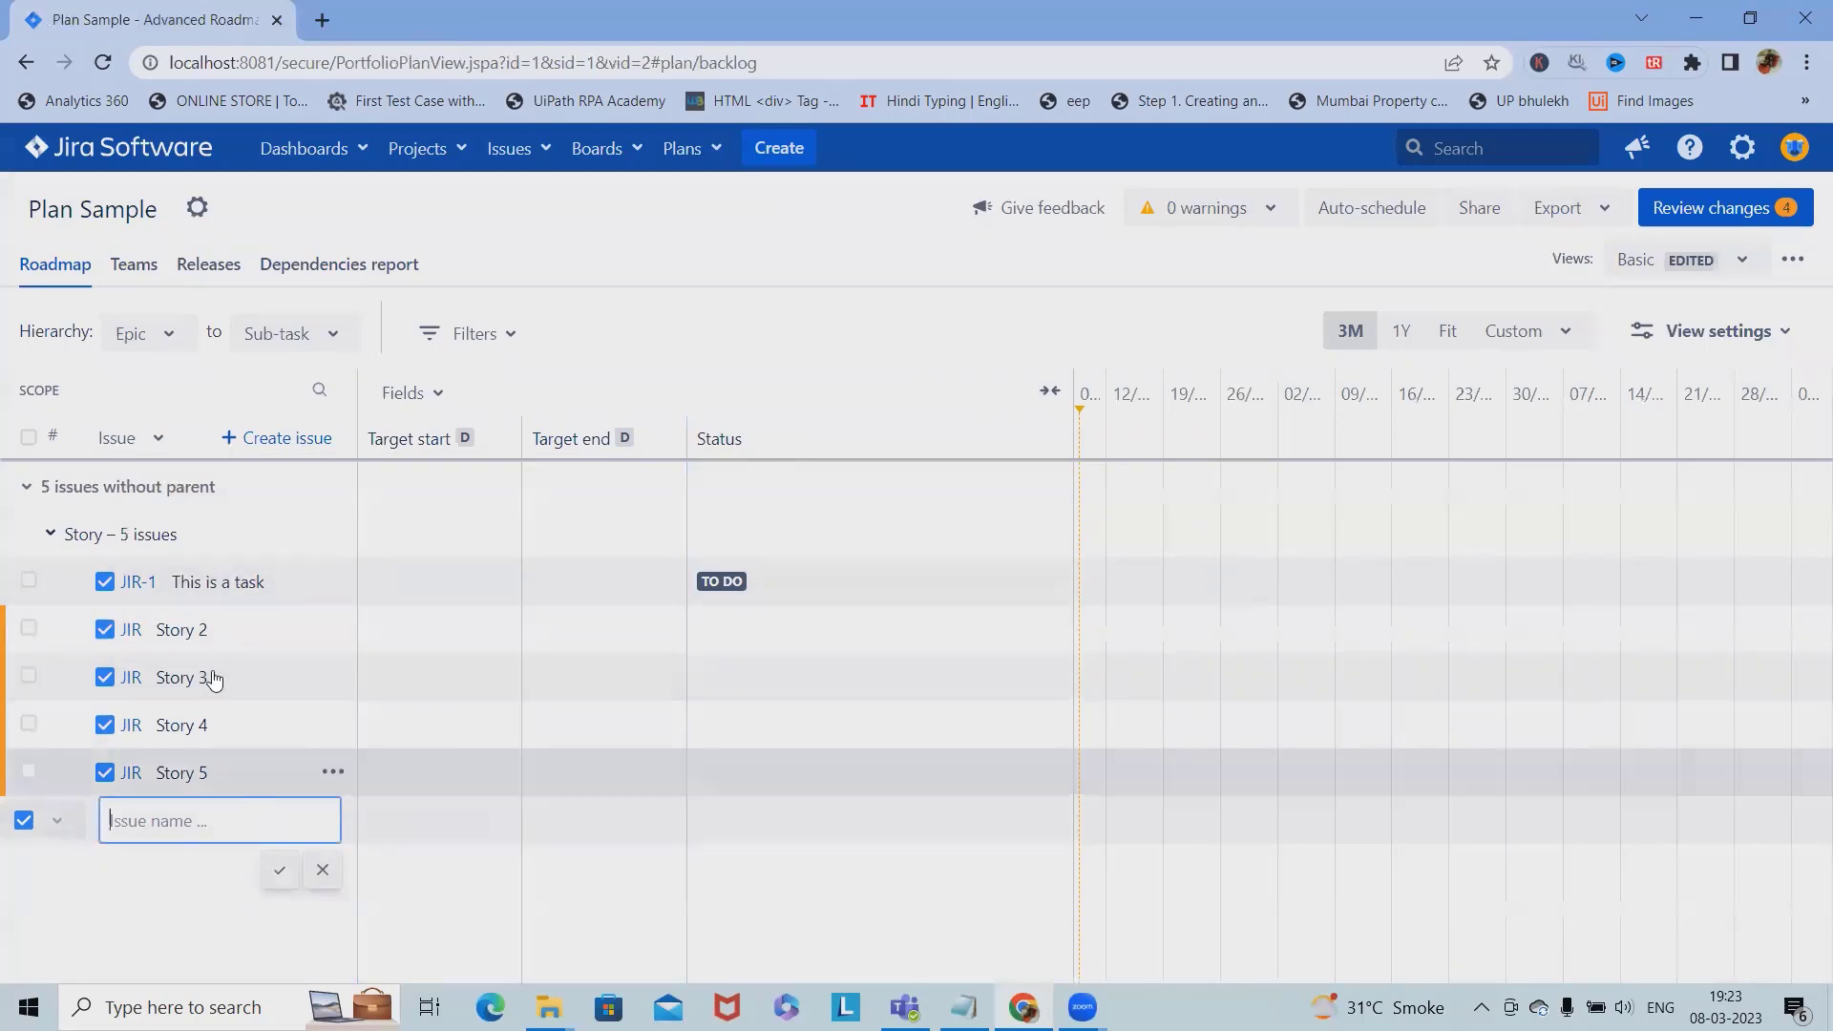
left_click(1721, 227)
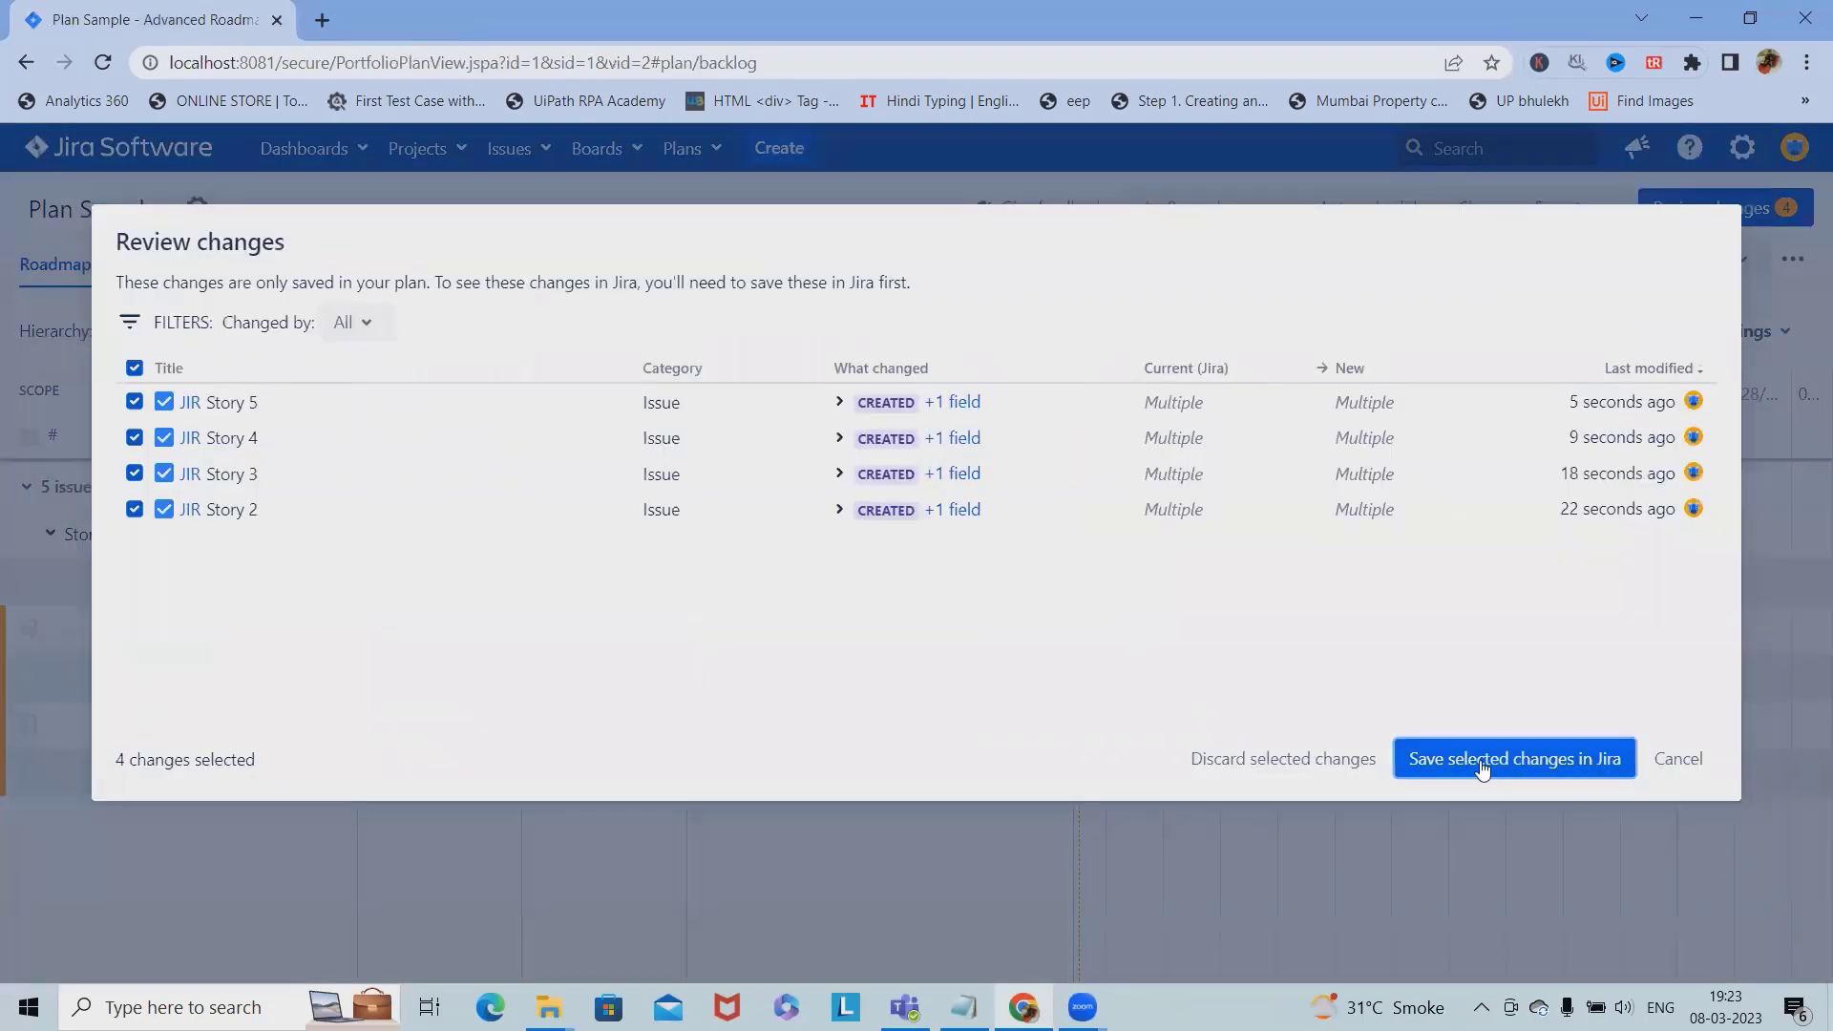
left_click(1485, 760)
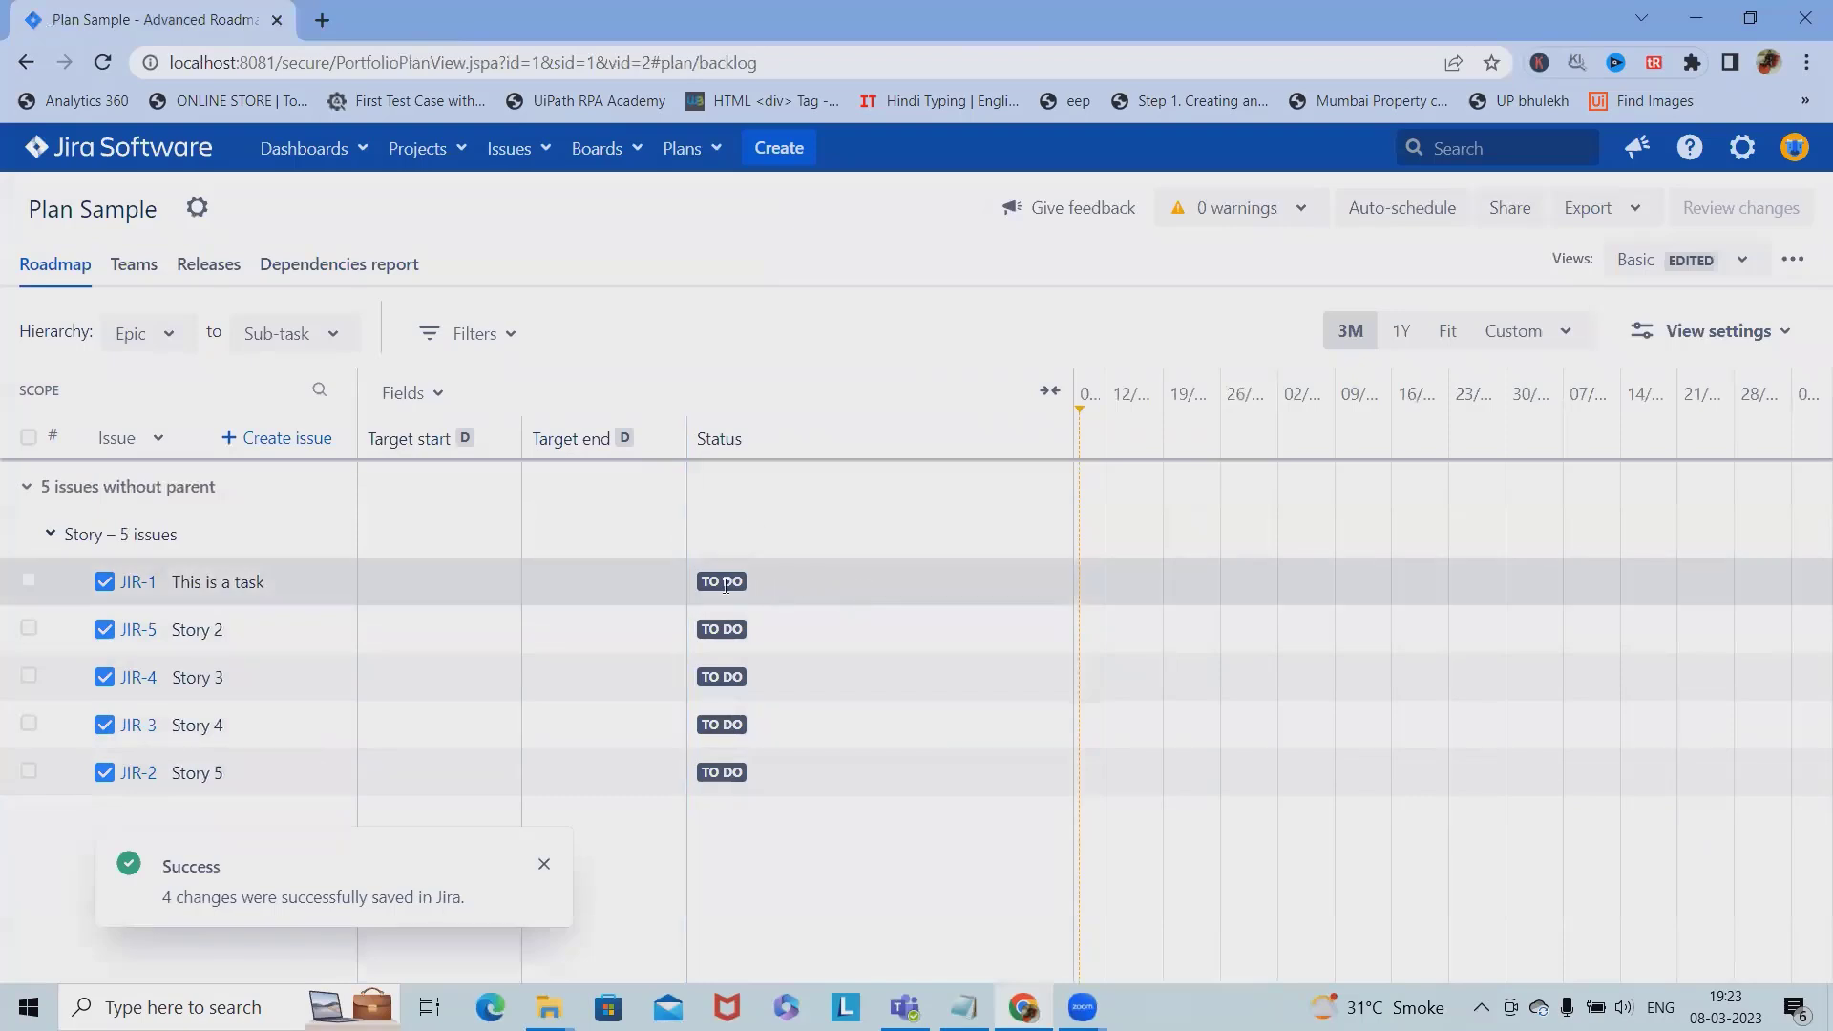
Step: Open the Sample_Group_Plan program in its Schedule view
left_click(683, 148)
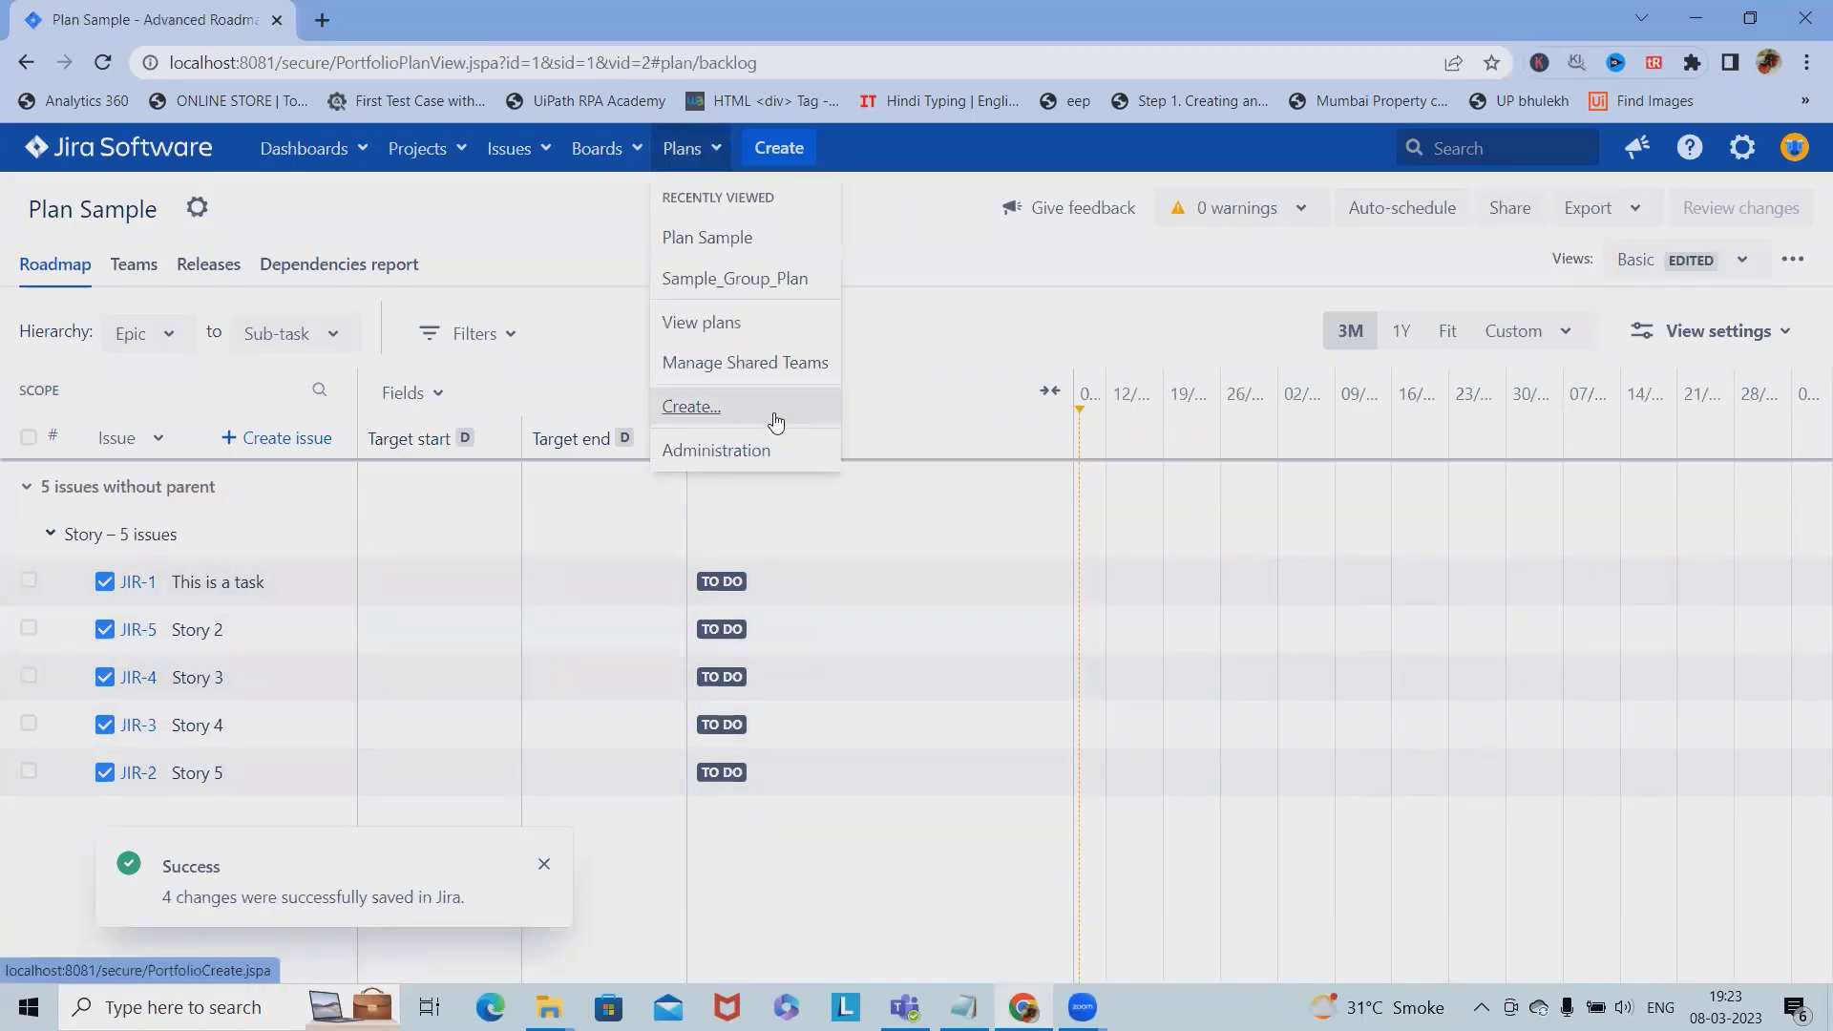
left_click(721, 276)
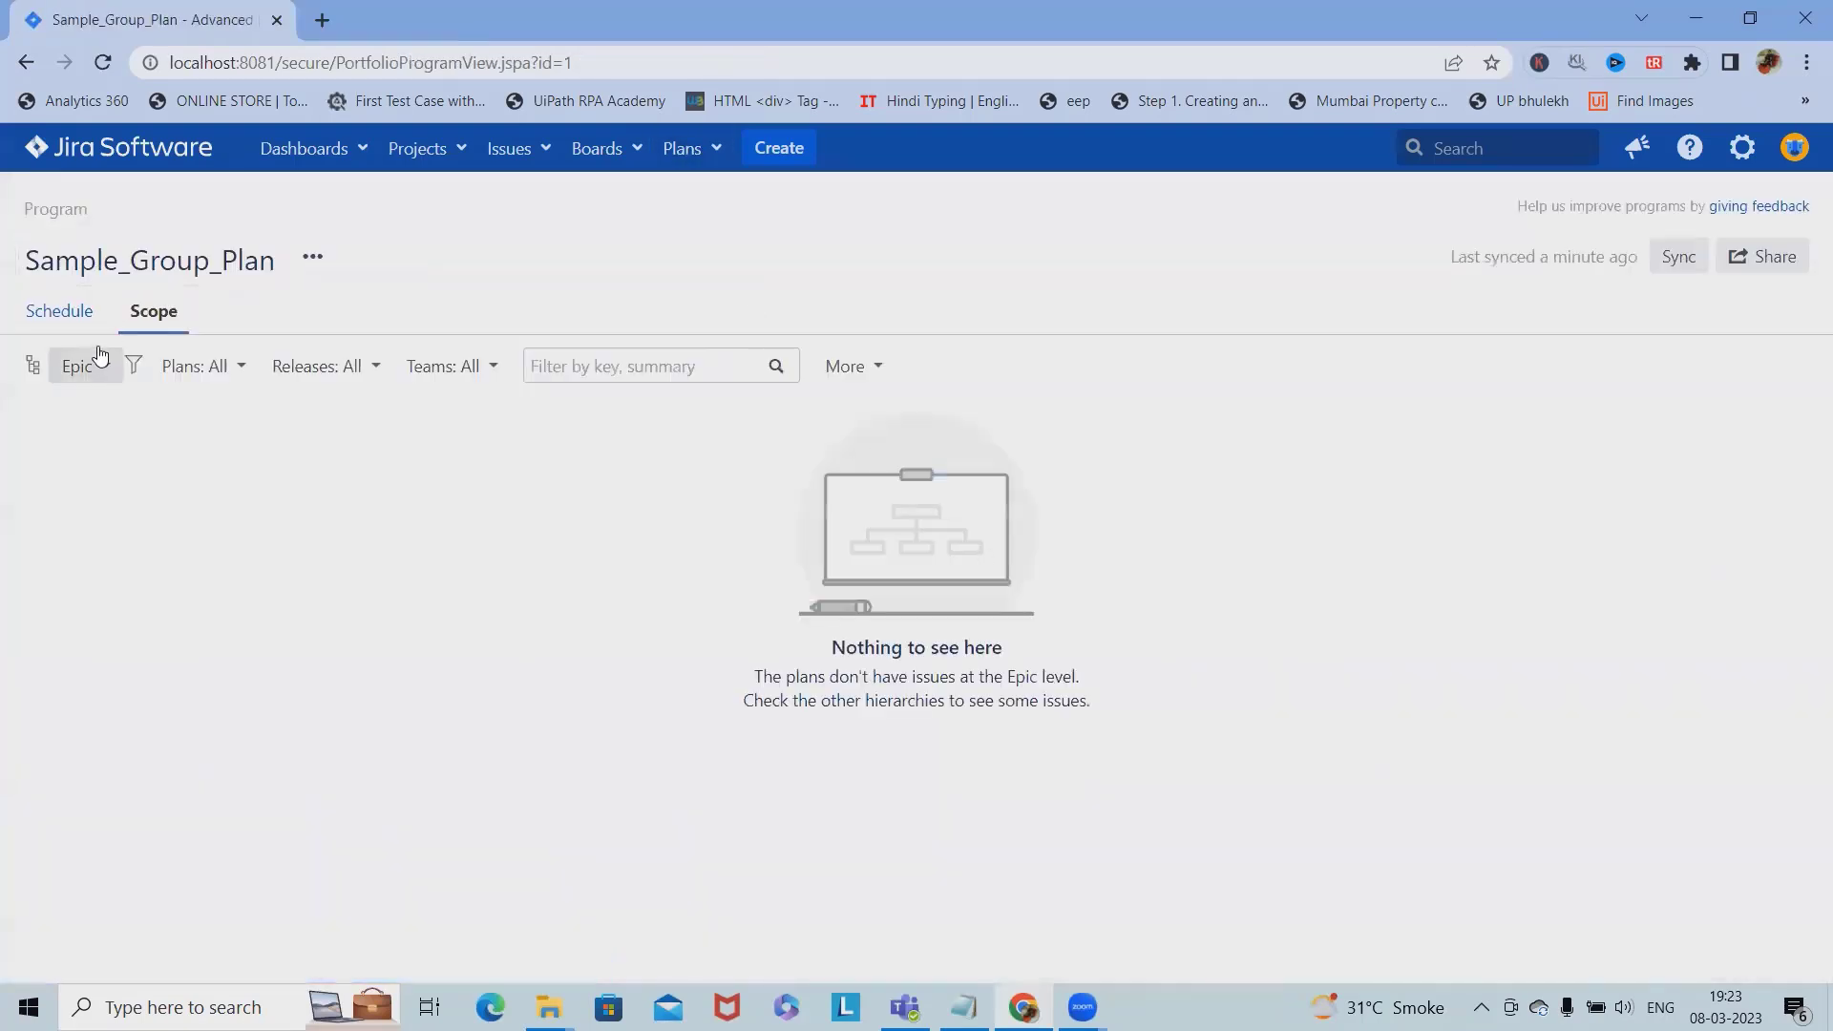
left_click(59, 311)
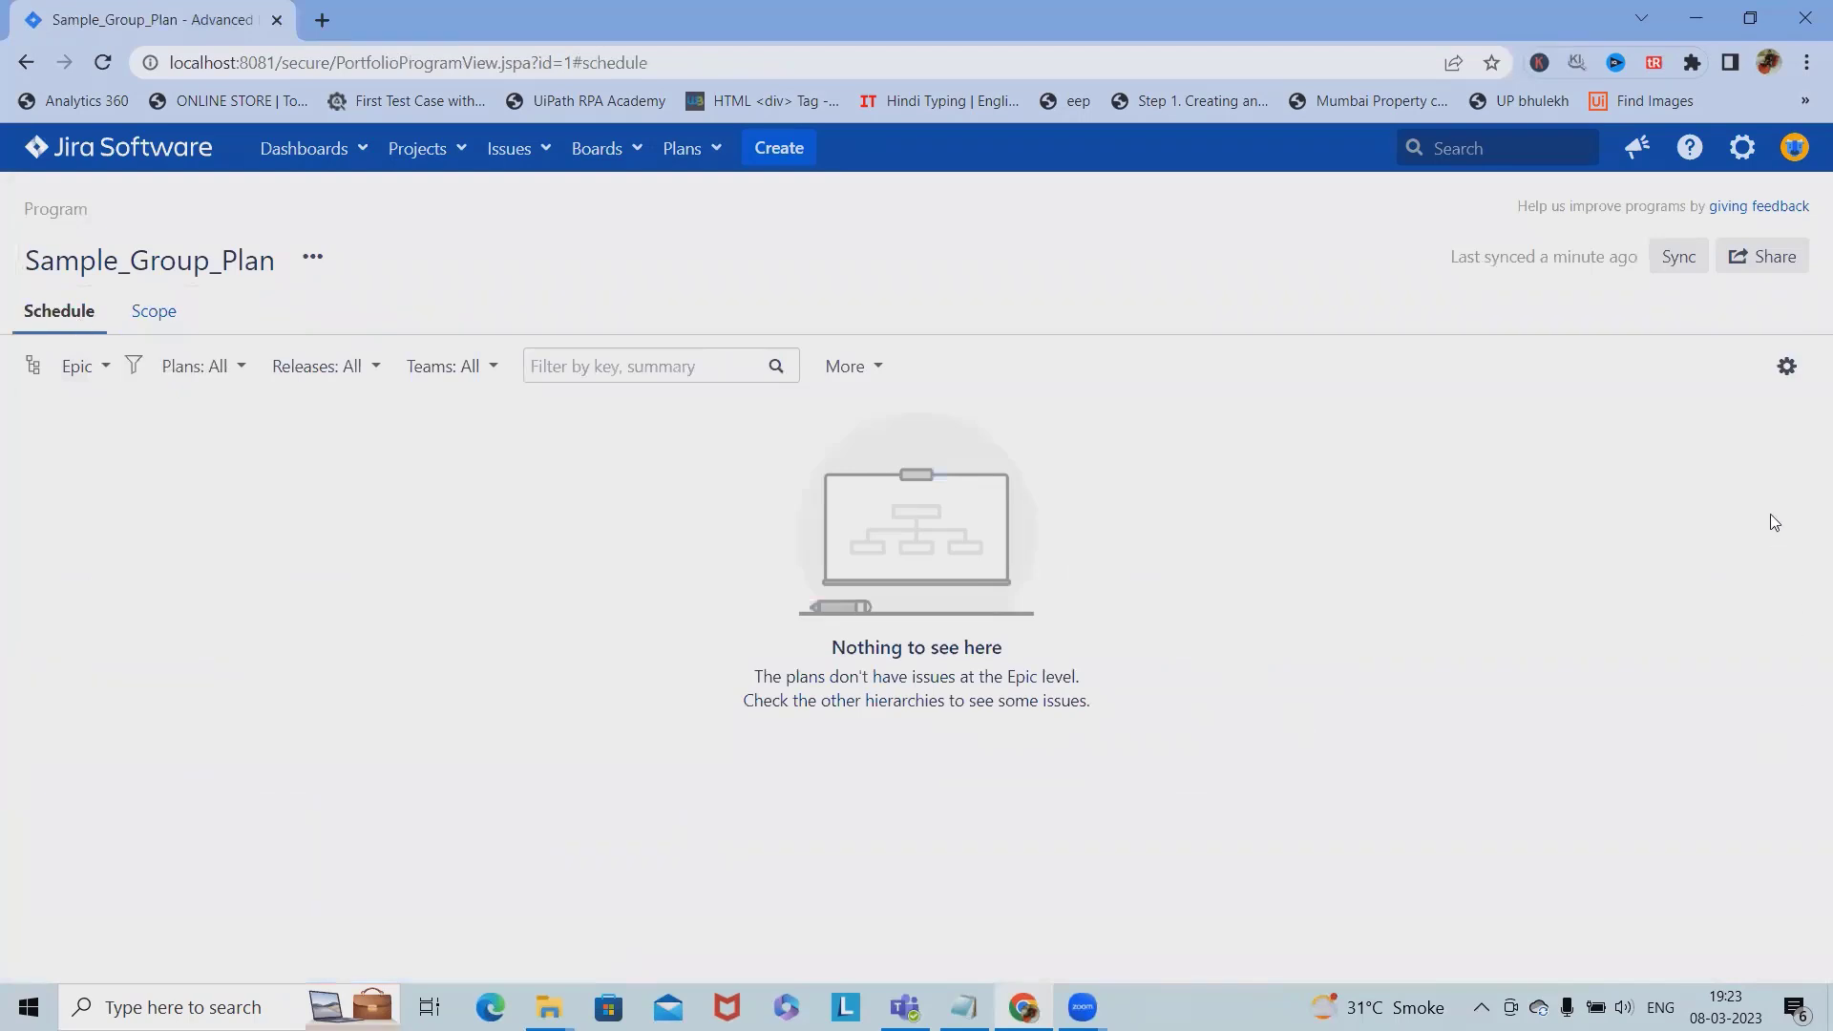
Step: Set schedule zoom to 1x with issue keys off, and switch hierarchy to Initiative
left_click(1787, 367)
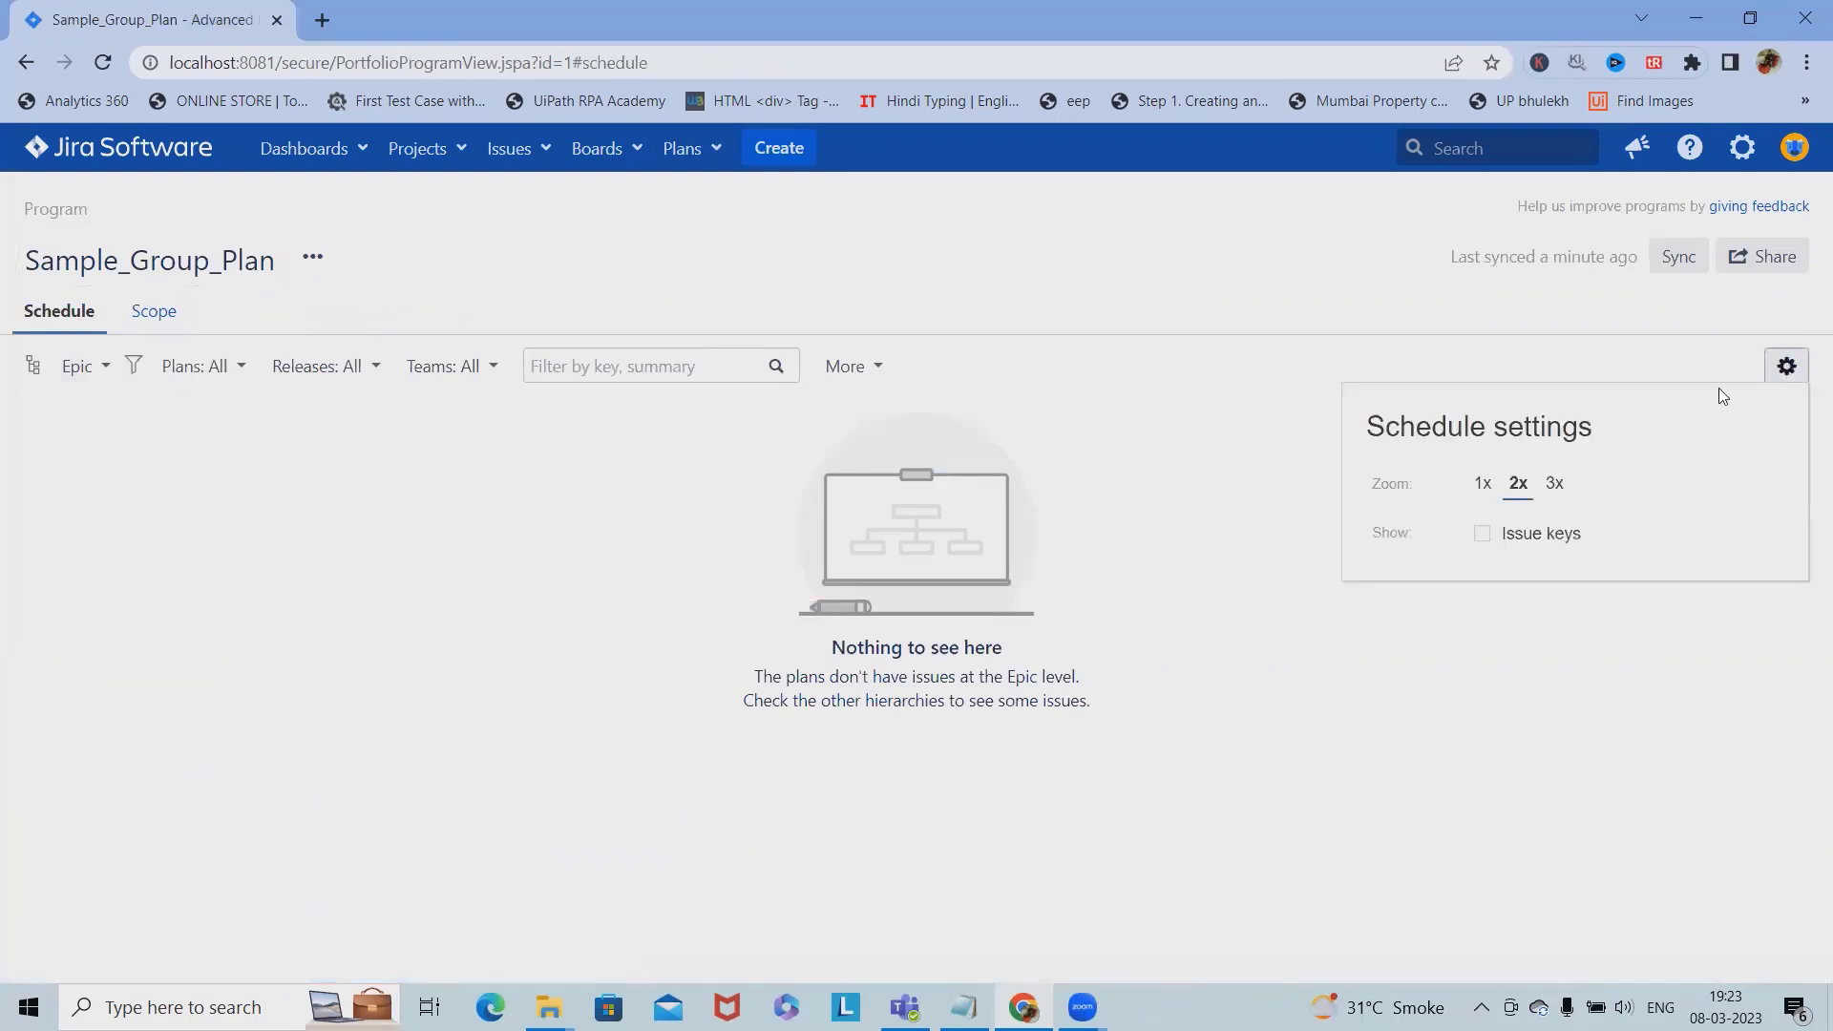
left_click(1483, 537)
left_click(1476, 486)
left_click(1483, 534)
left_click(95, 366)
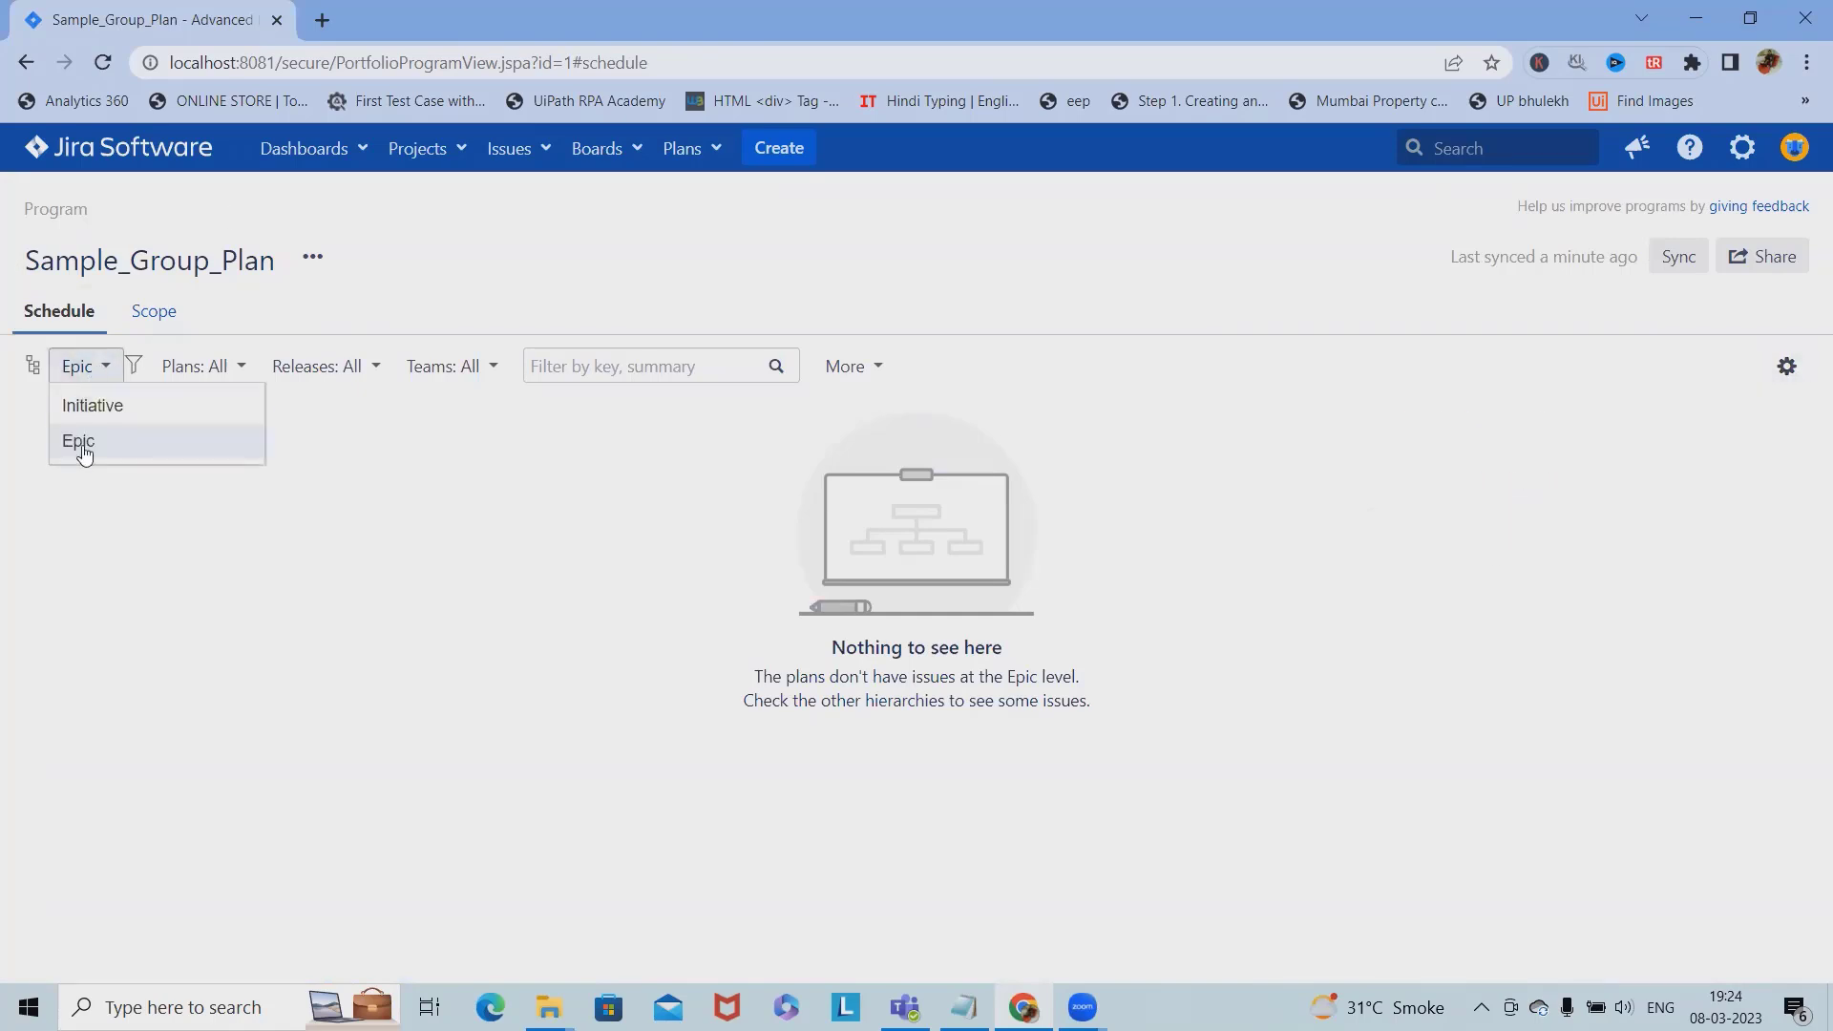
left_click(120, 420)
Step: Create Epic 1 in Scrum_Project with Epic Name and Summary both 'Epic 1'
left_click(153, 310)
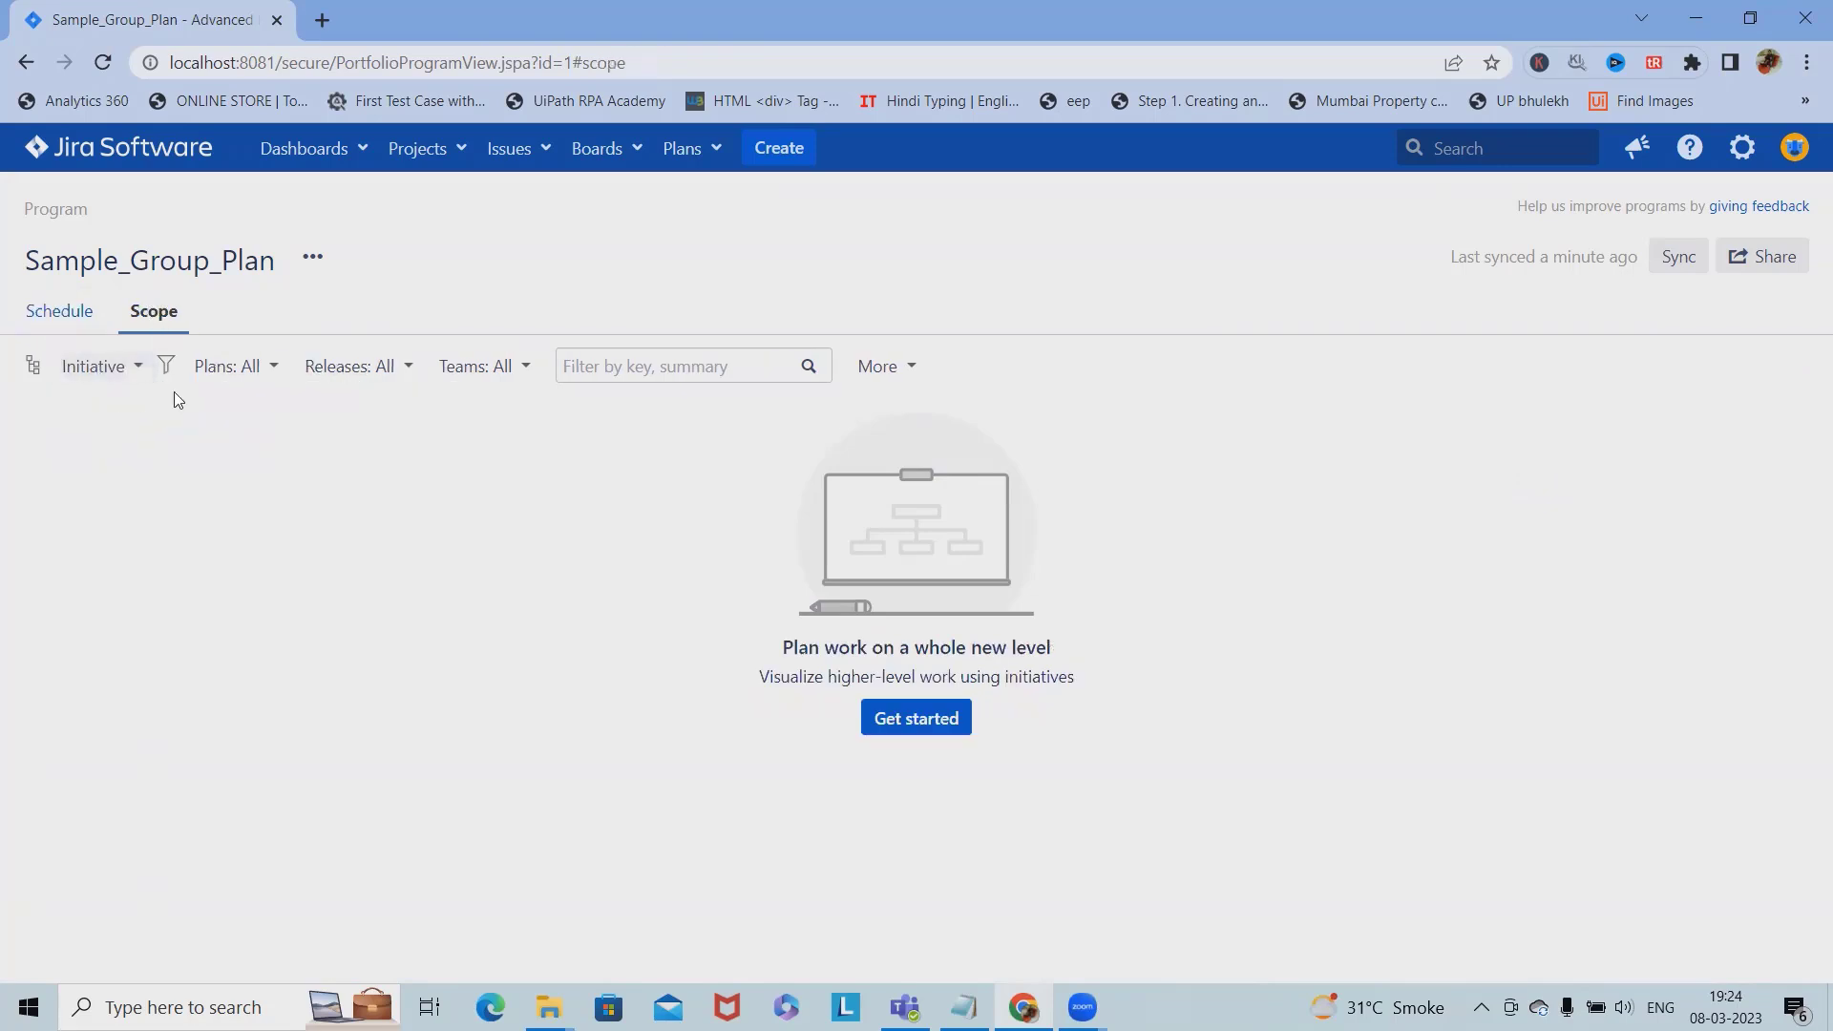
left_click(910, 726)
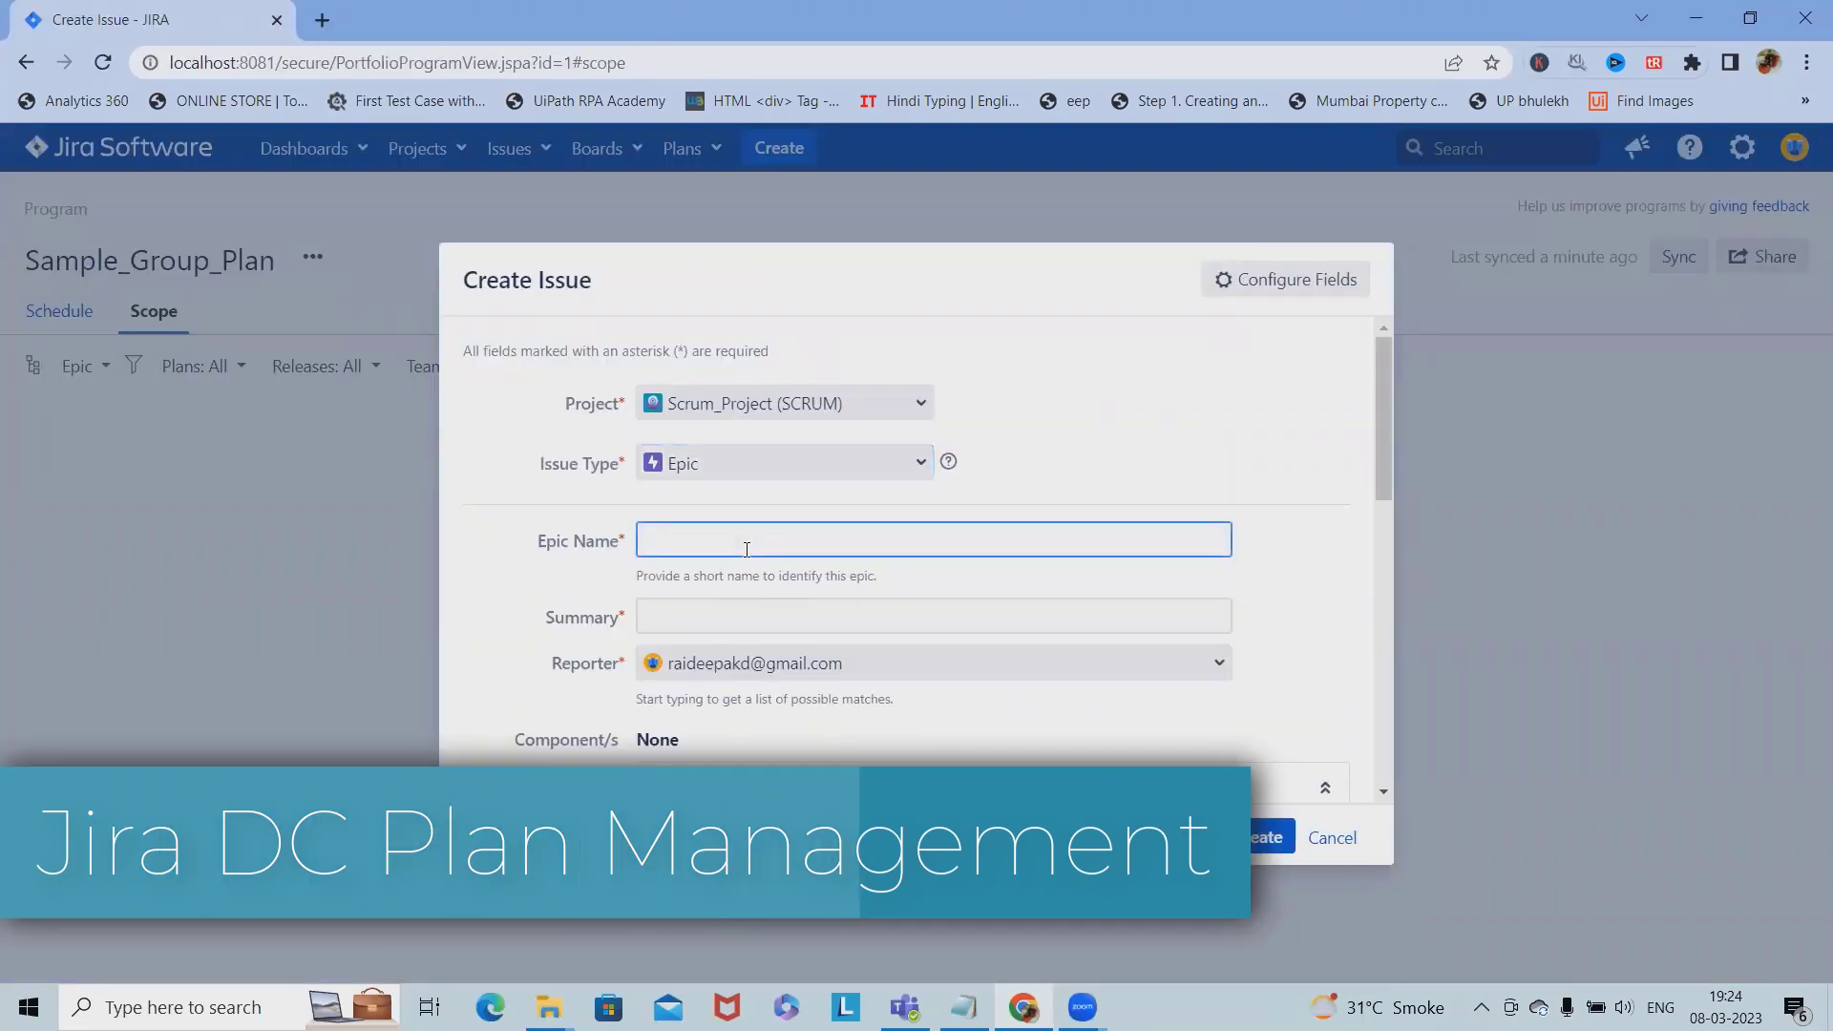
type("Epic 1")
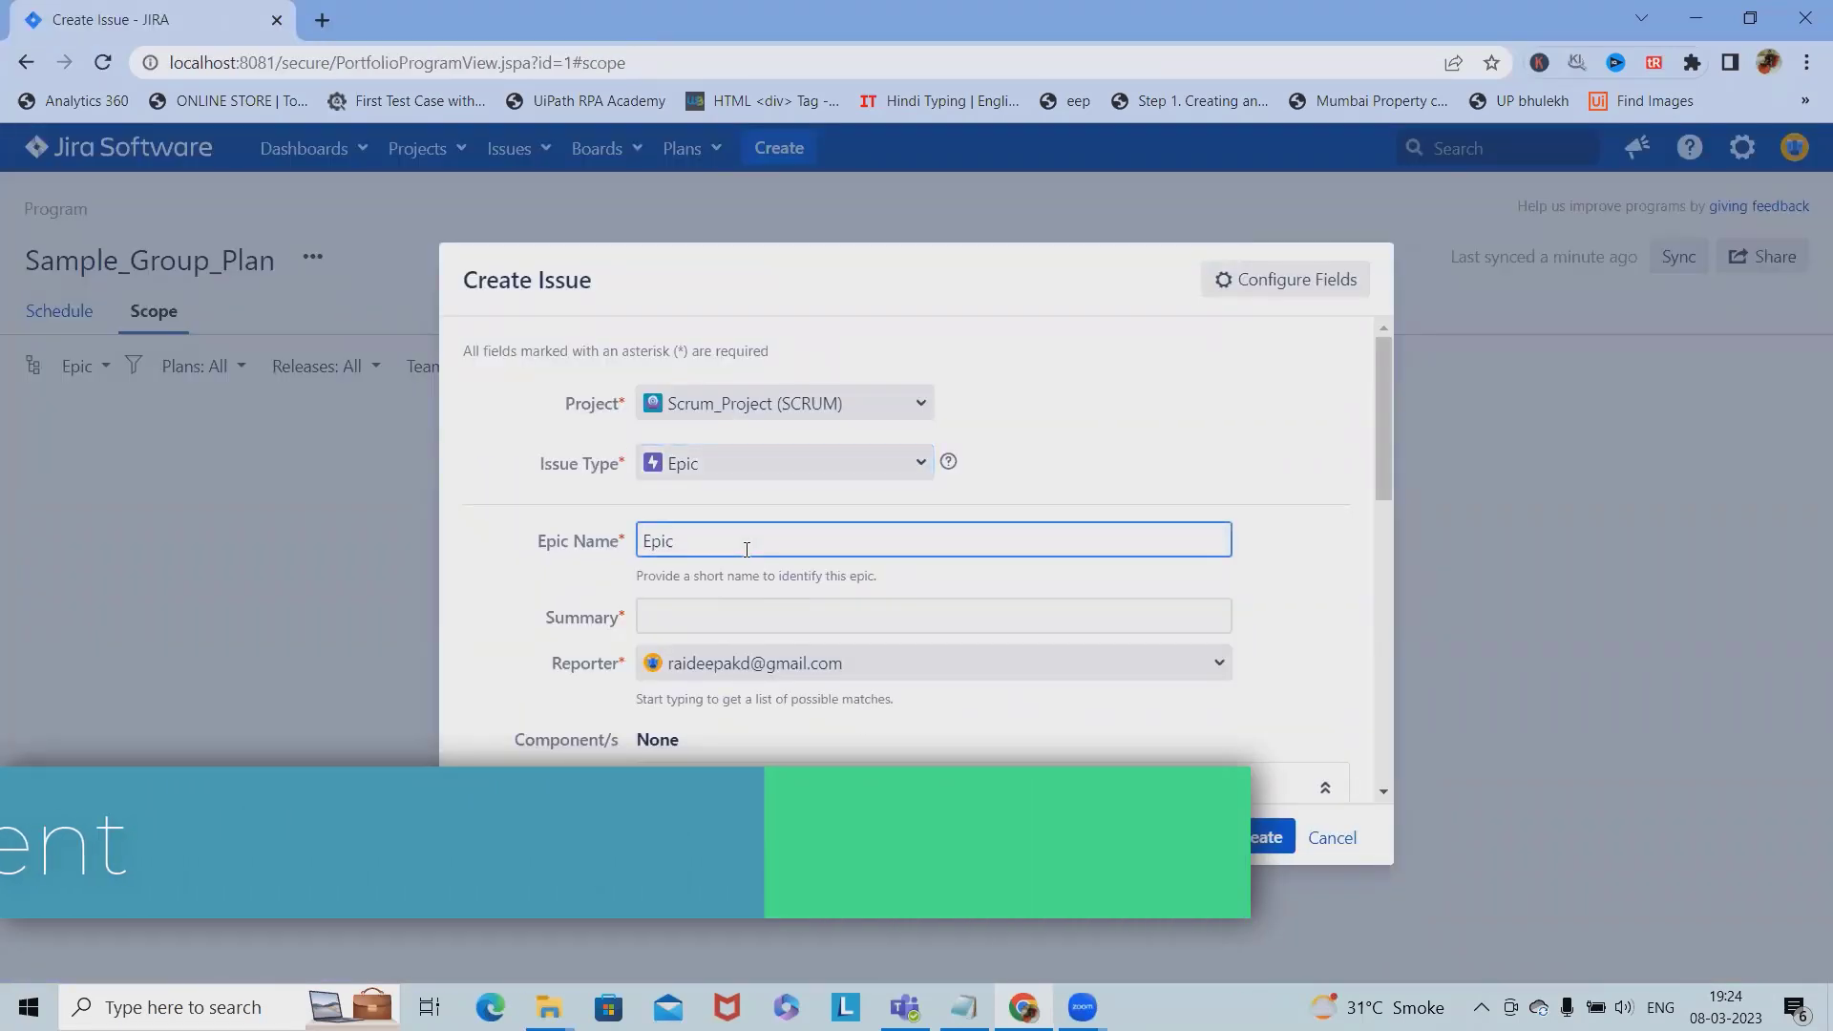
left_click(1236, 836)
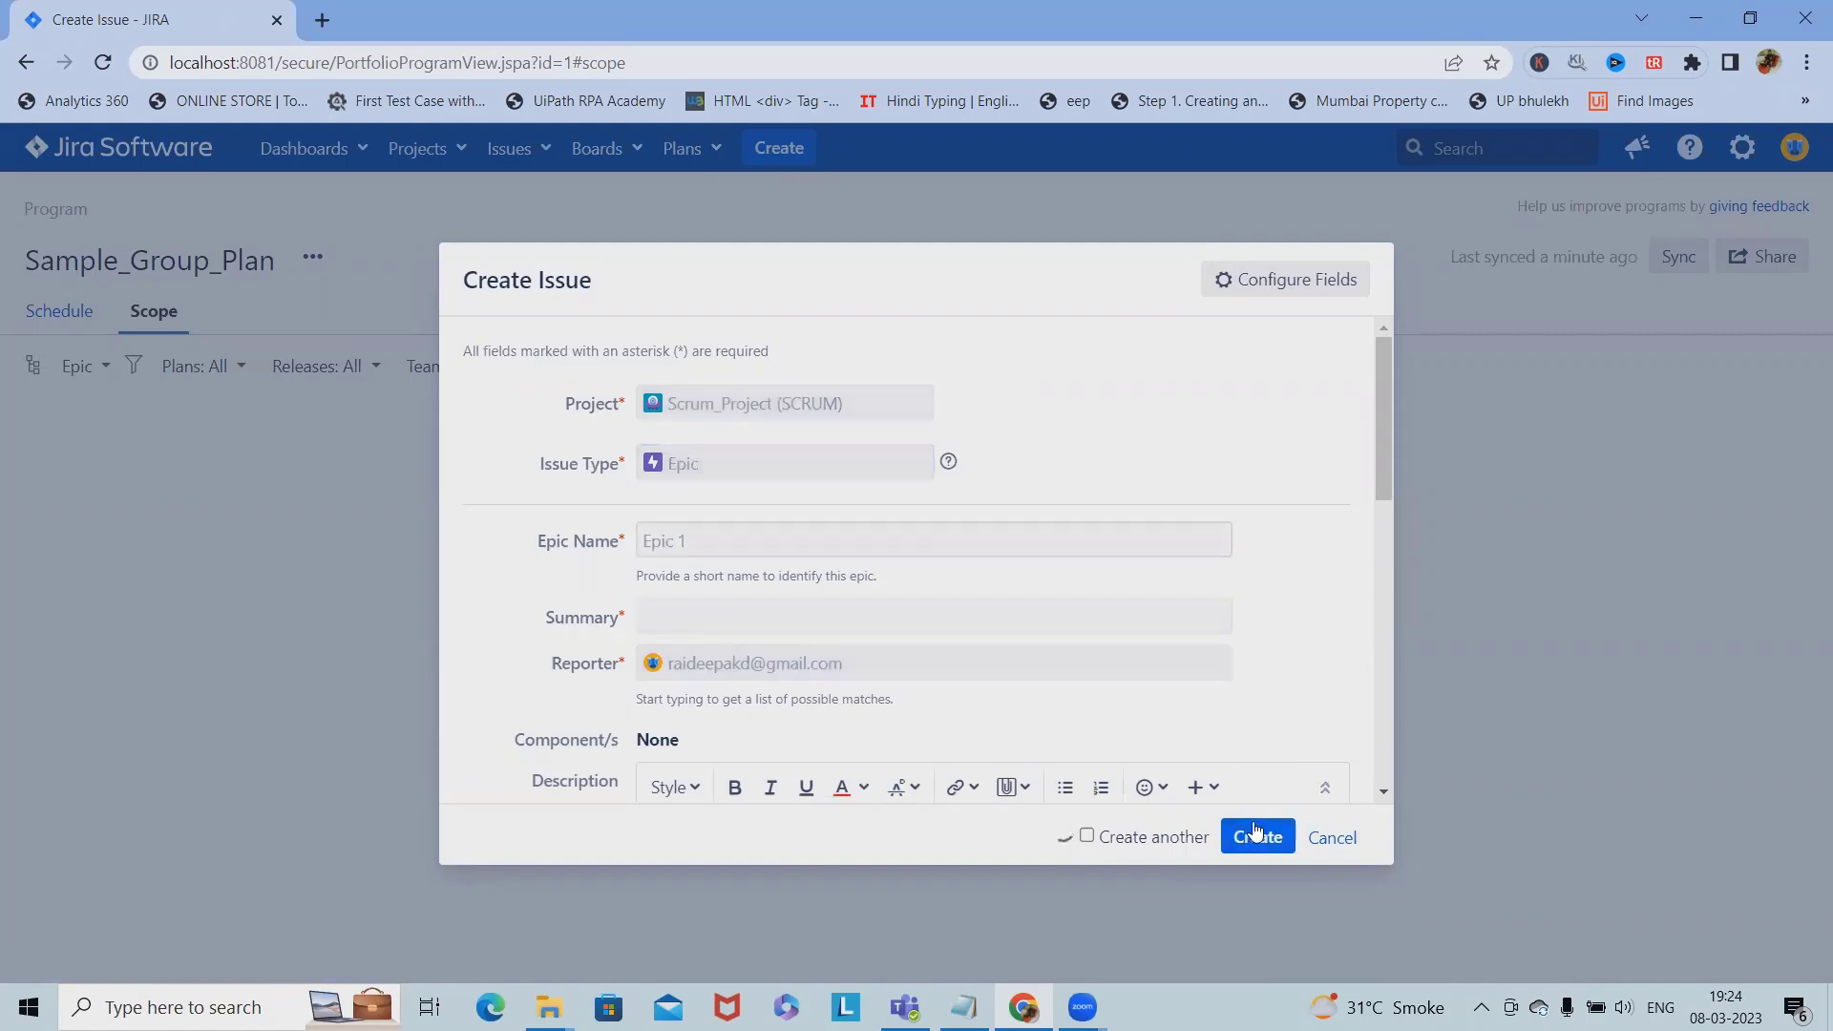
type("E")
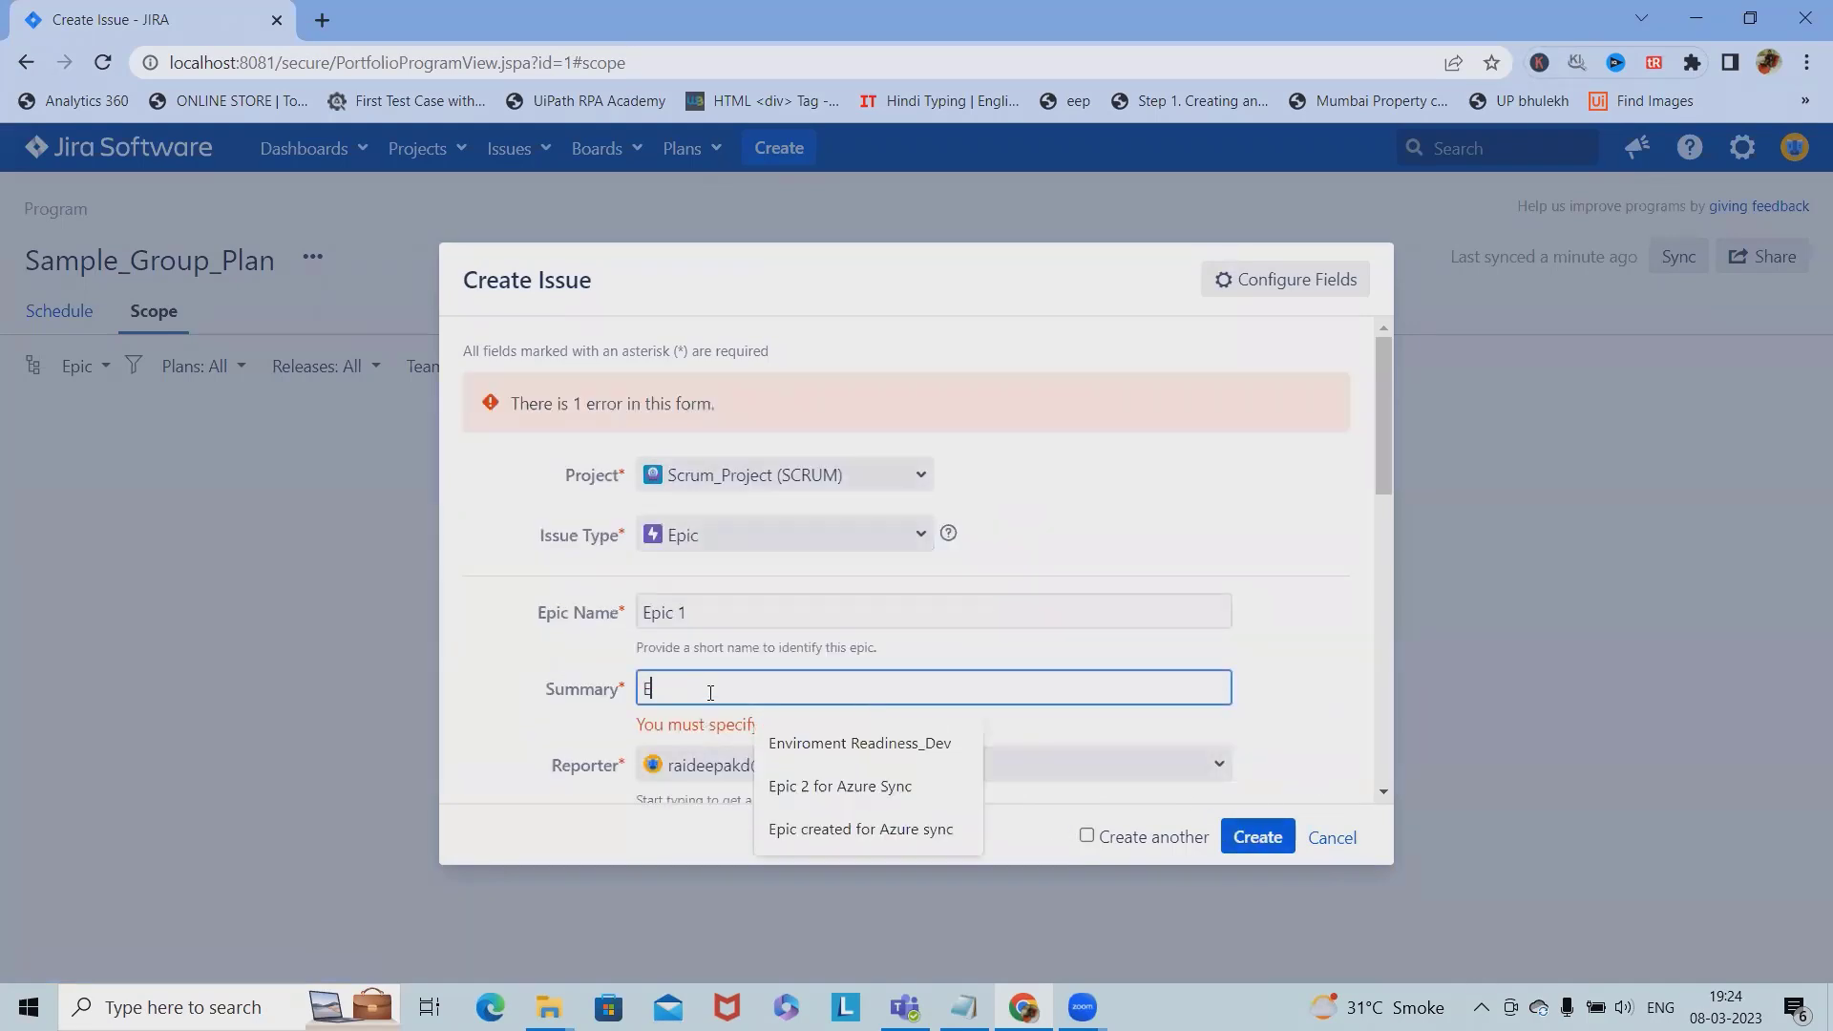
type("pic 1")
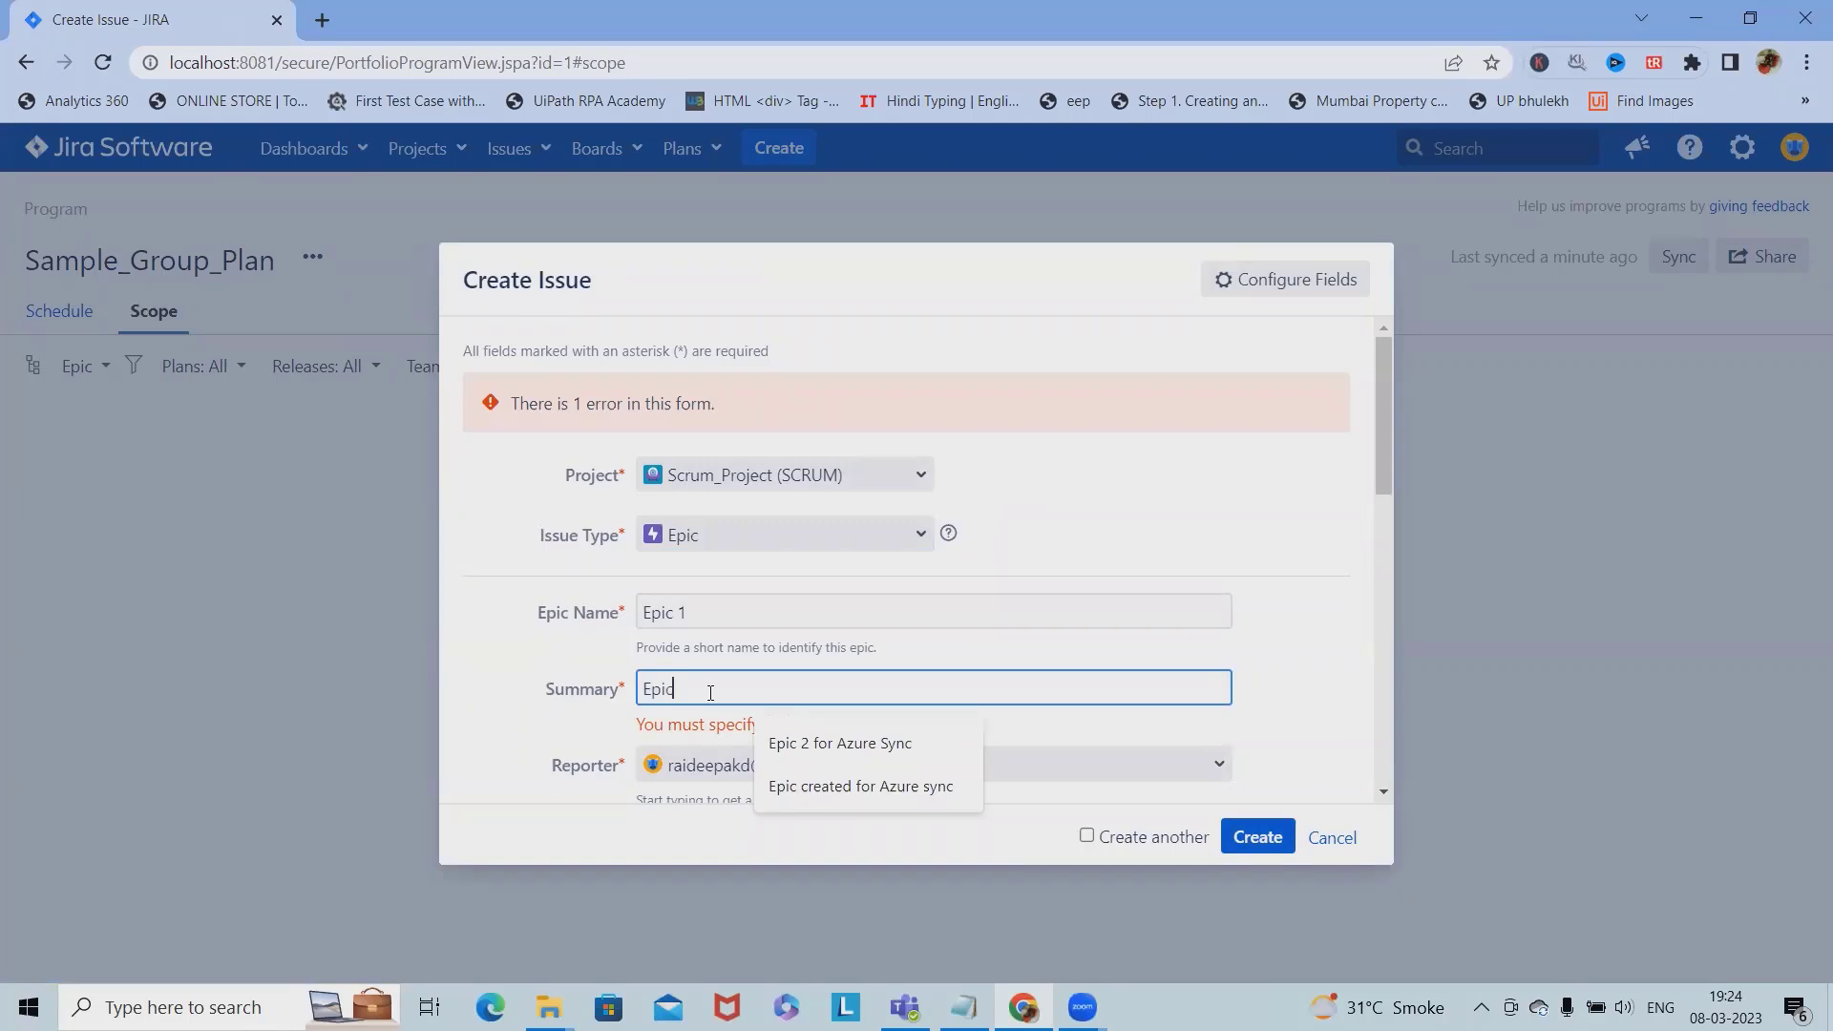
left_click(1258, 836)
left_click(842, 541)
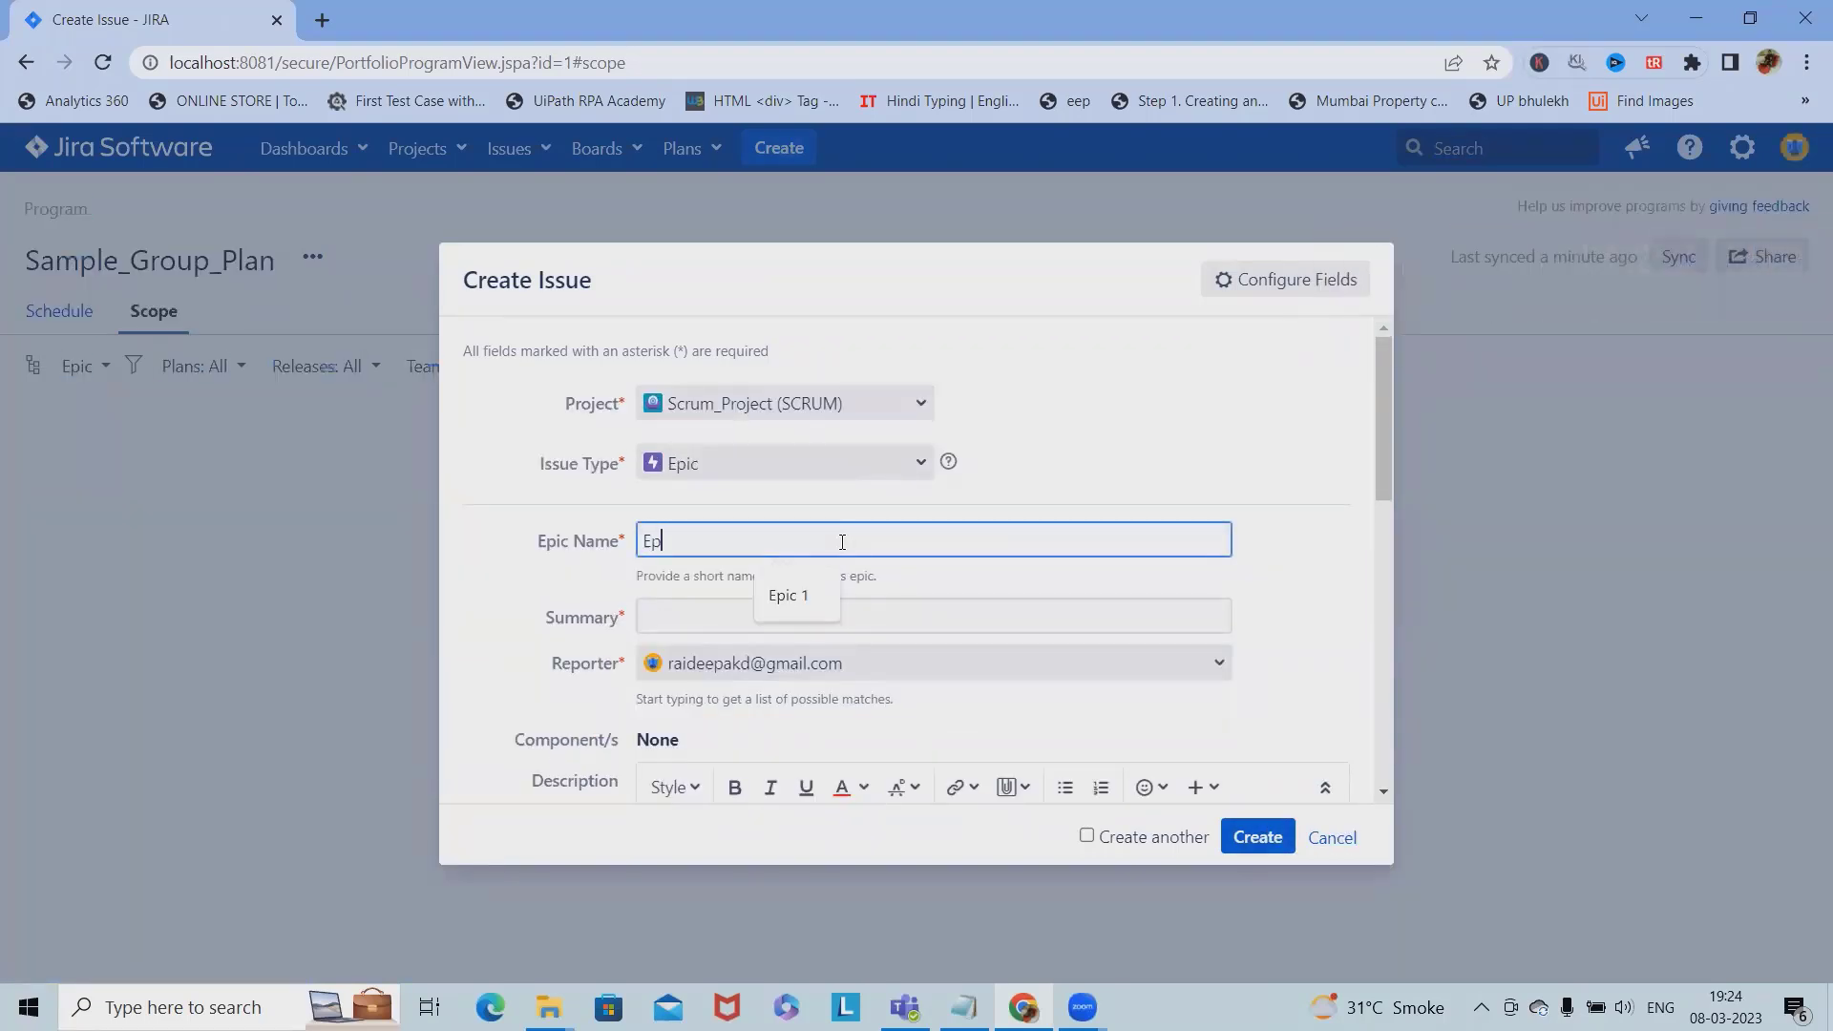
Step: Create Epic 2 with Epic Name and Summary both 'Epic 2'
type("Epic 2")
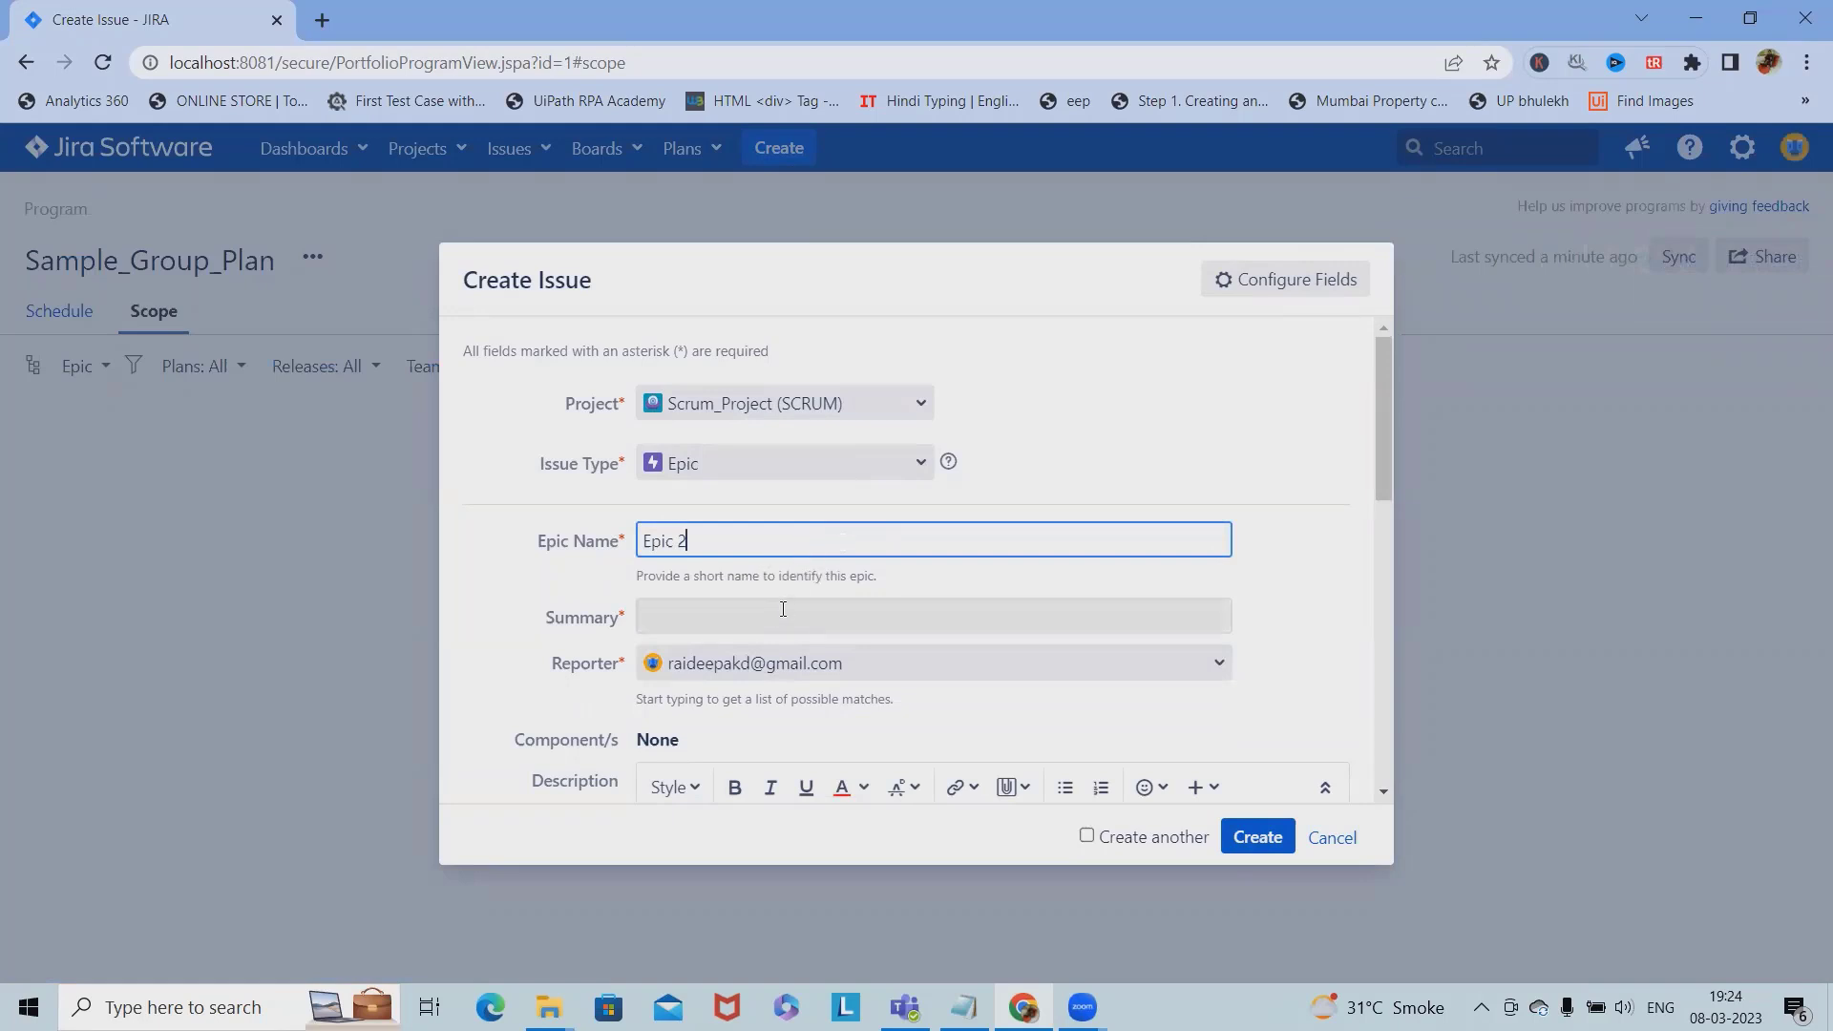
left_click(782, 614)
type("Epo")
key("BackSpace")
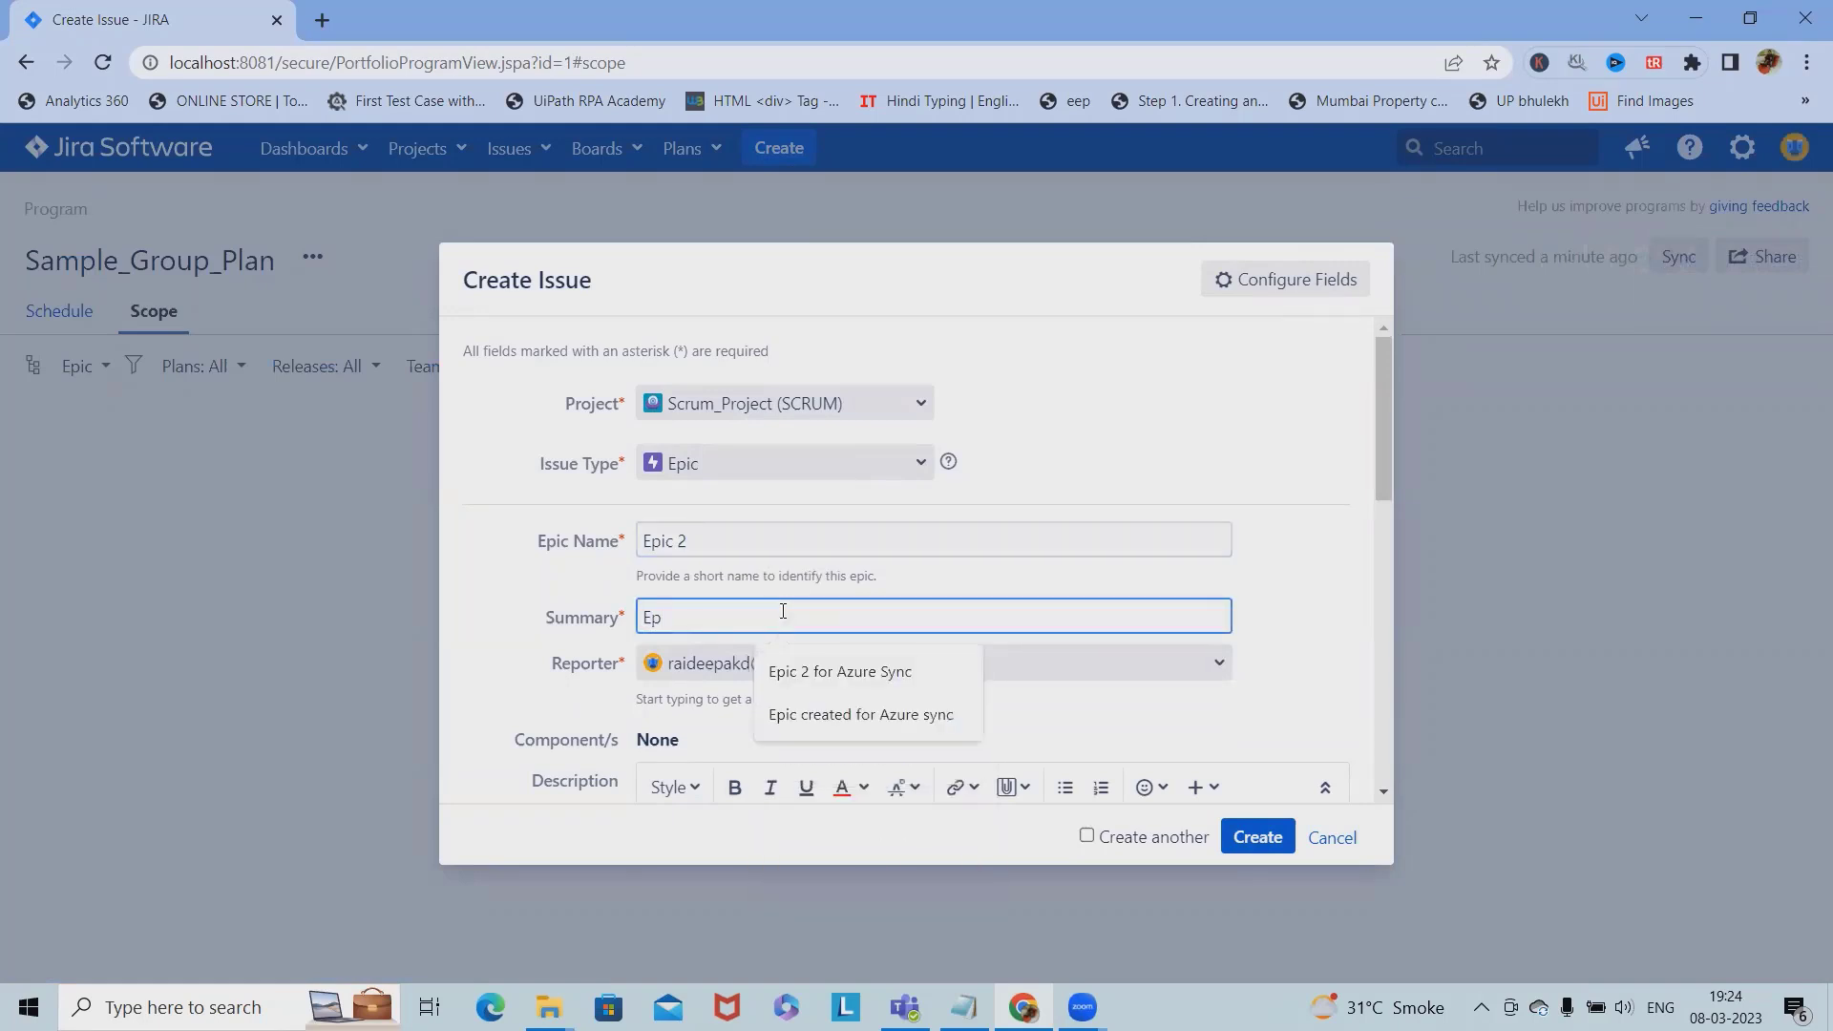
type("ic 2")
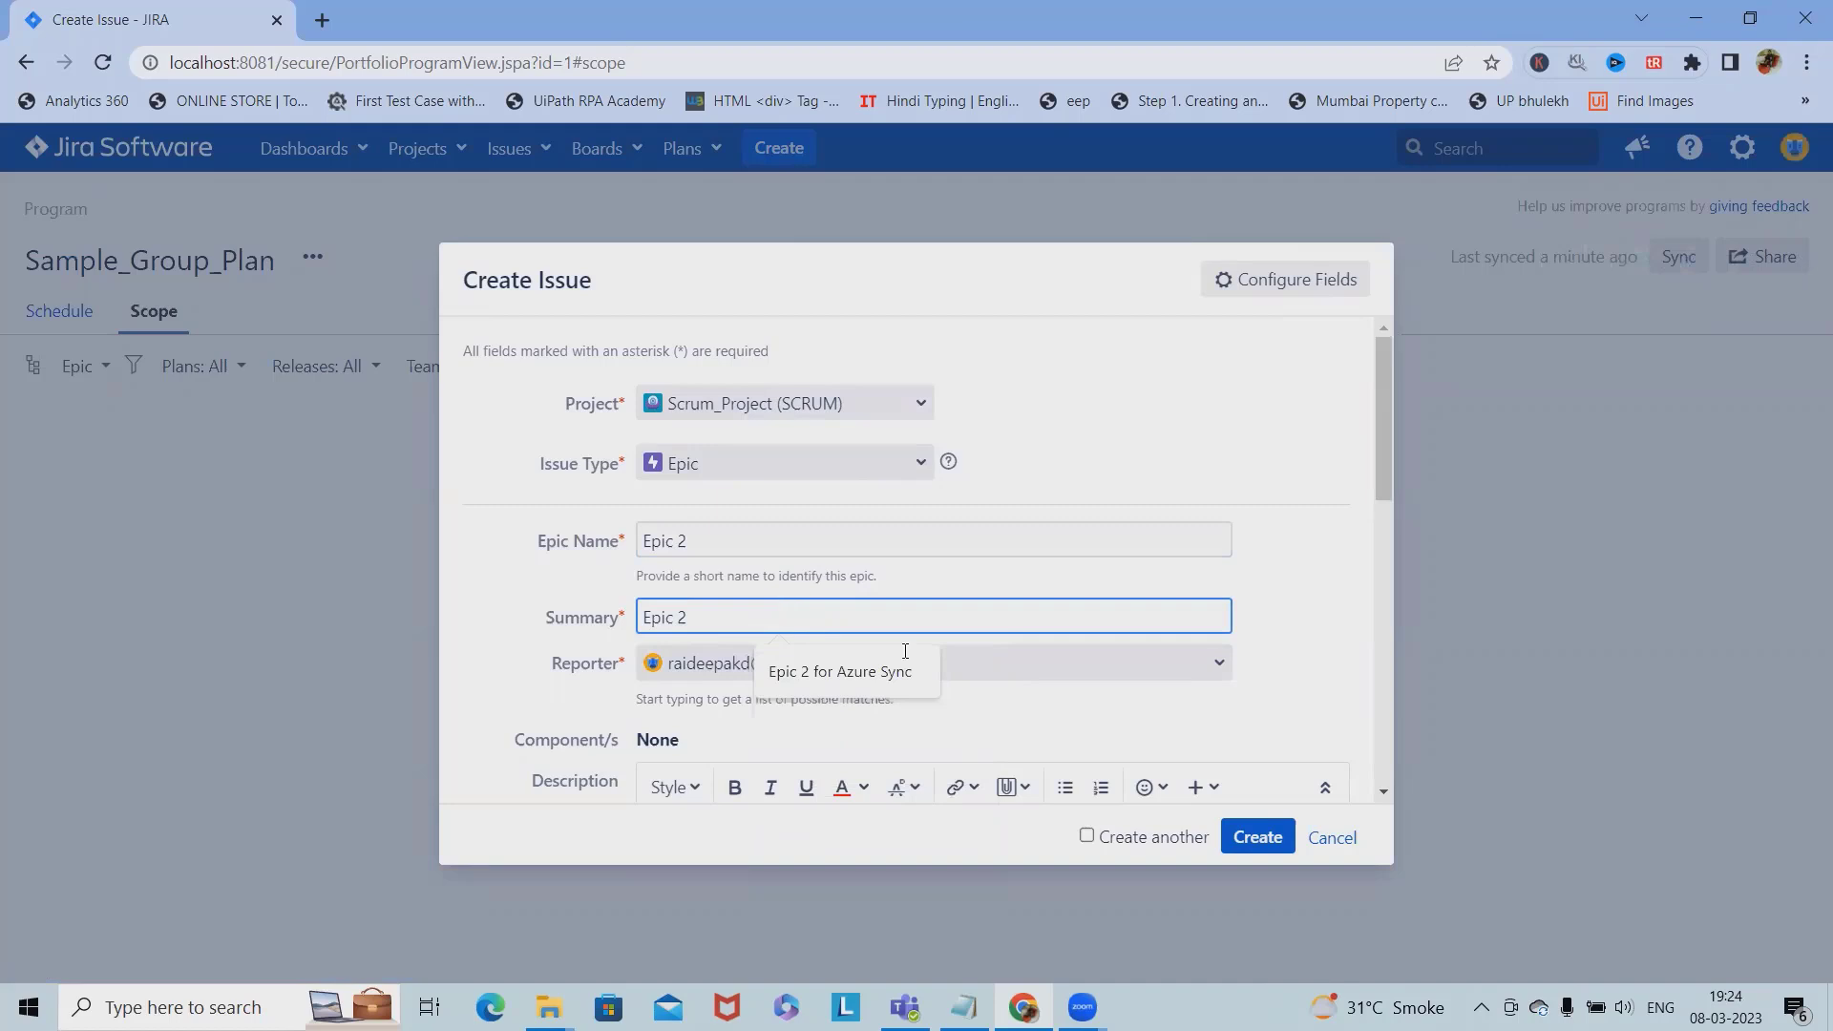
left_click(1243, 825)
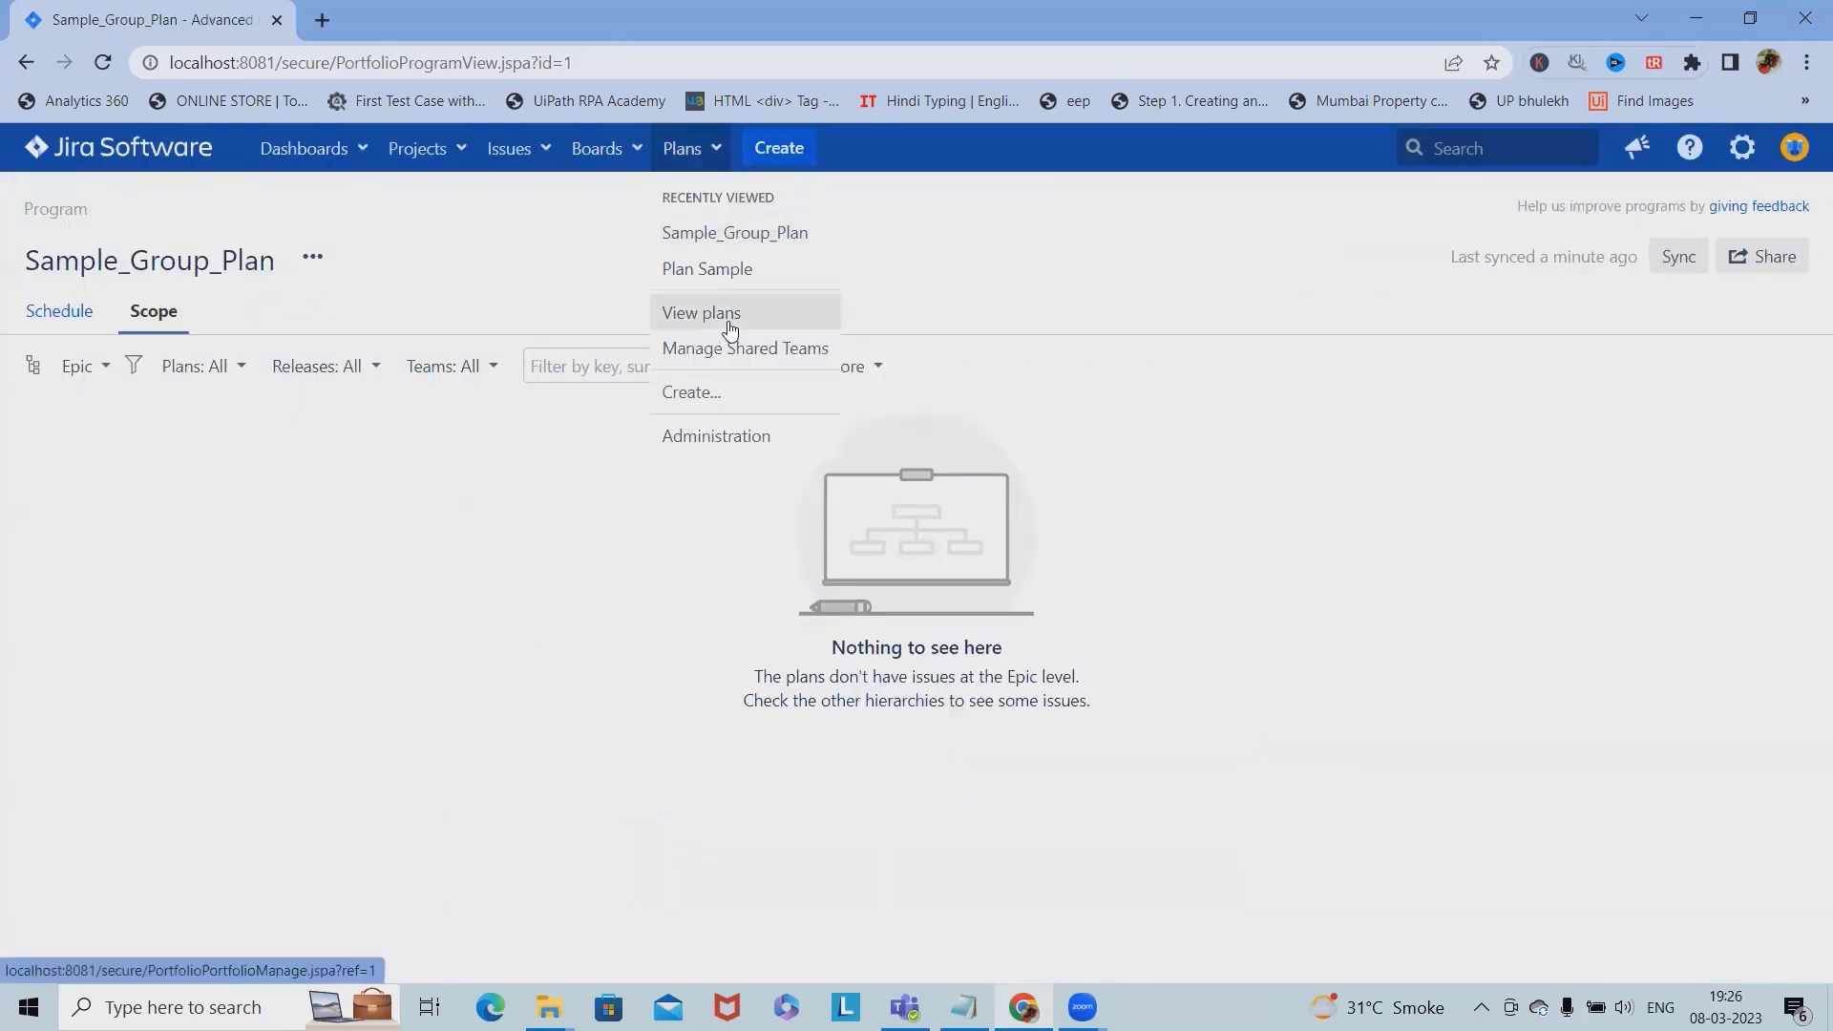
Step: Start a new Plan and enter Sample Plan2 as its name
left_click(743, 396)
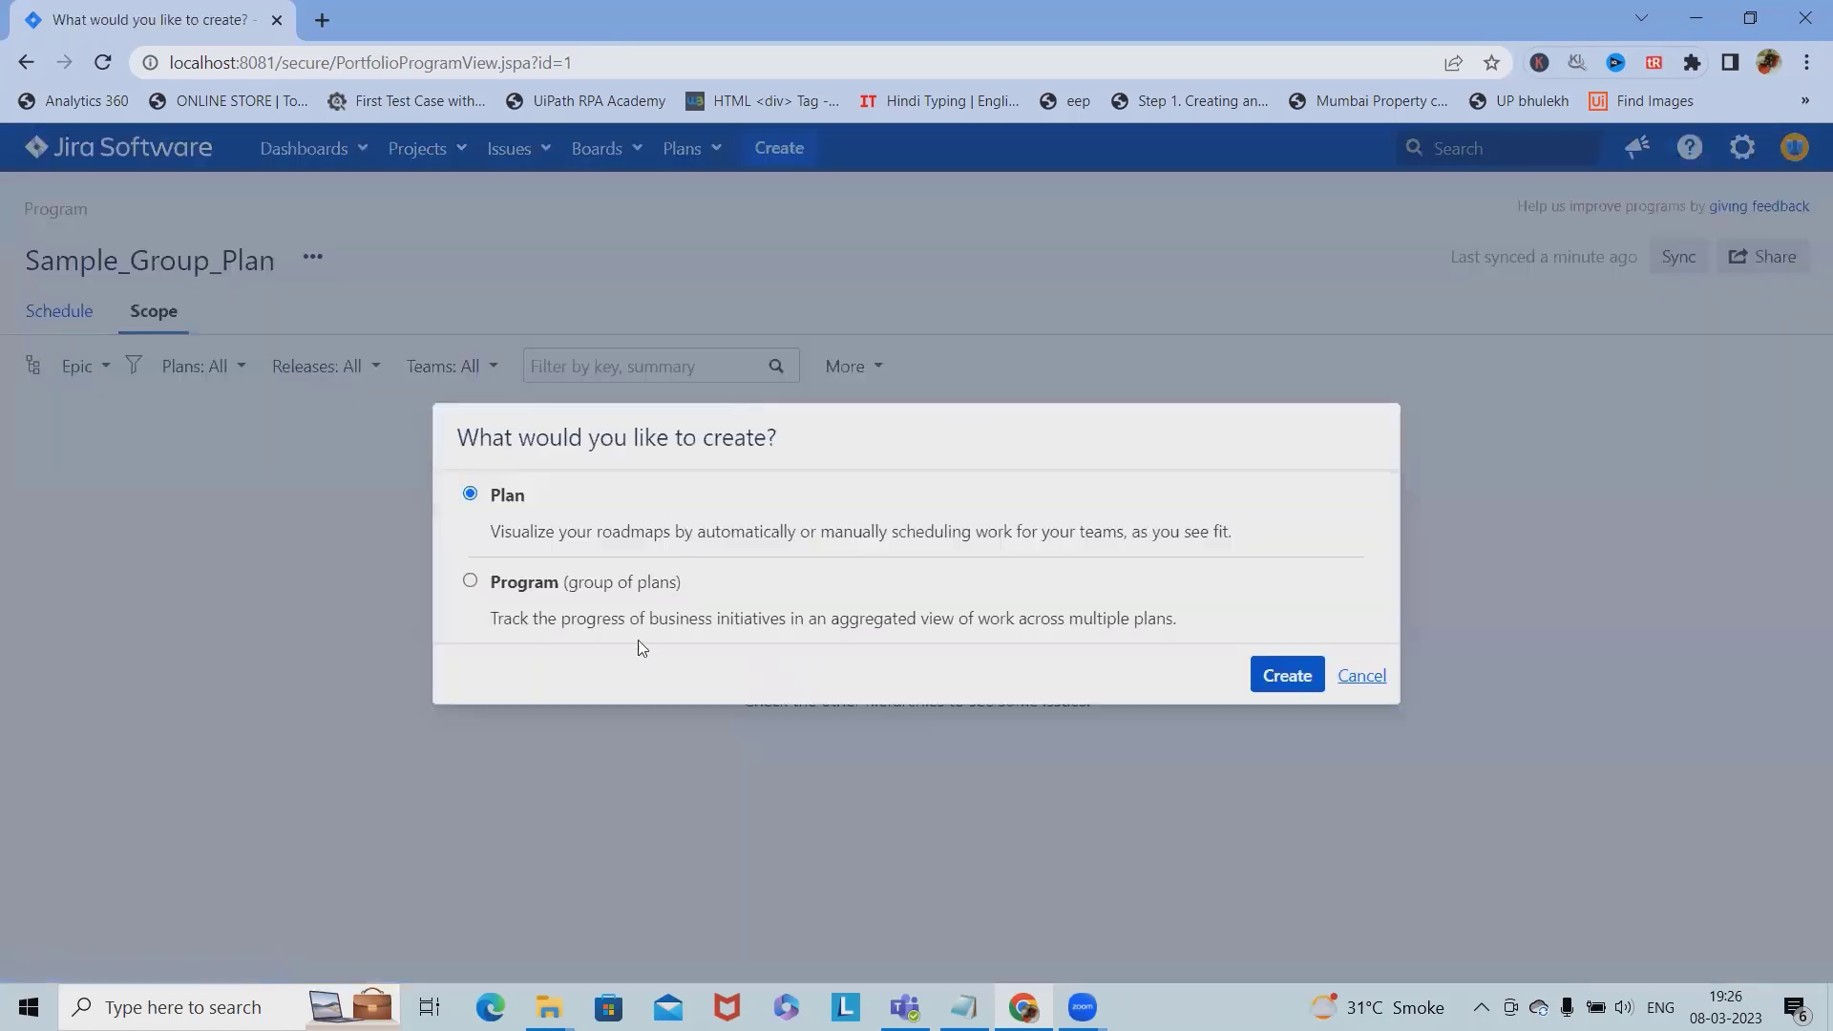
left_click(1260, 678)
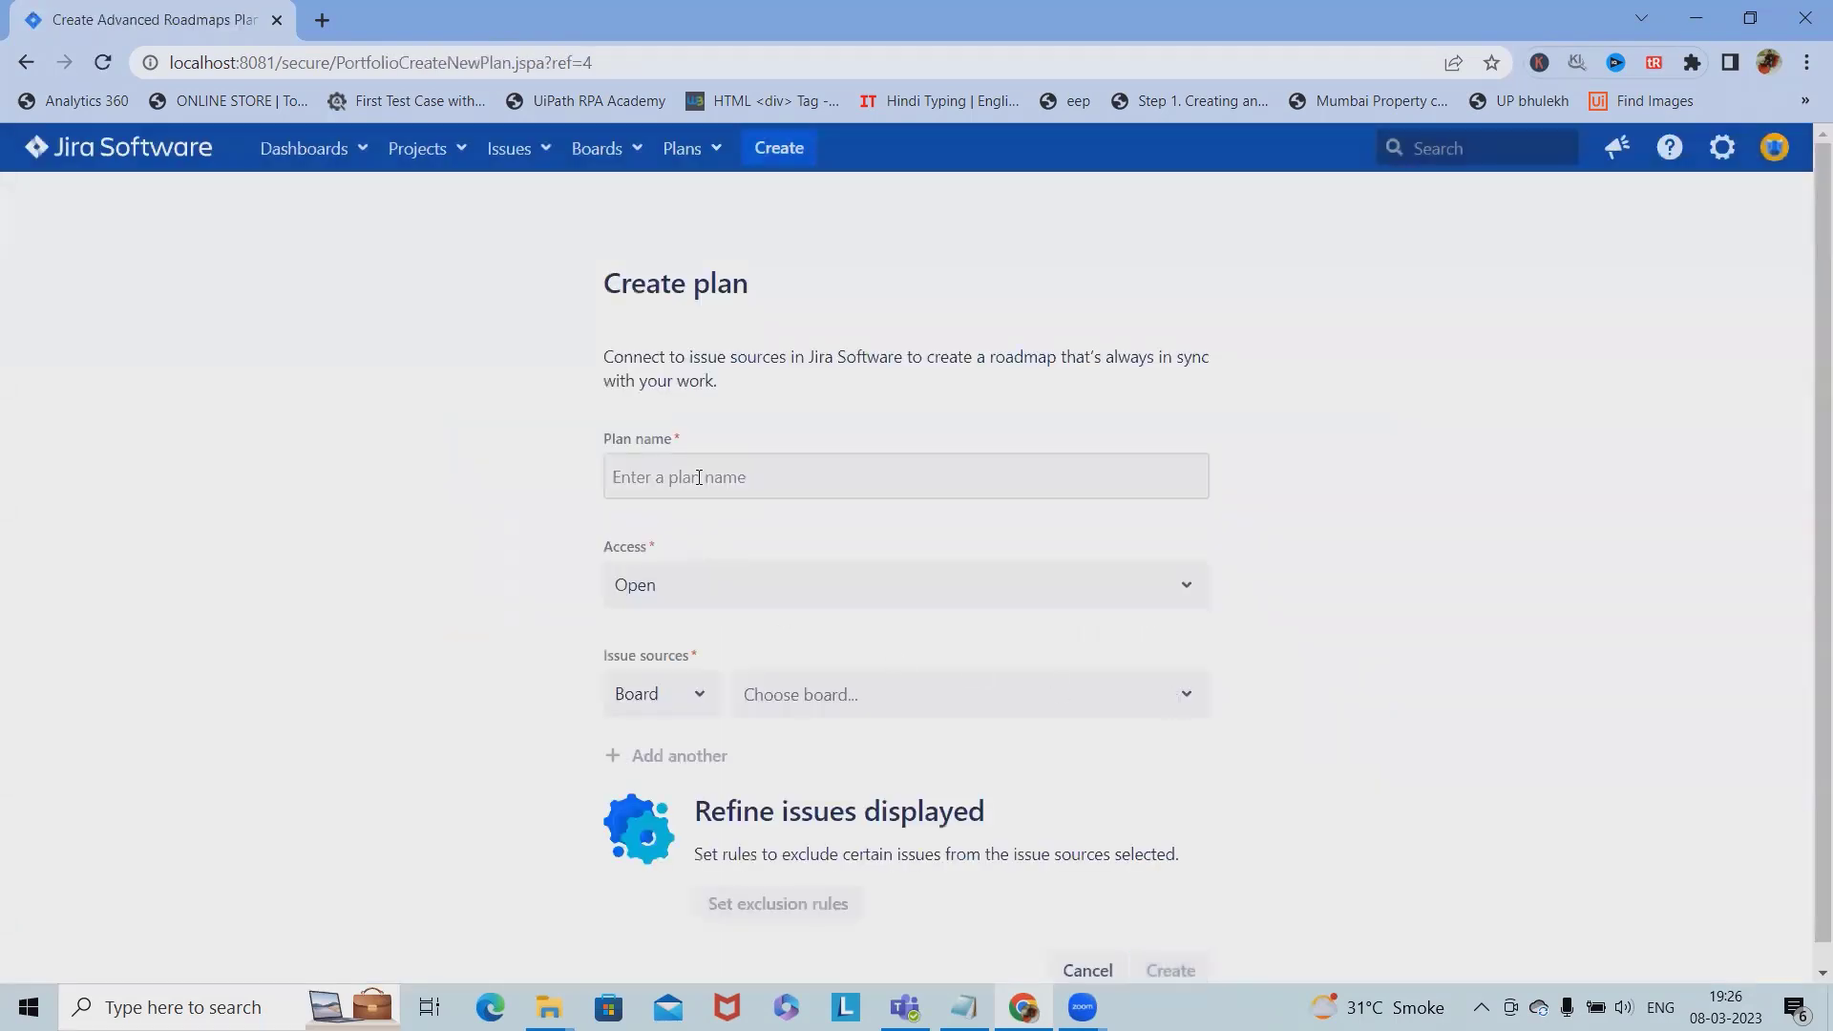
left_click(701, 476)
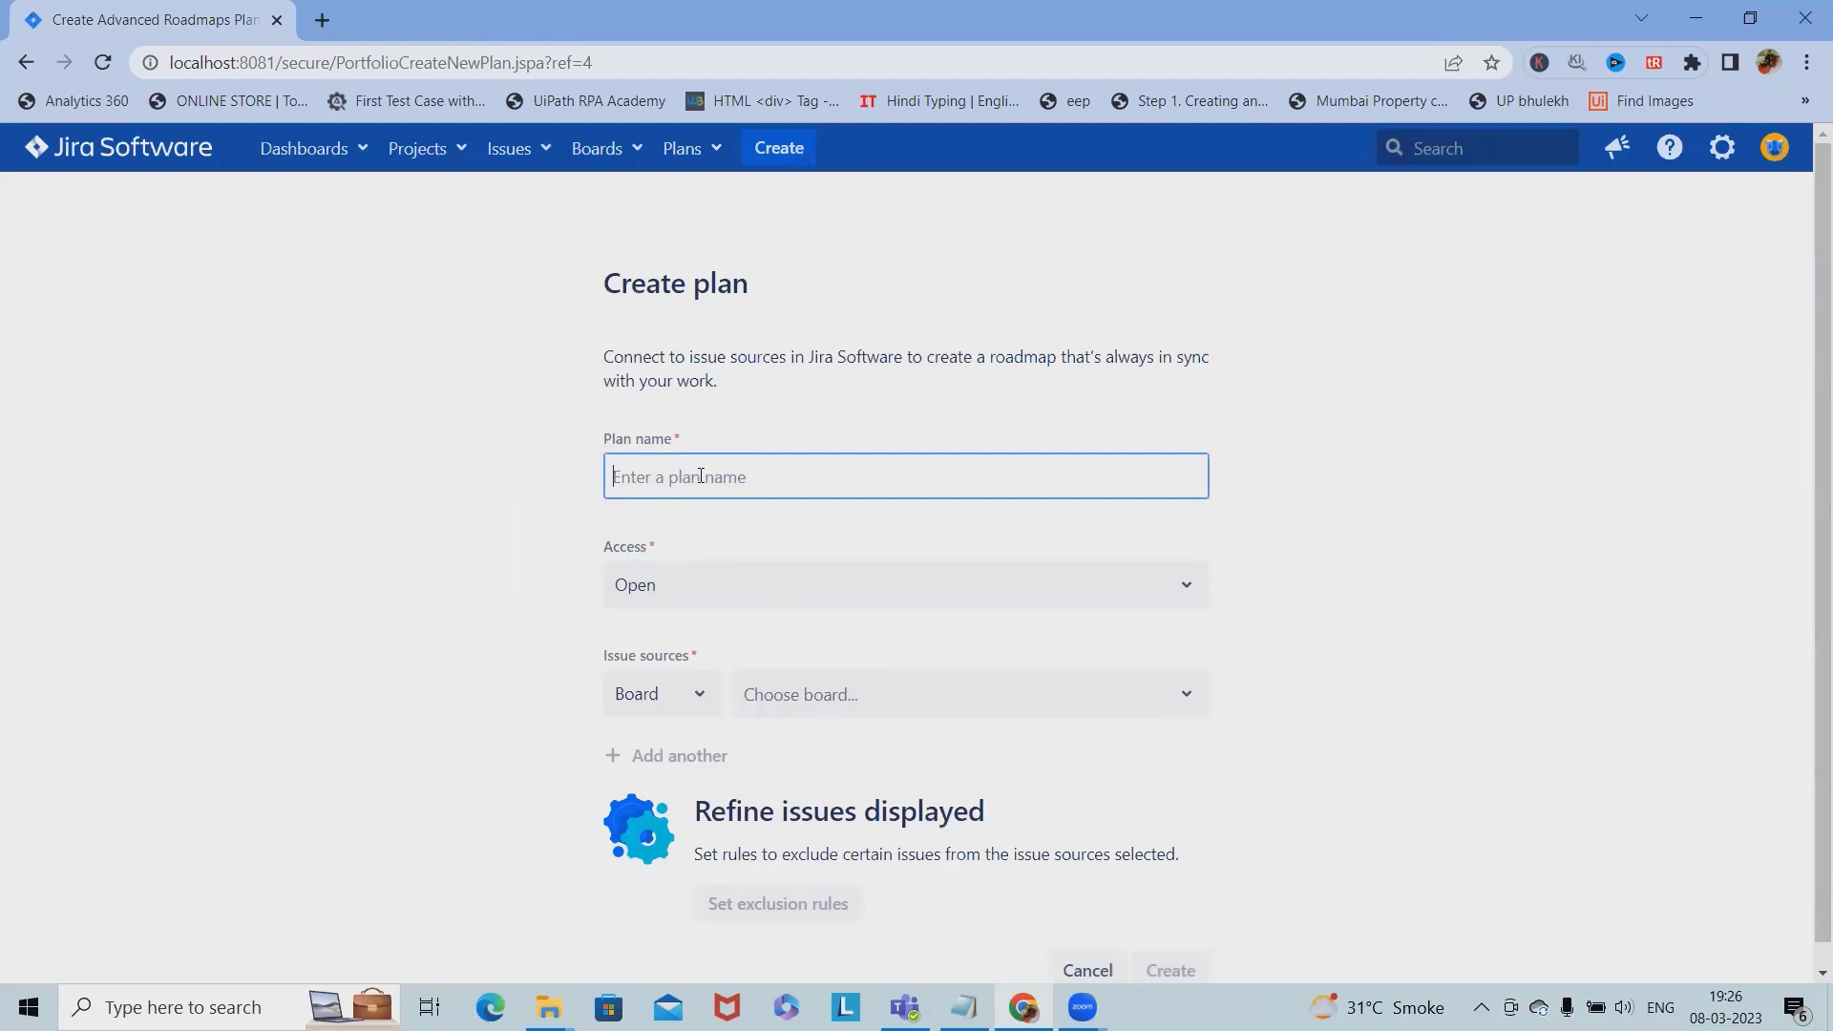
type("Sa")
key("BackSpace")
type("Sa")
Step: Keep plan access Open and set the issue source to Project Scrum_Project
left_click(871, 591)
left_click(1313, 645)
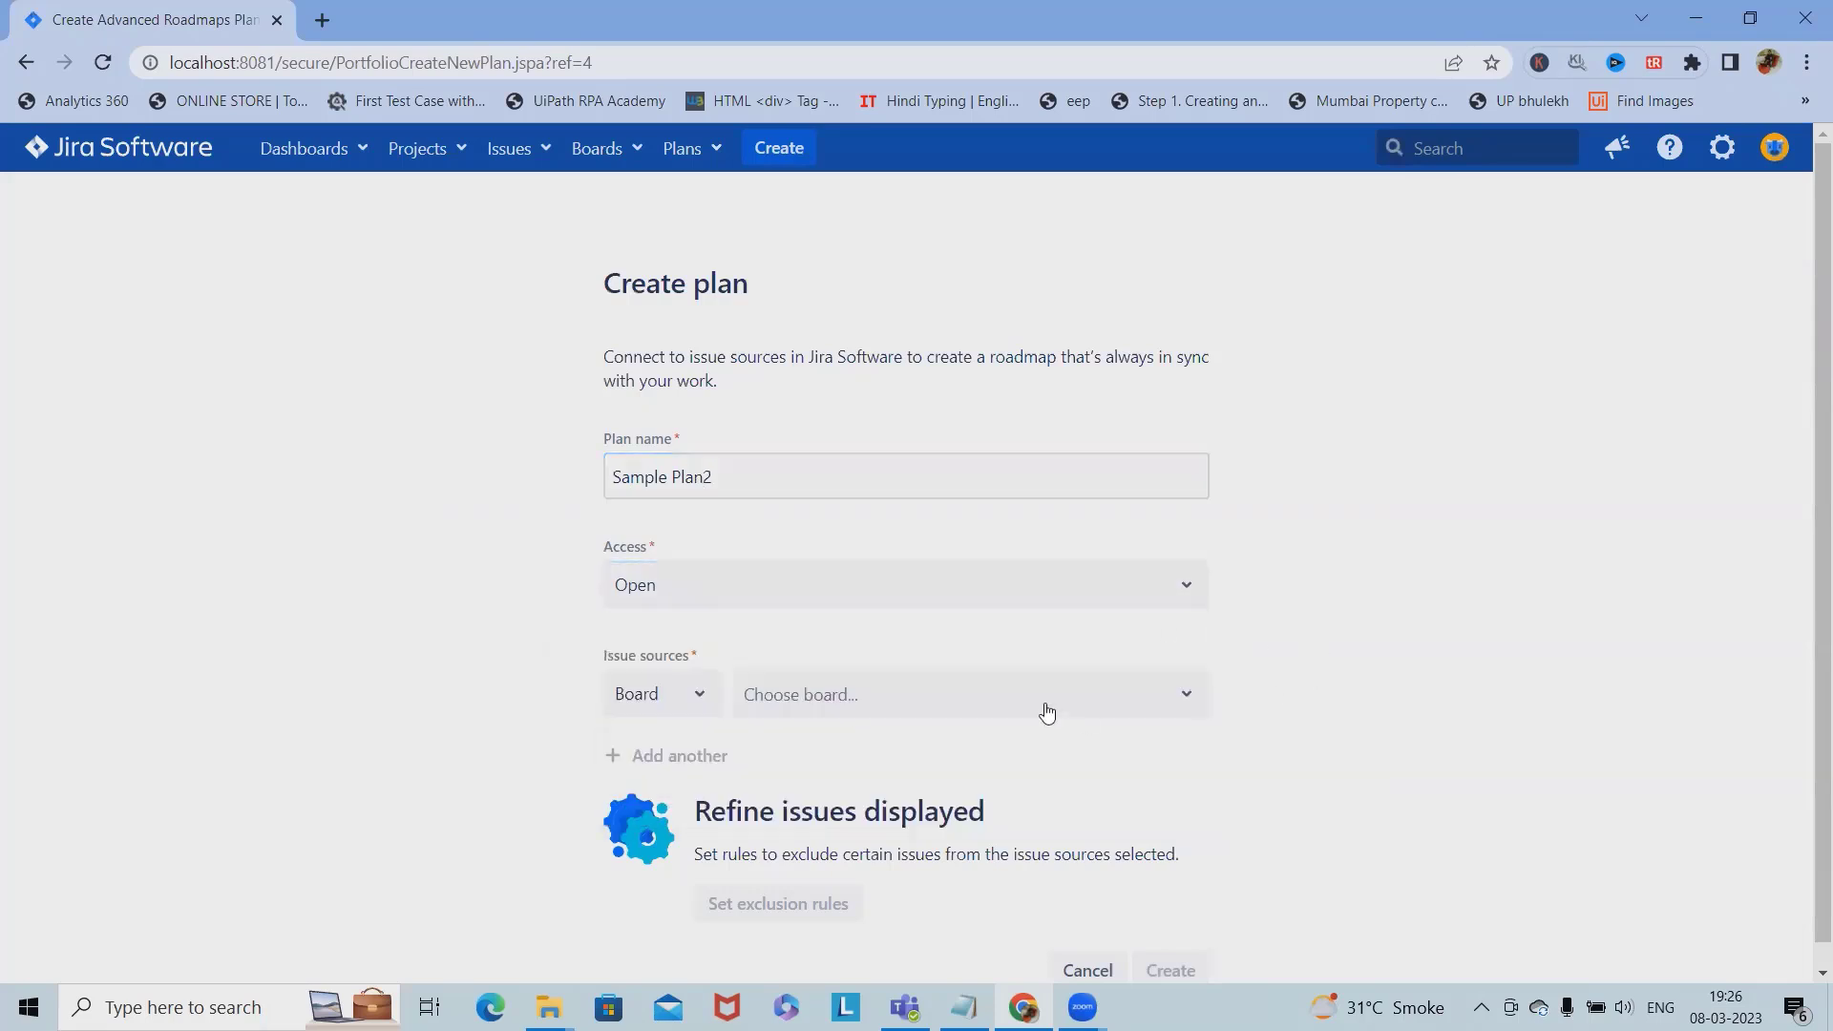
scroll(955, 716, "down", 1)
left_click(694, 676)
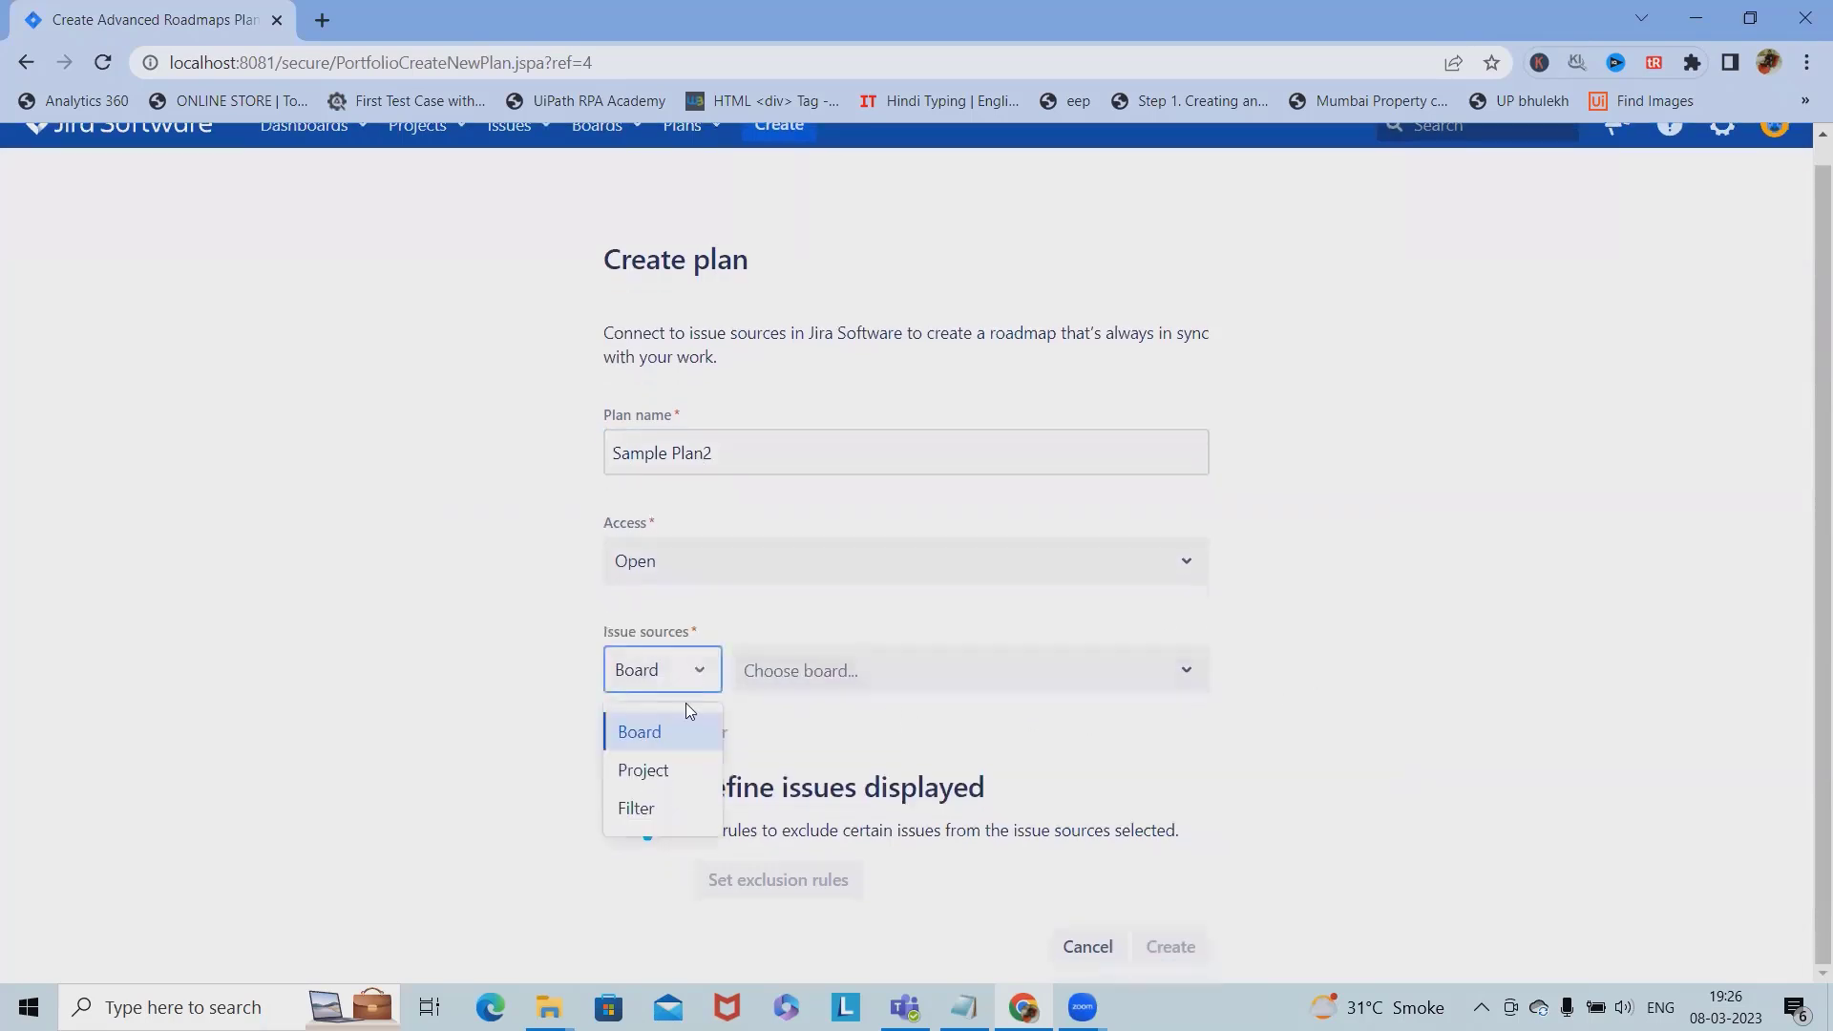
left_click(669, 772)
left_click(1073, 682)
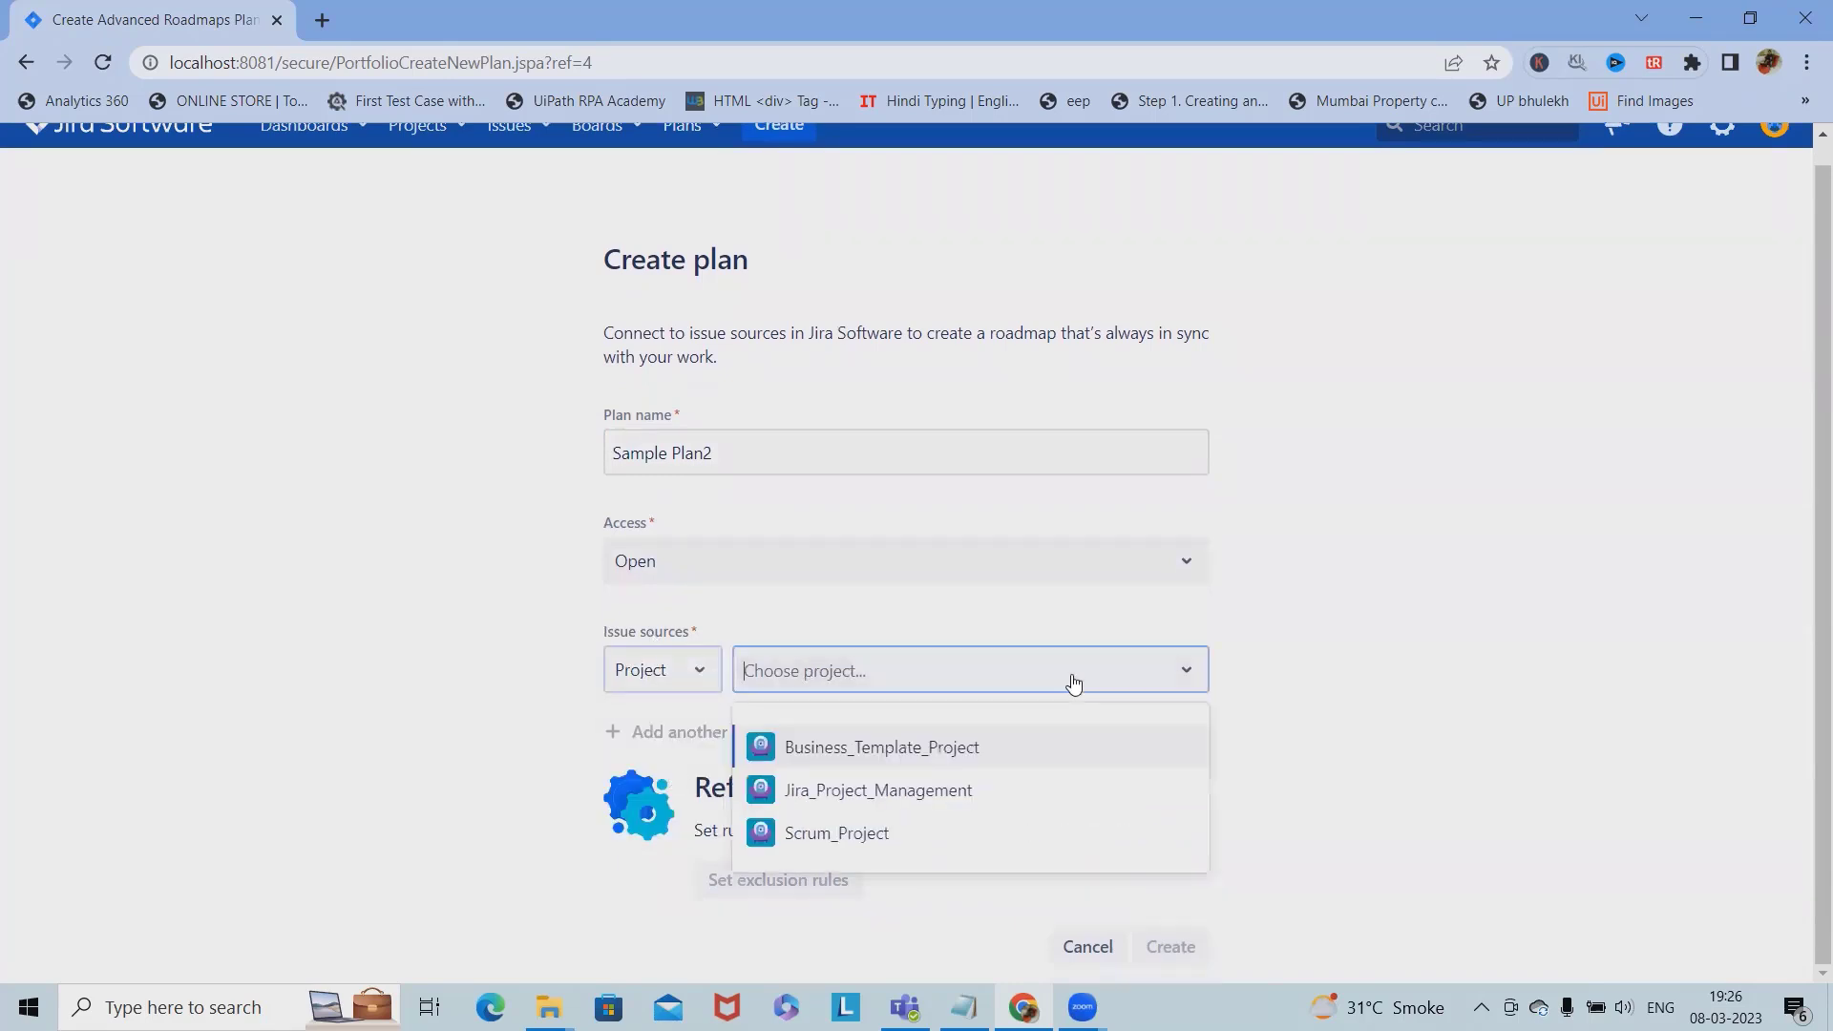
left_click(902, 834)
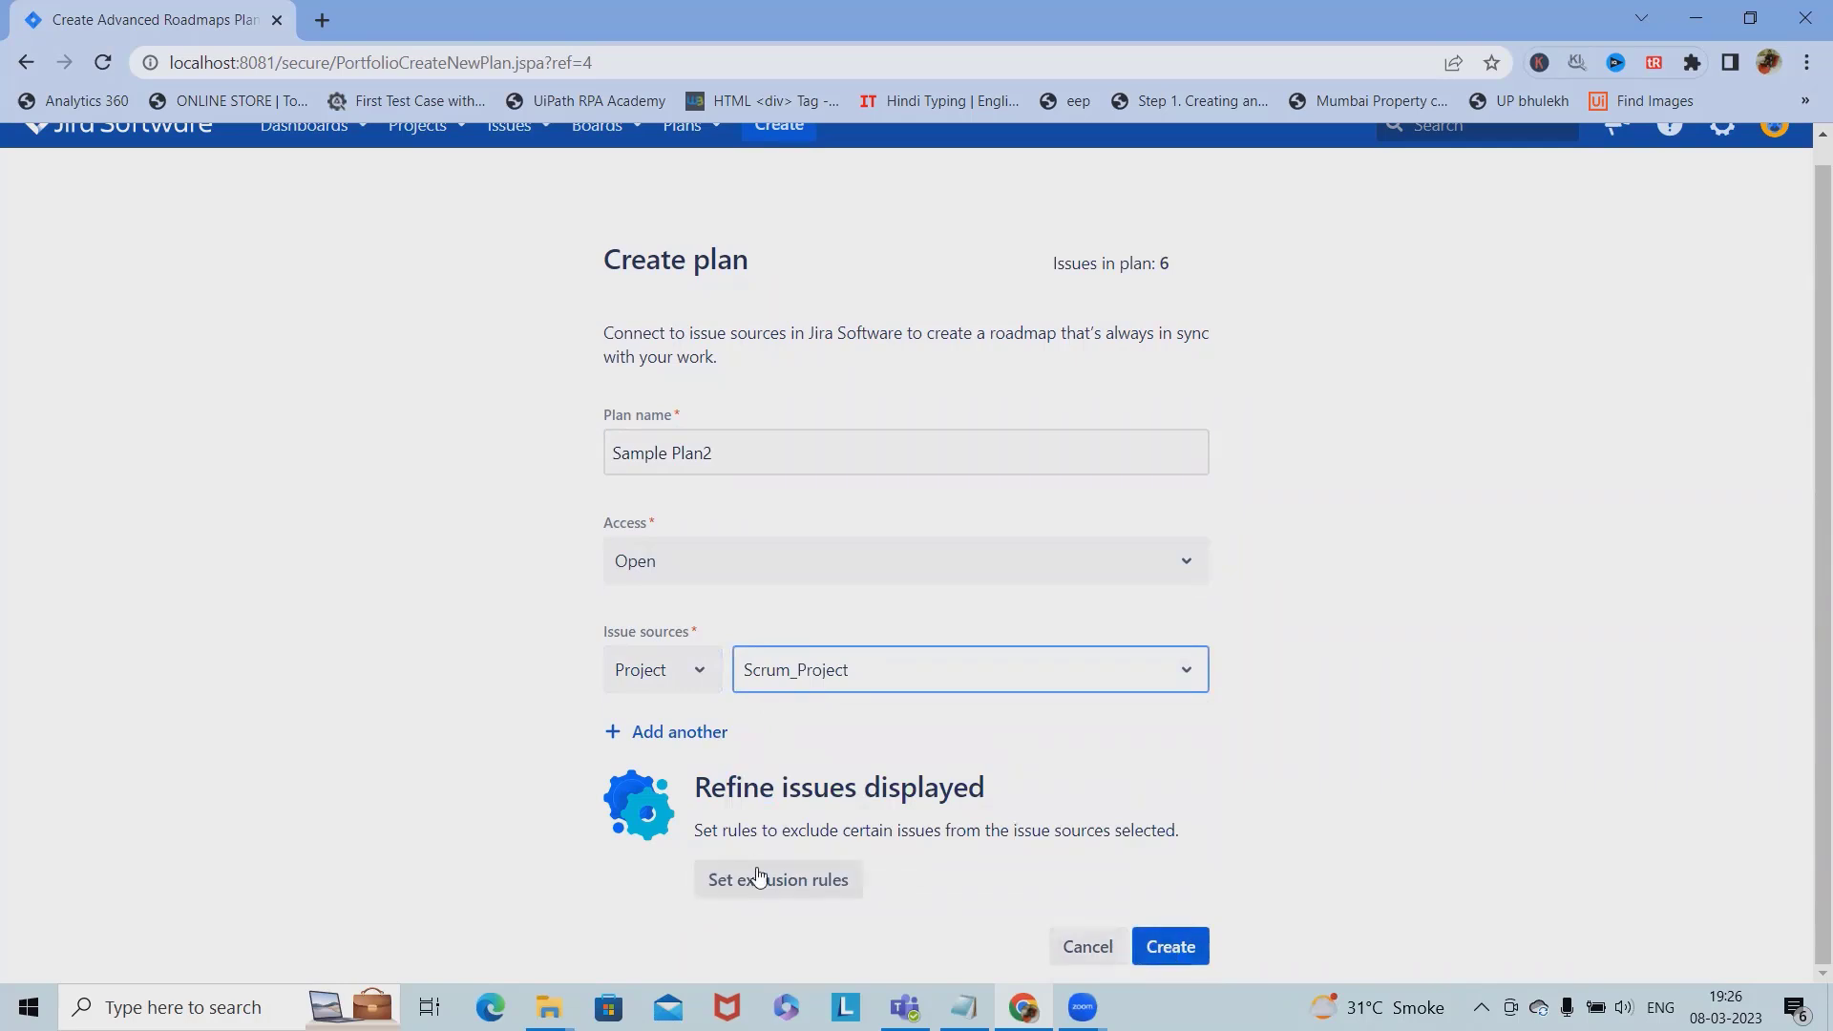
Step: Create Sample Plan2 and expand its four parentless stories, SCRUM-1 to SCRUM-4
left_click(1165, 953)
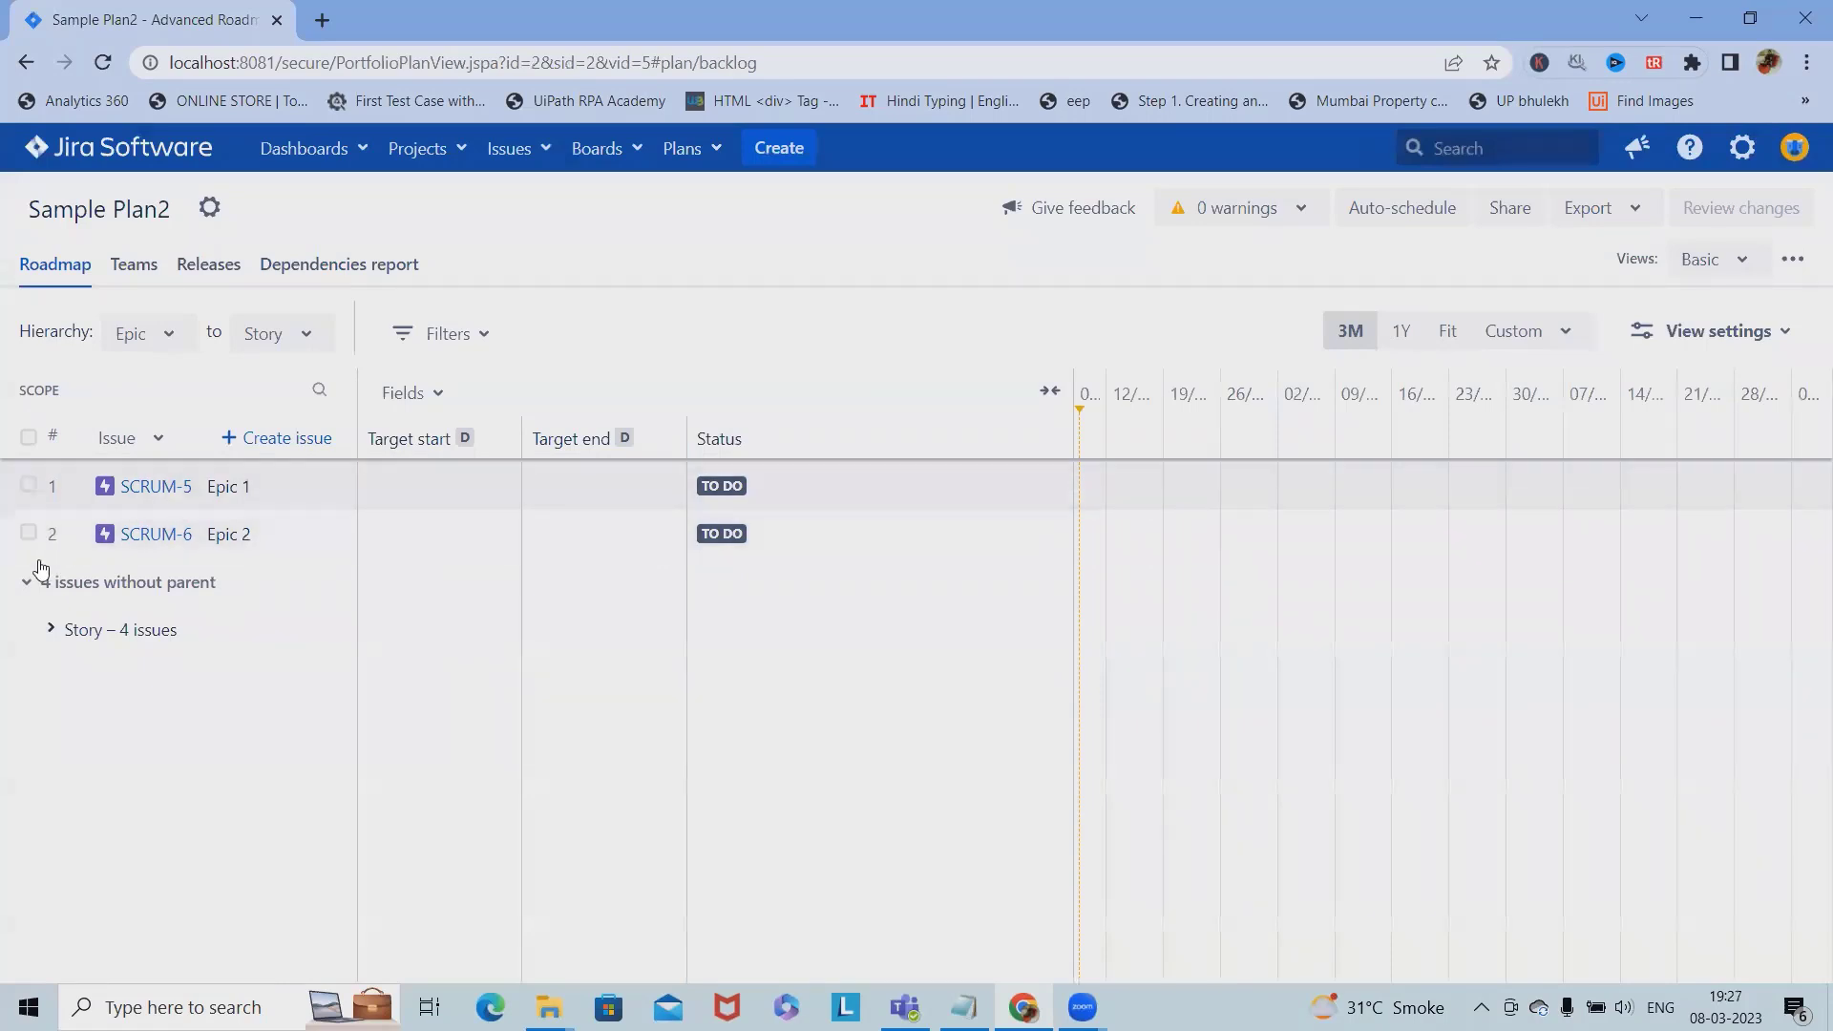
left_click(15, 584)
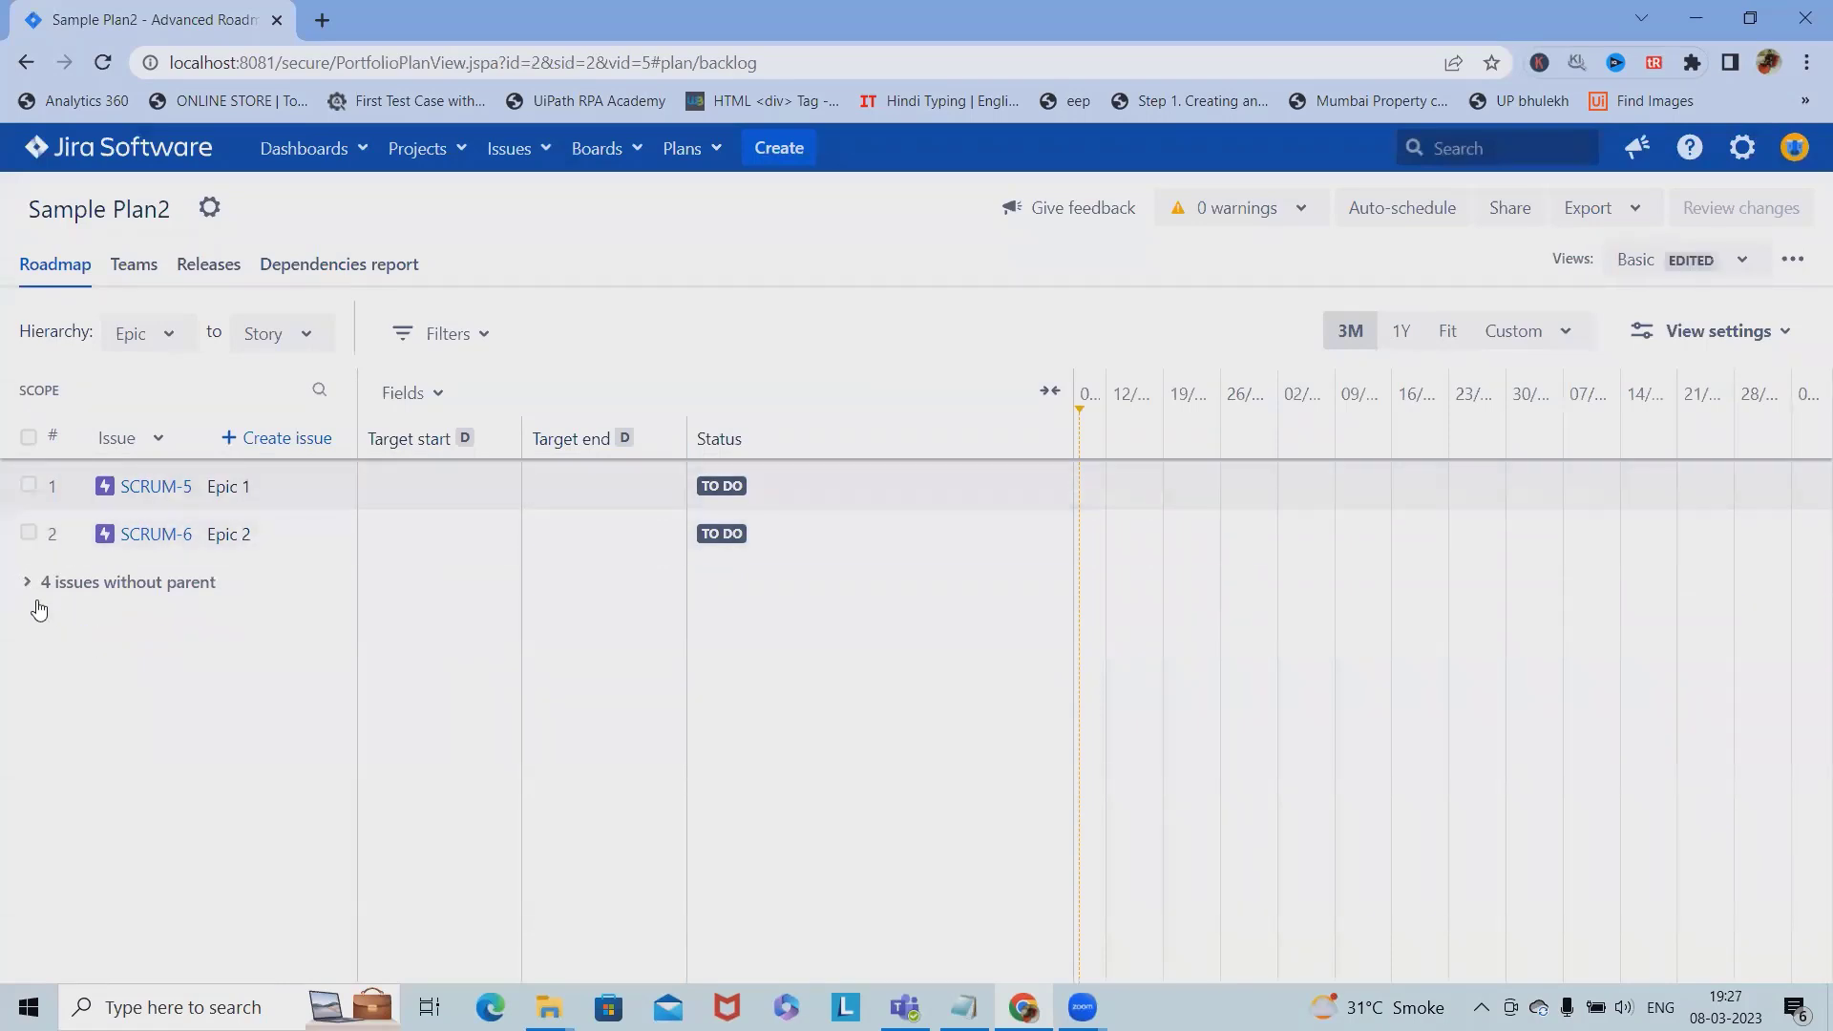
left_click(26, 583)
left_click(52, 630)
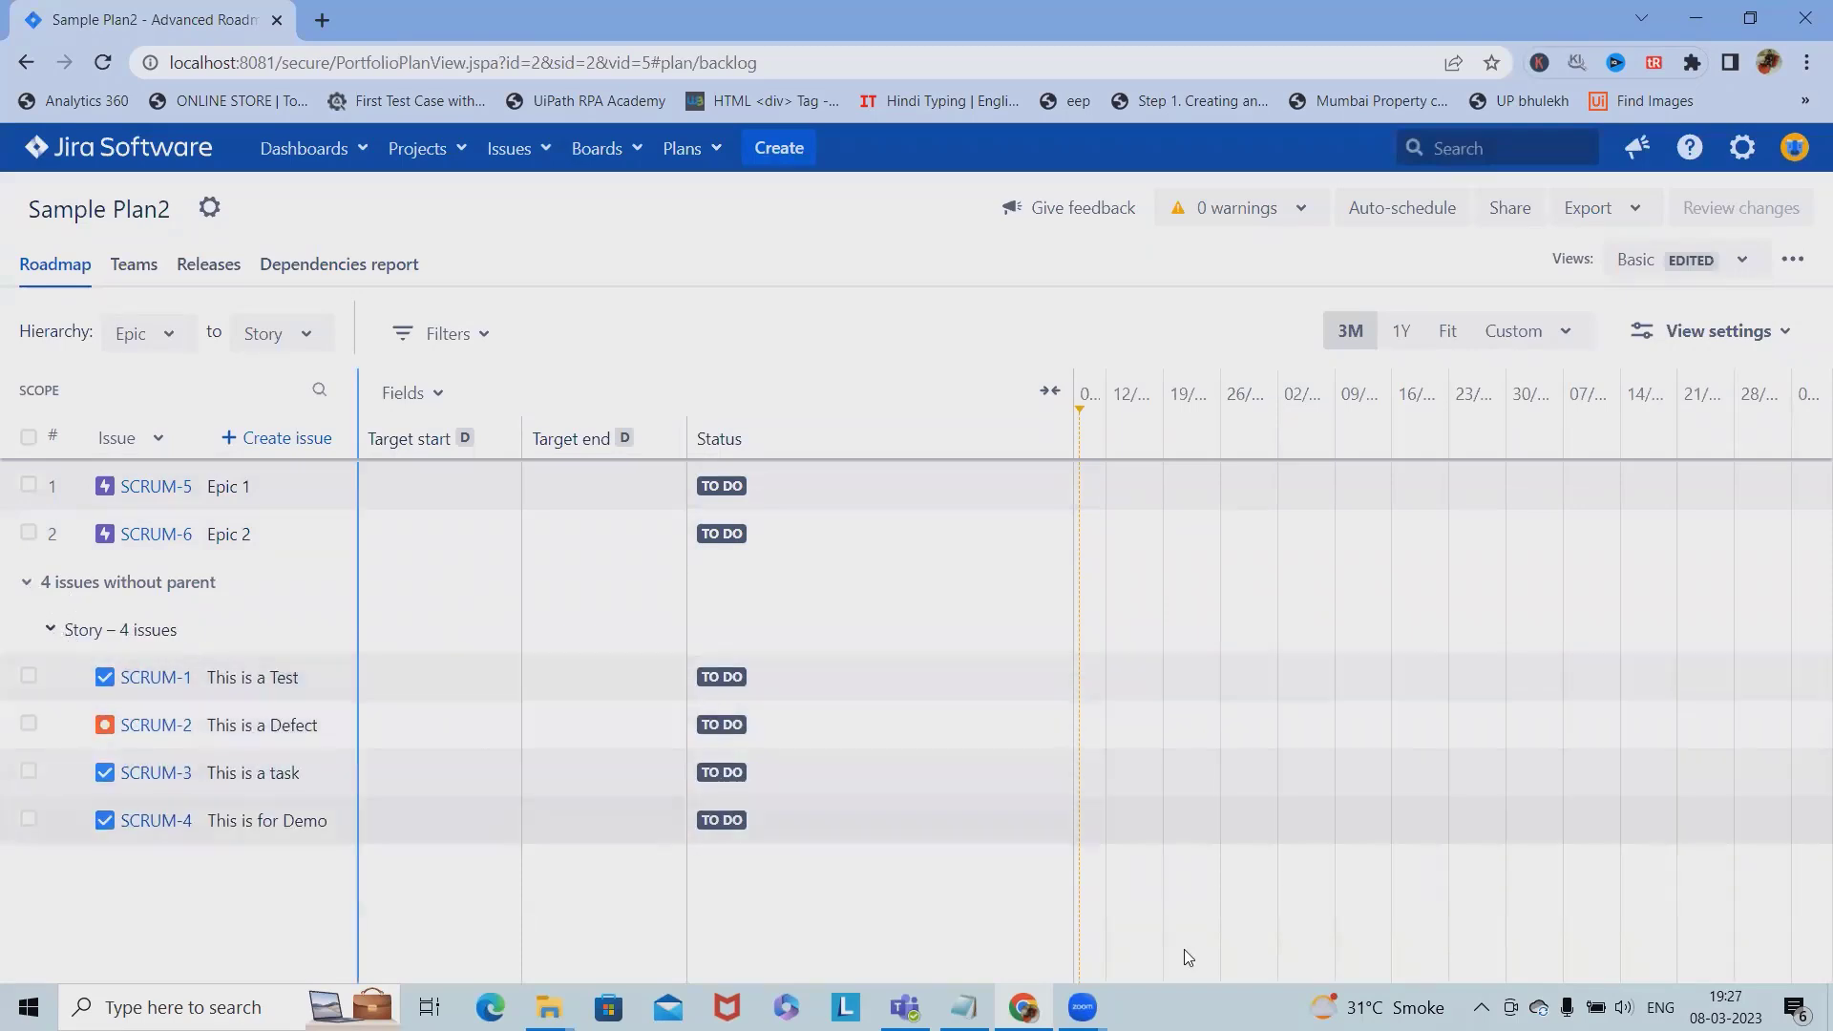
left_click(250, 437)
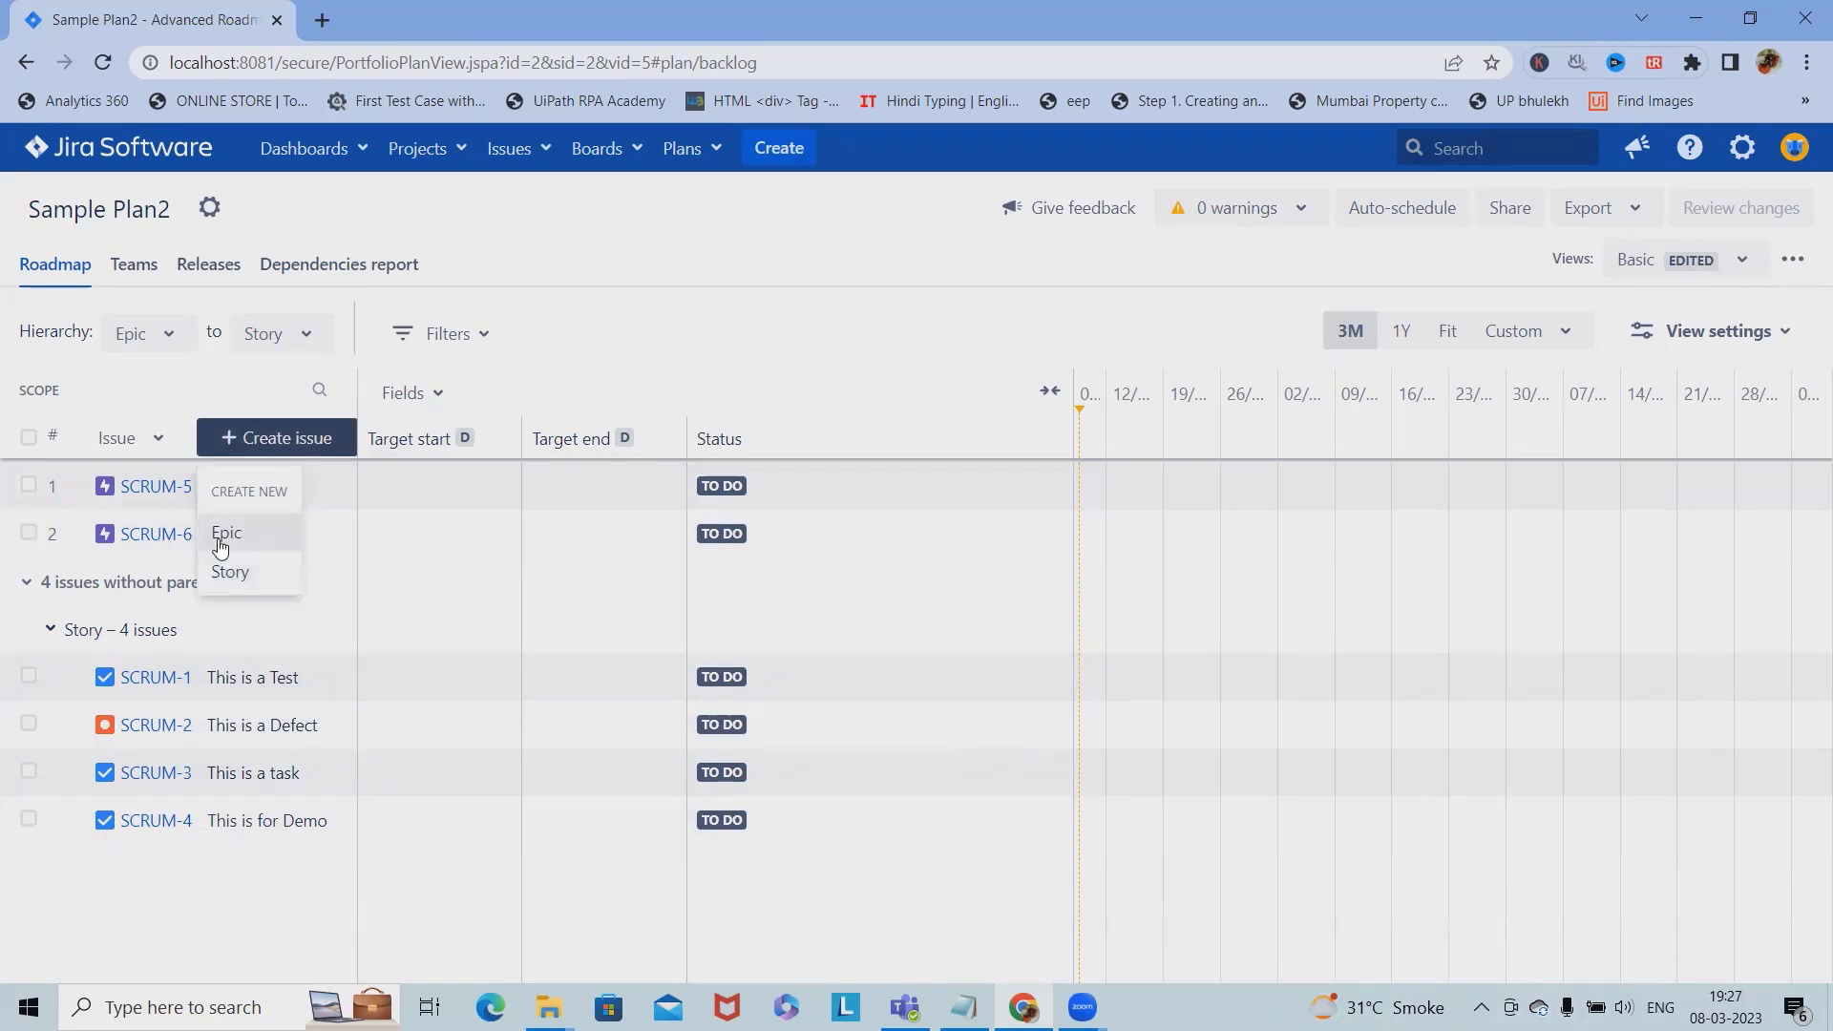
Step: Extend the plan hierarchy from Epic down to Sub-task
left_click(165, 340)
left_click(143, 399)
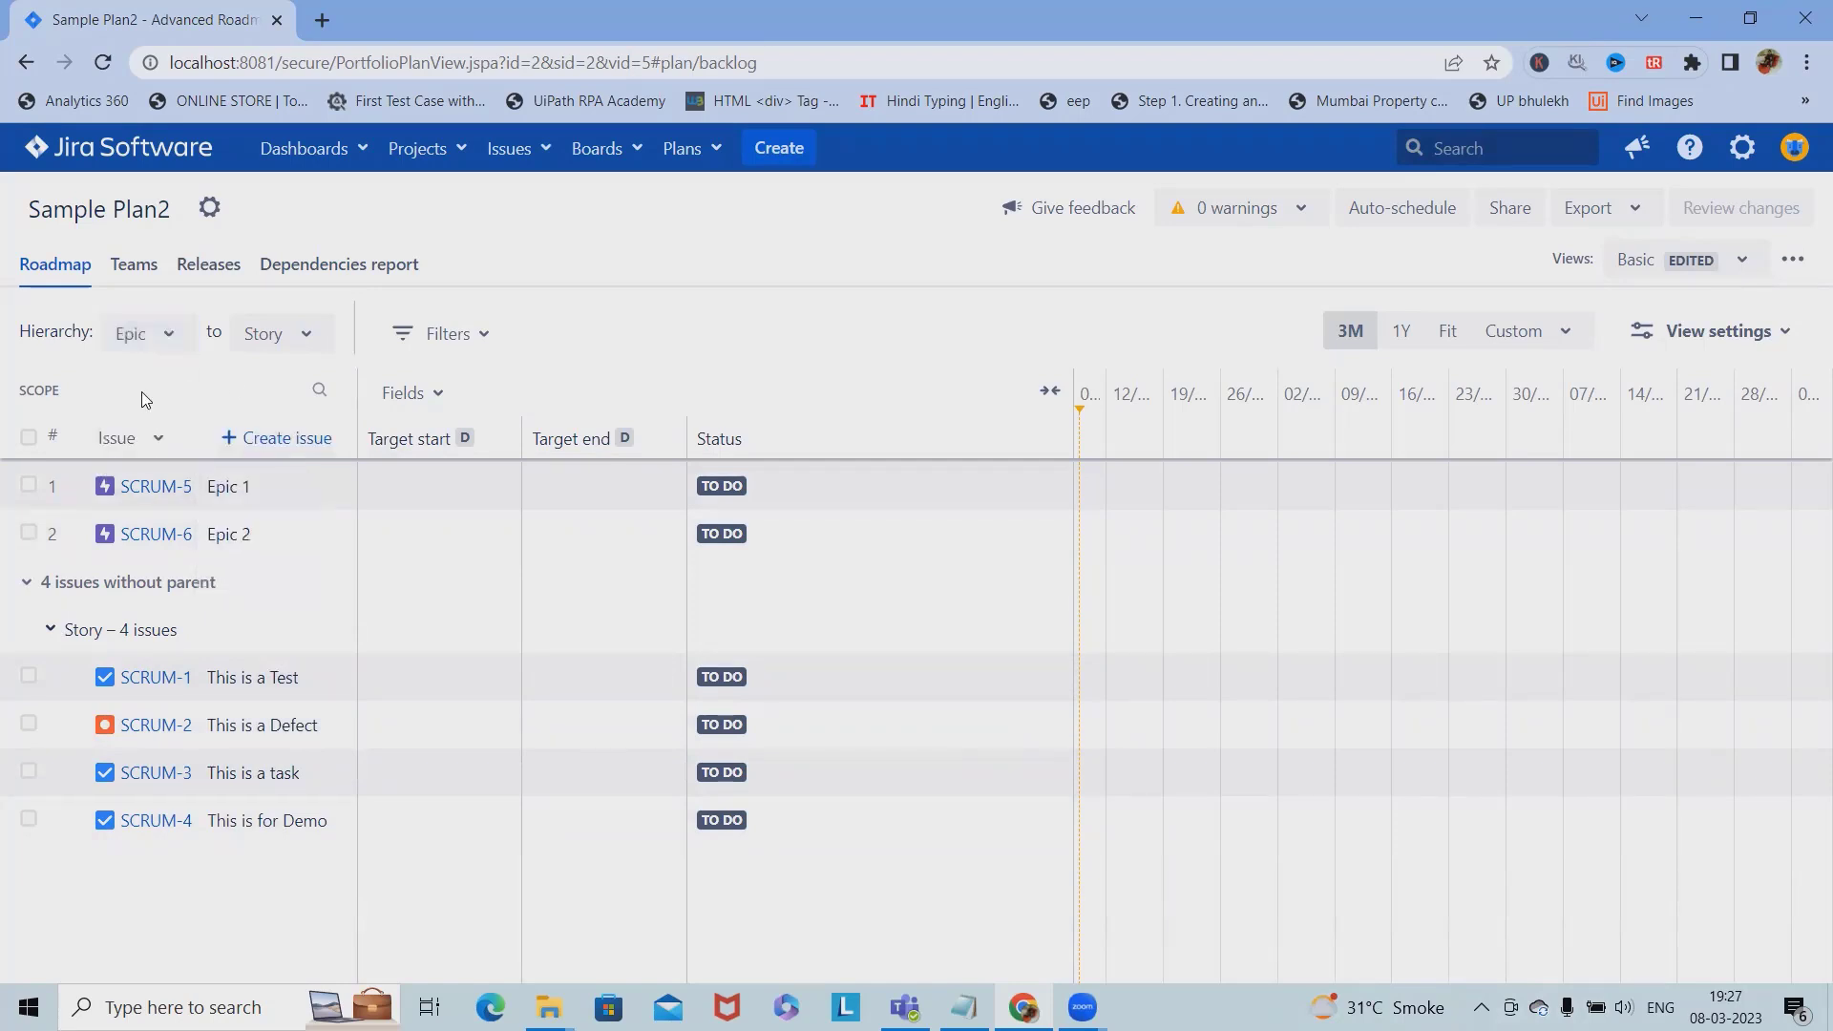
left_click(272, 336)
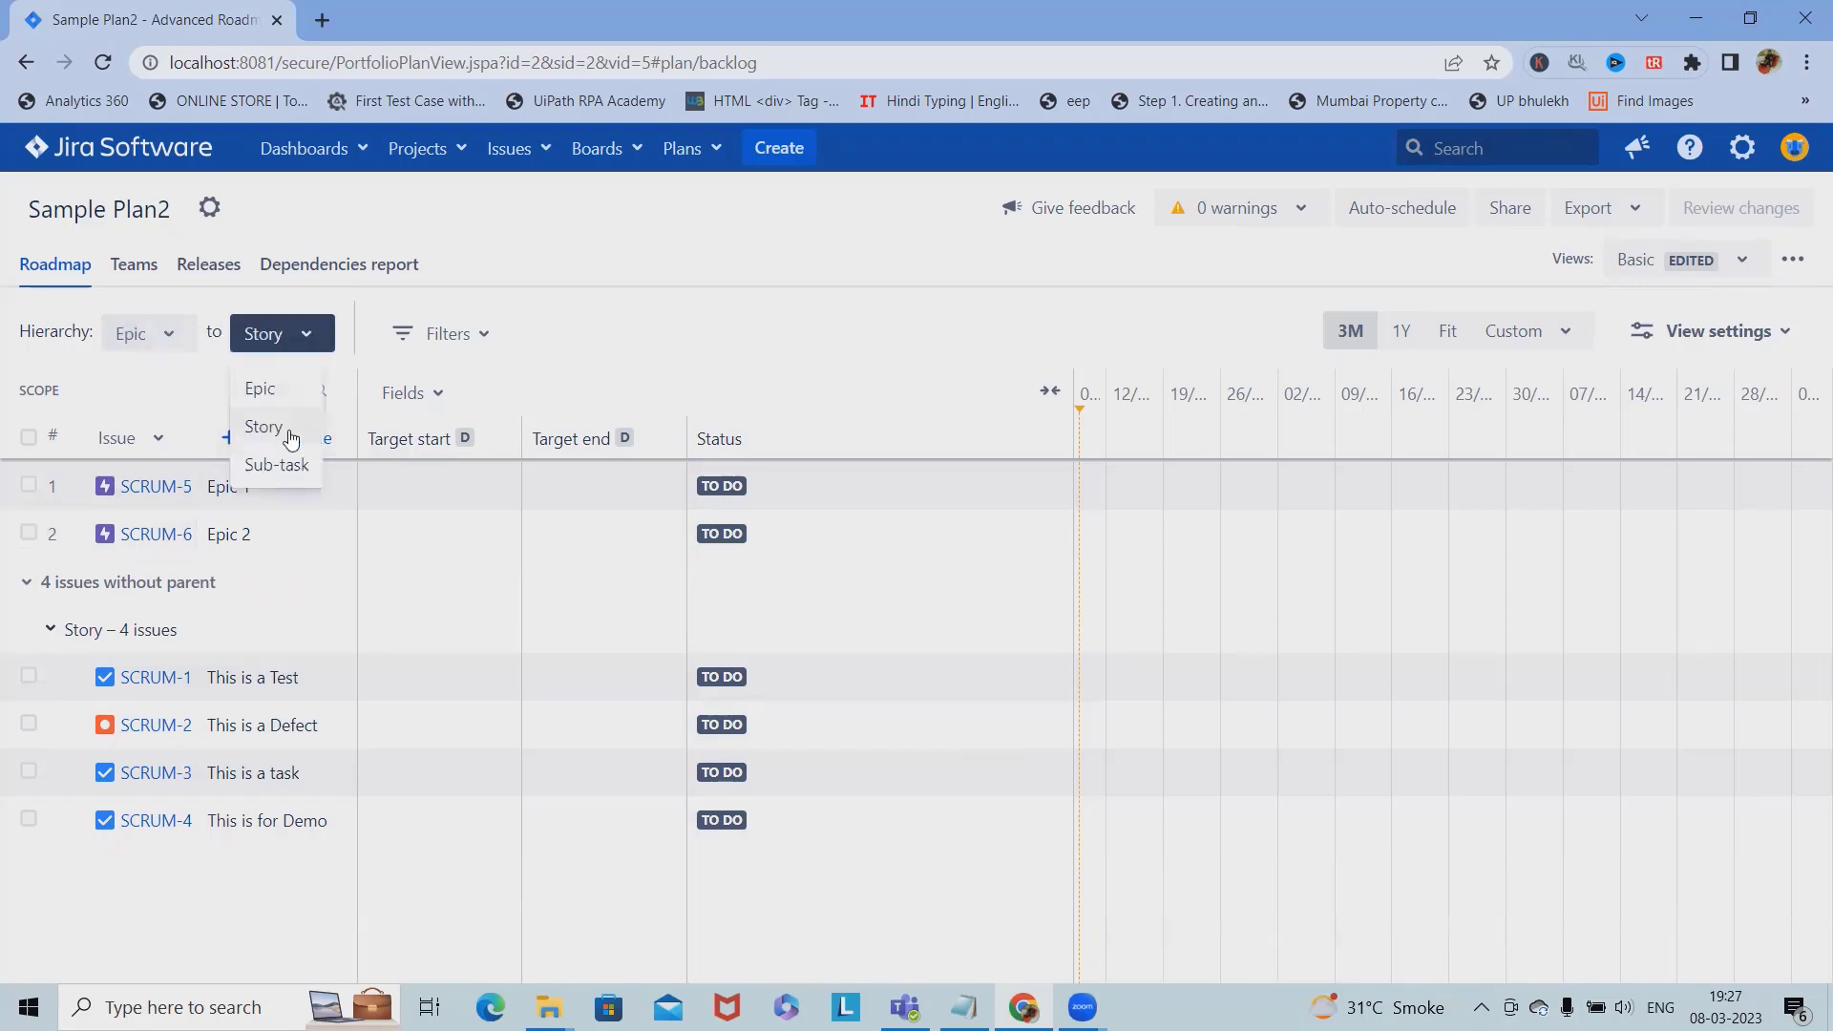
left_click(288, 478)
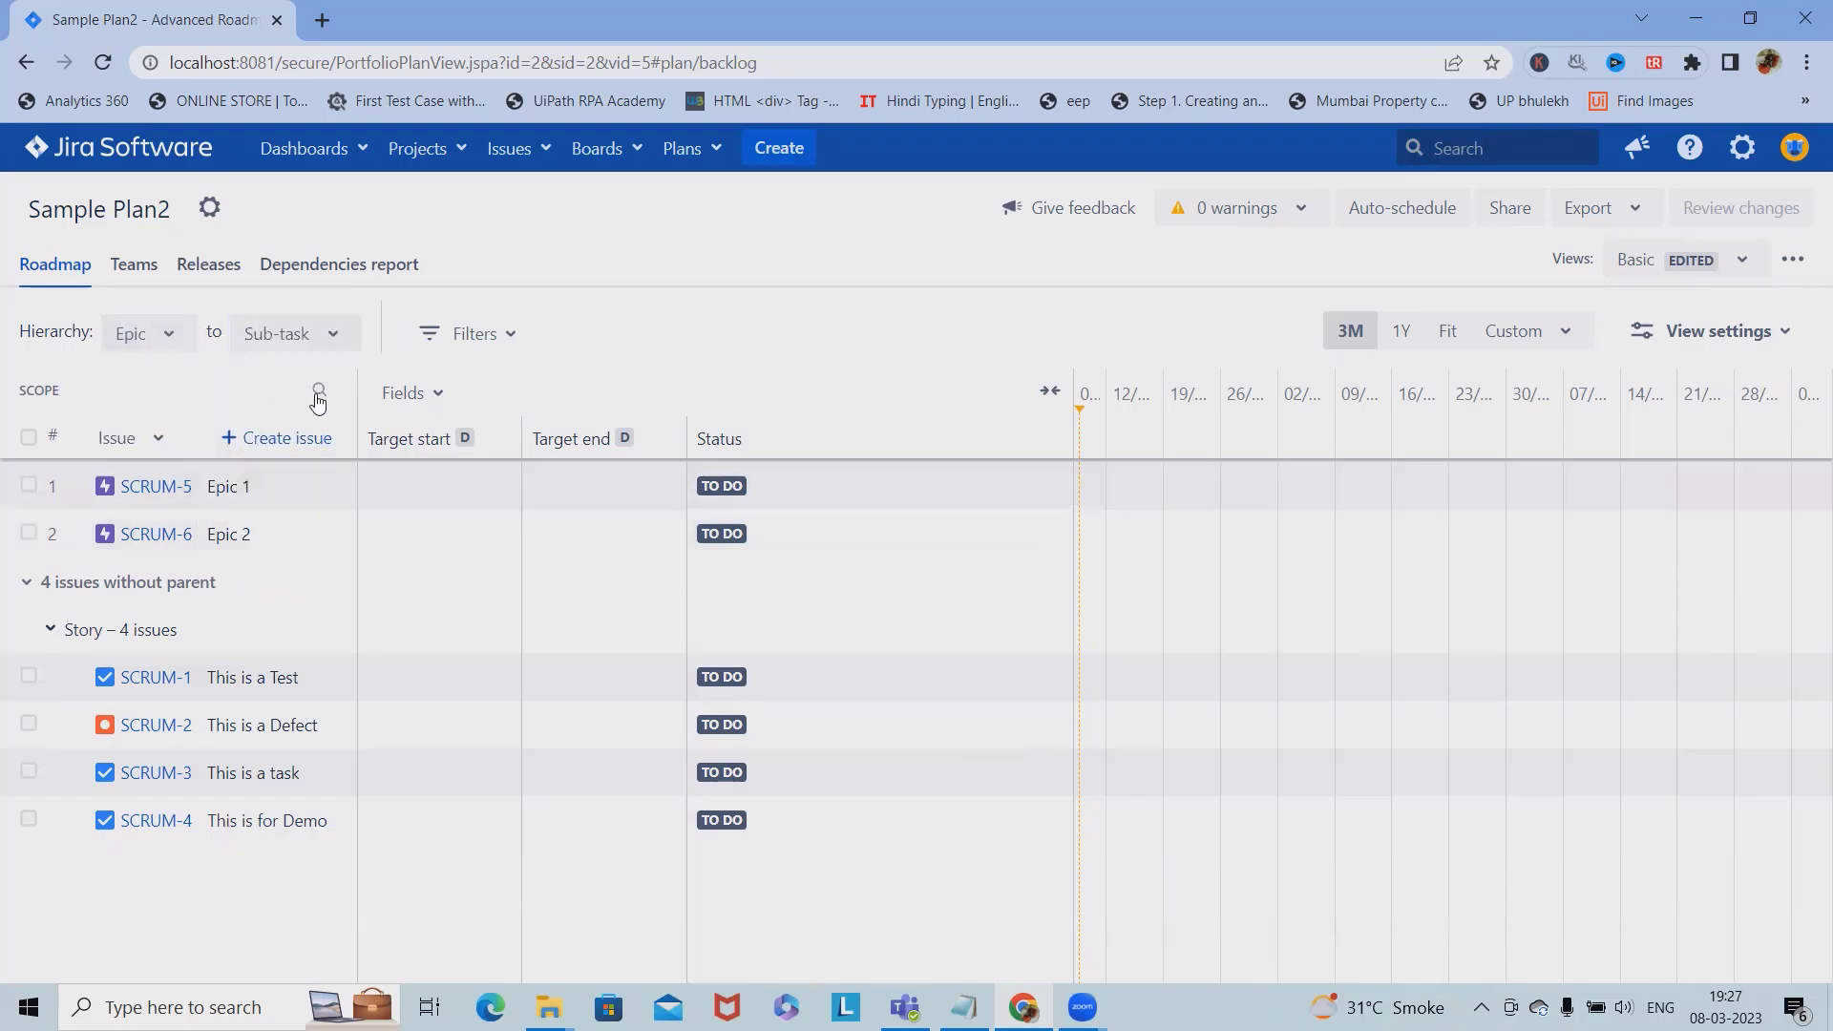
left_click(315, 338)
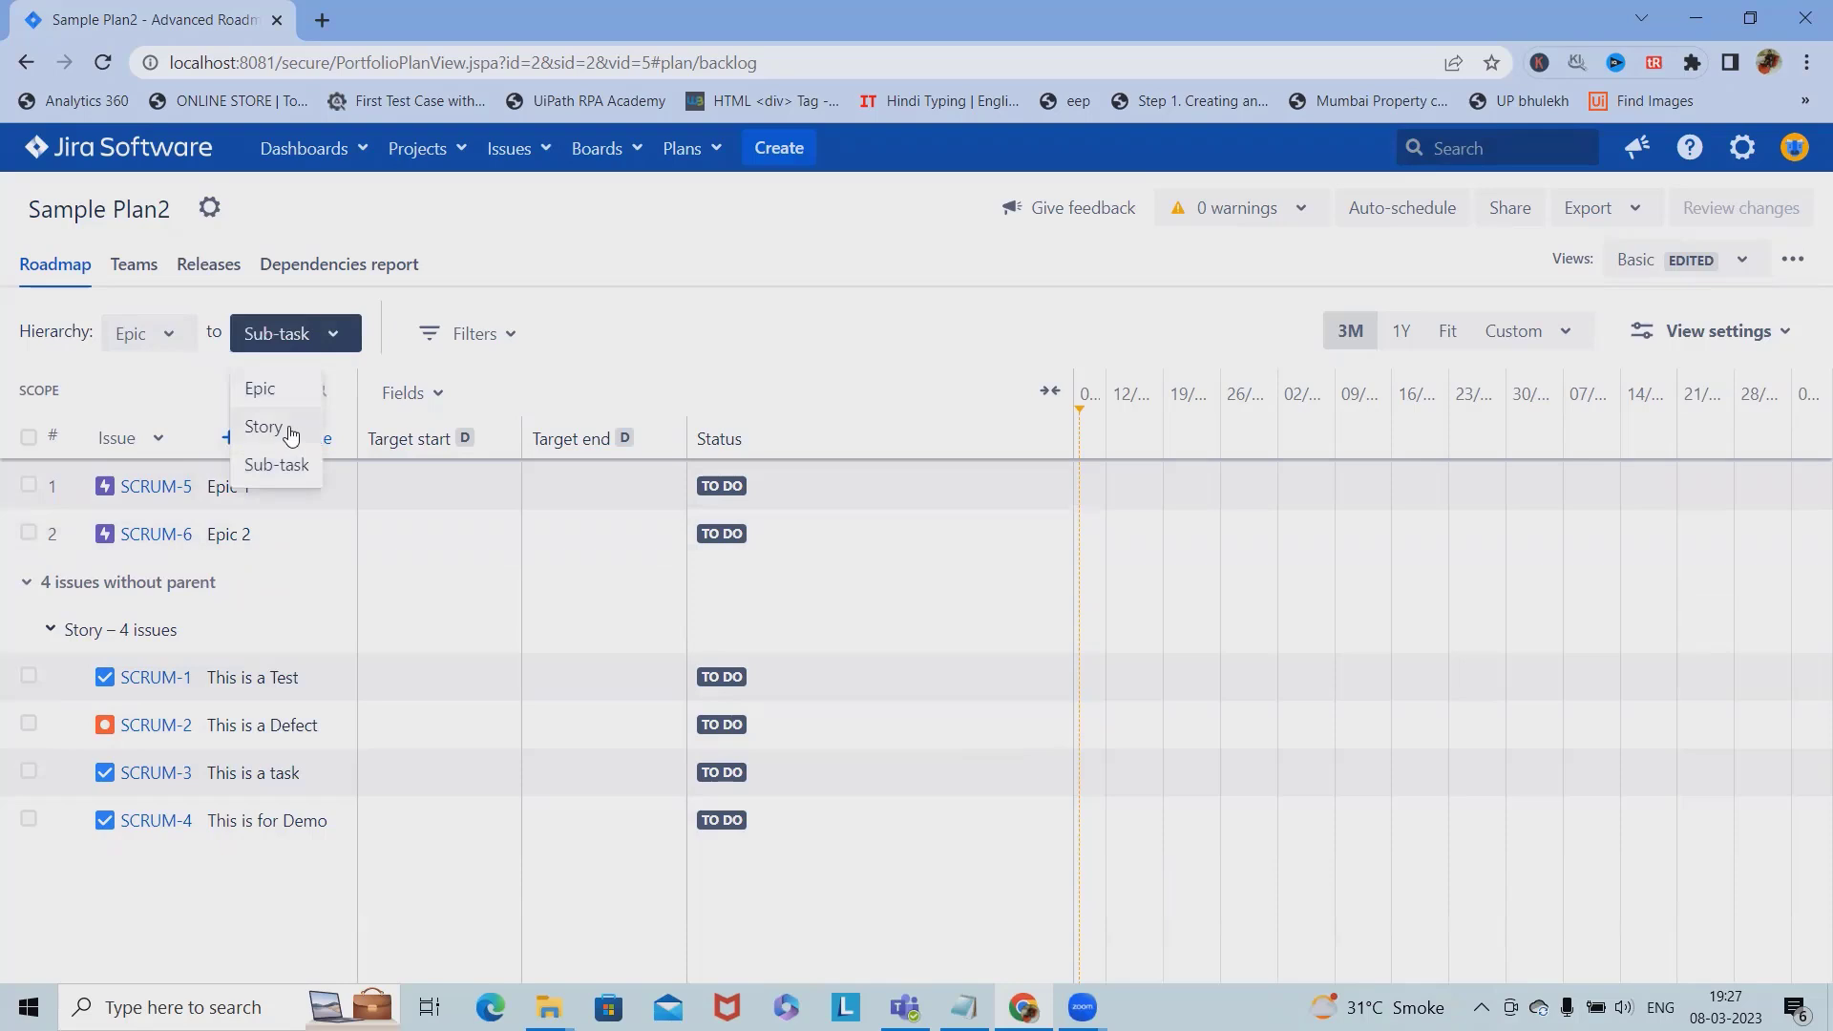
left_click(665, 325)
Step: Look through the roadmap filters and close them without changes
left_click(516, 338)
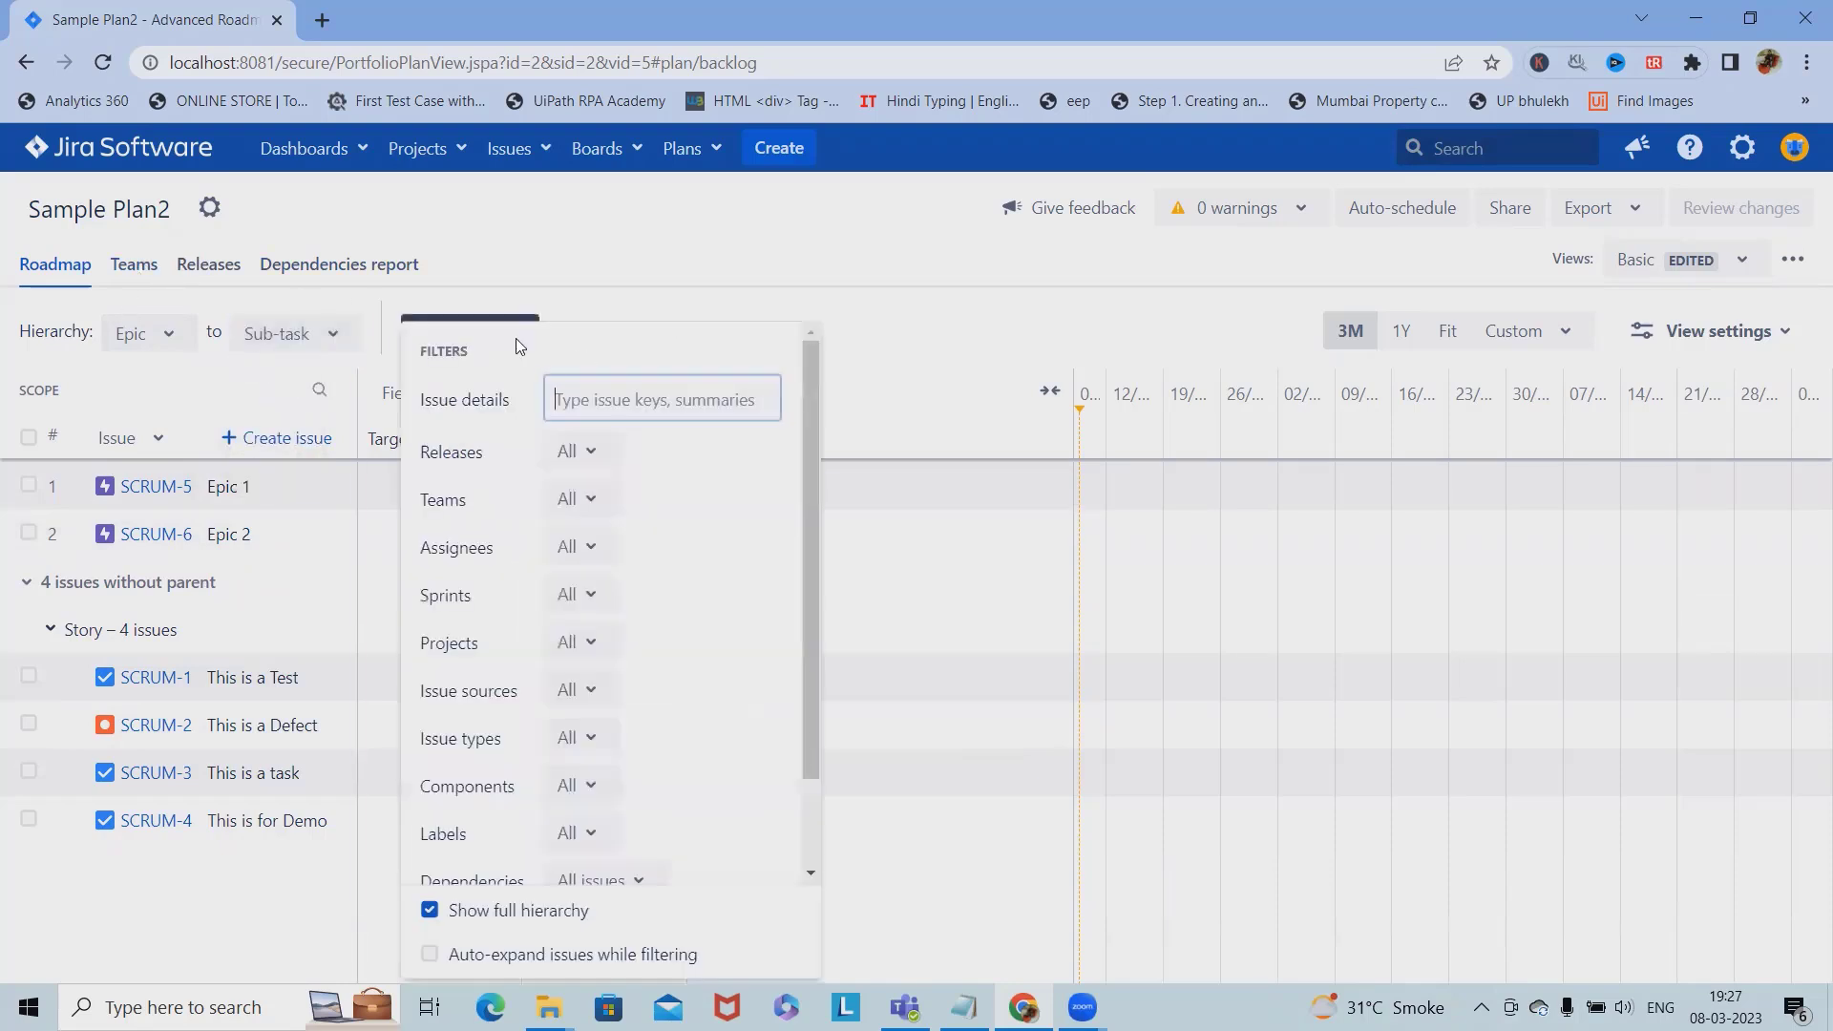
scroll(525, 479, "down", 2)
scroll(525, 479, "up", 2)
scroll(489, 582, "down", 2)
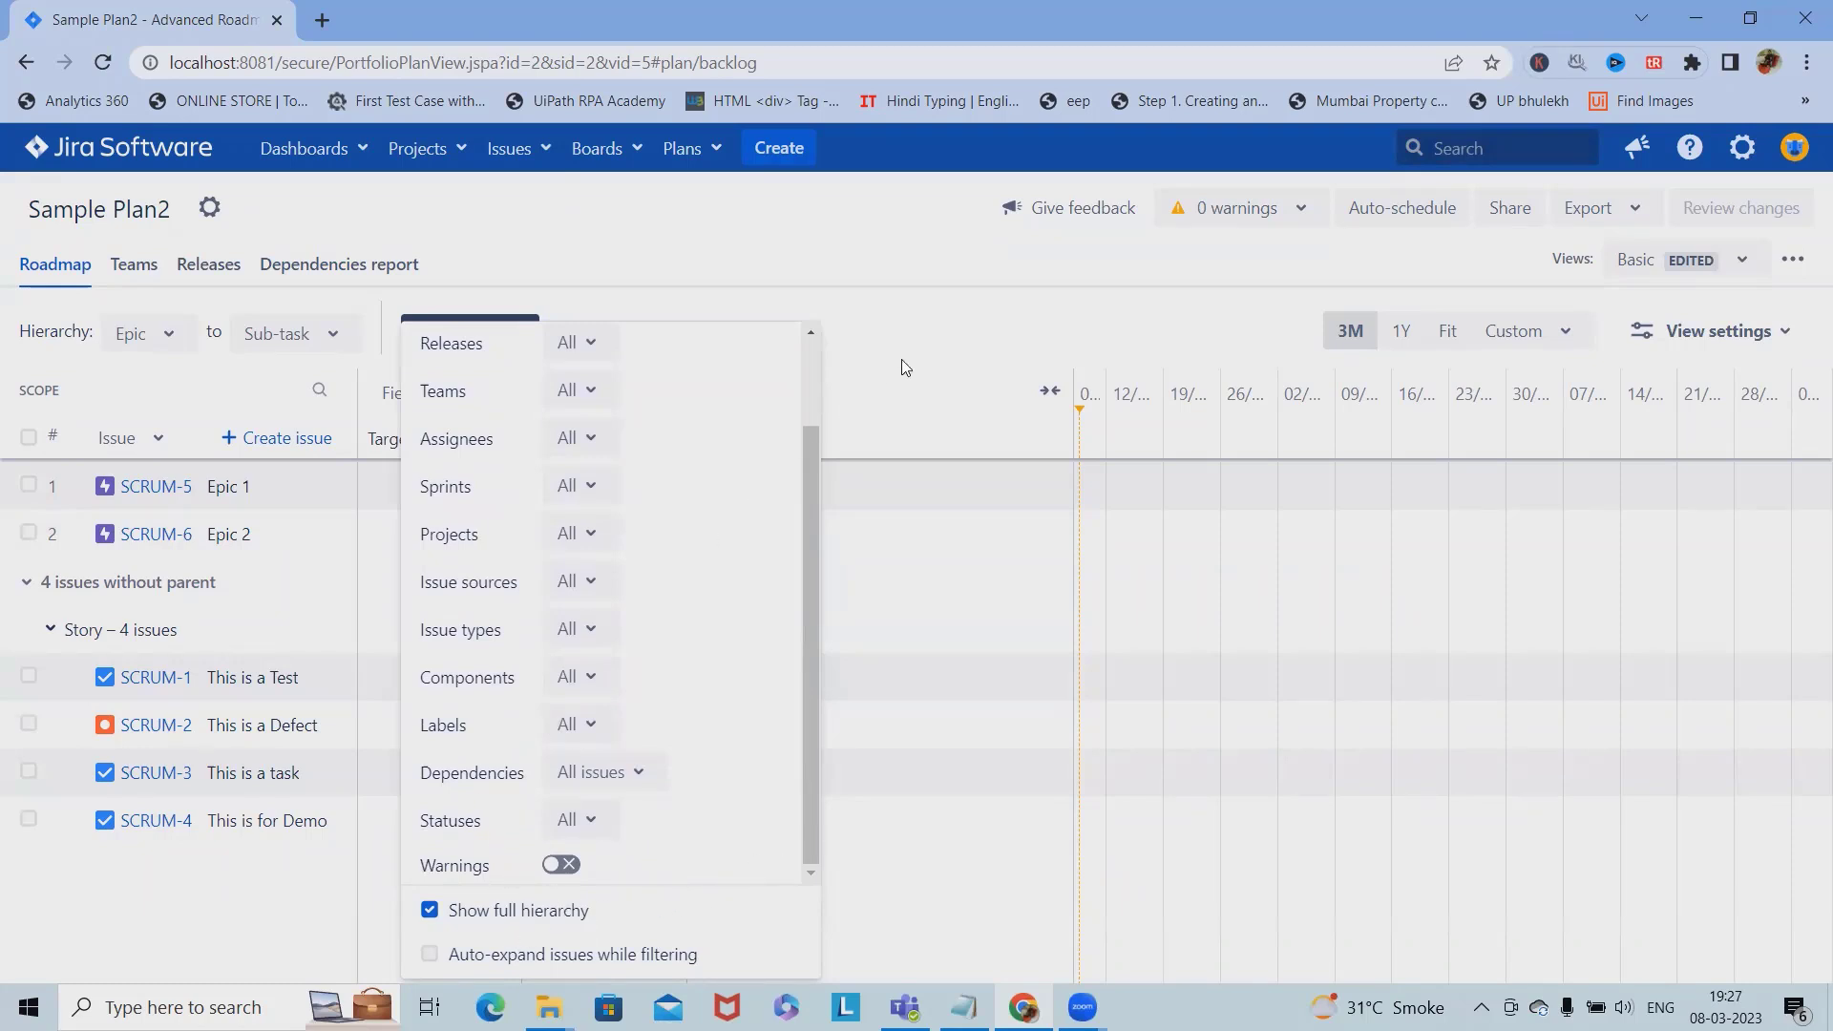
left_click(933, 328)
Step: Try the 1Y and 3M timeline scales, fit the timeline to 05/Mar–02/Apr, and cancel Custom
left_click(1419, 348)
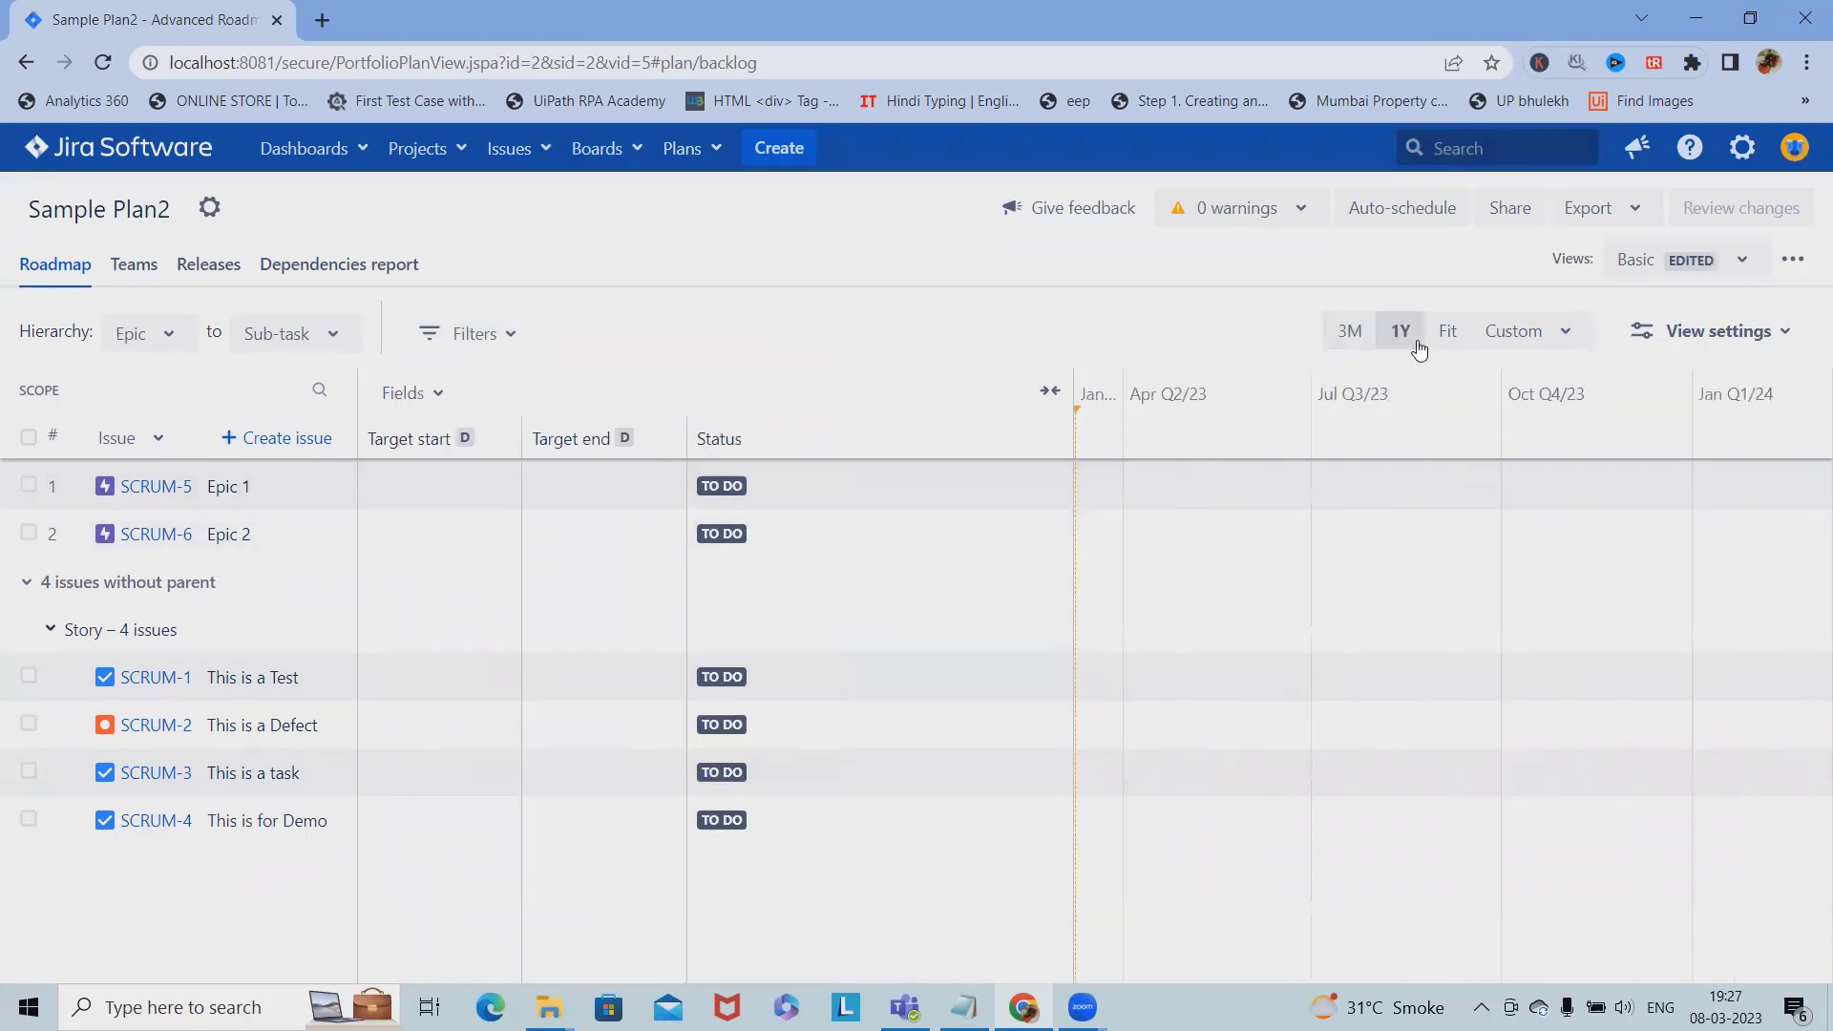
left_click(1351, 331)
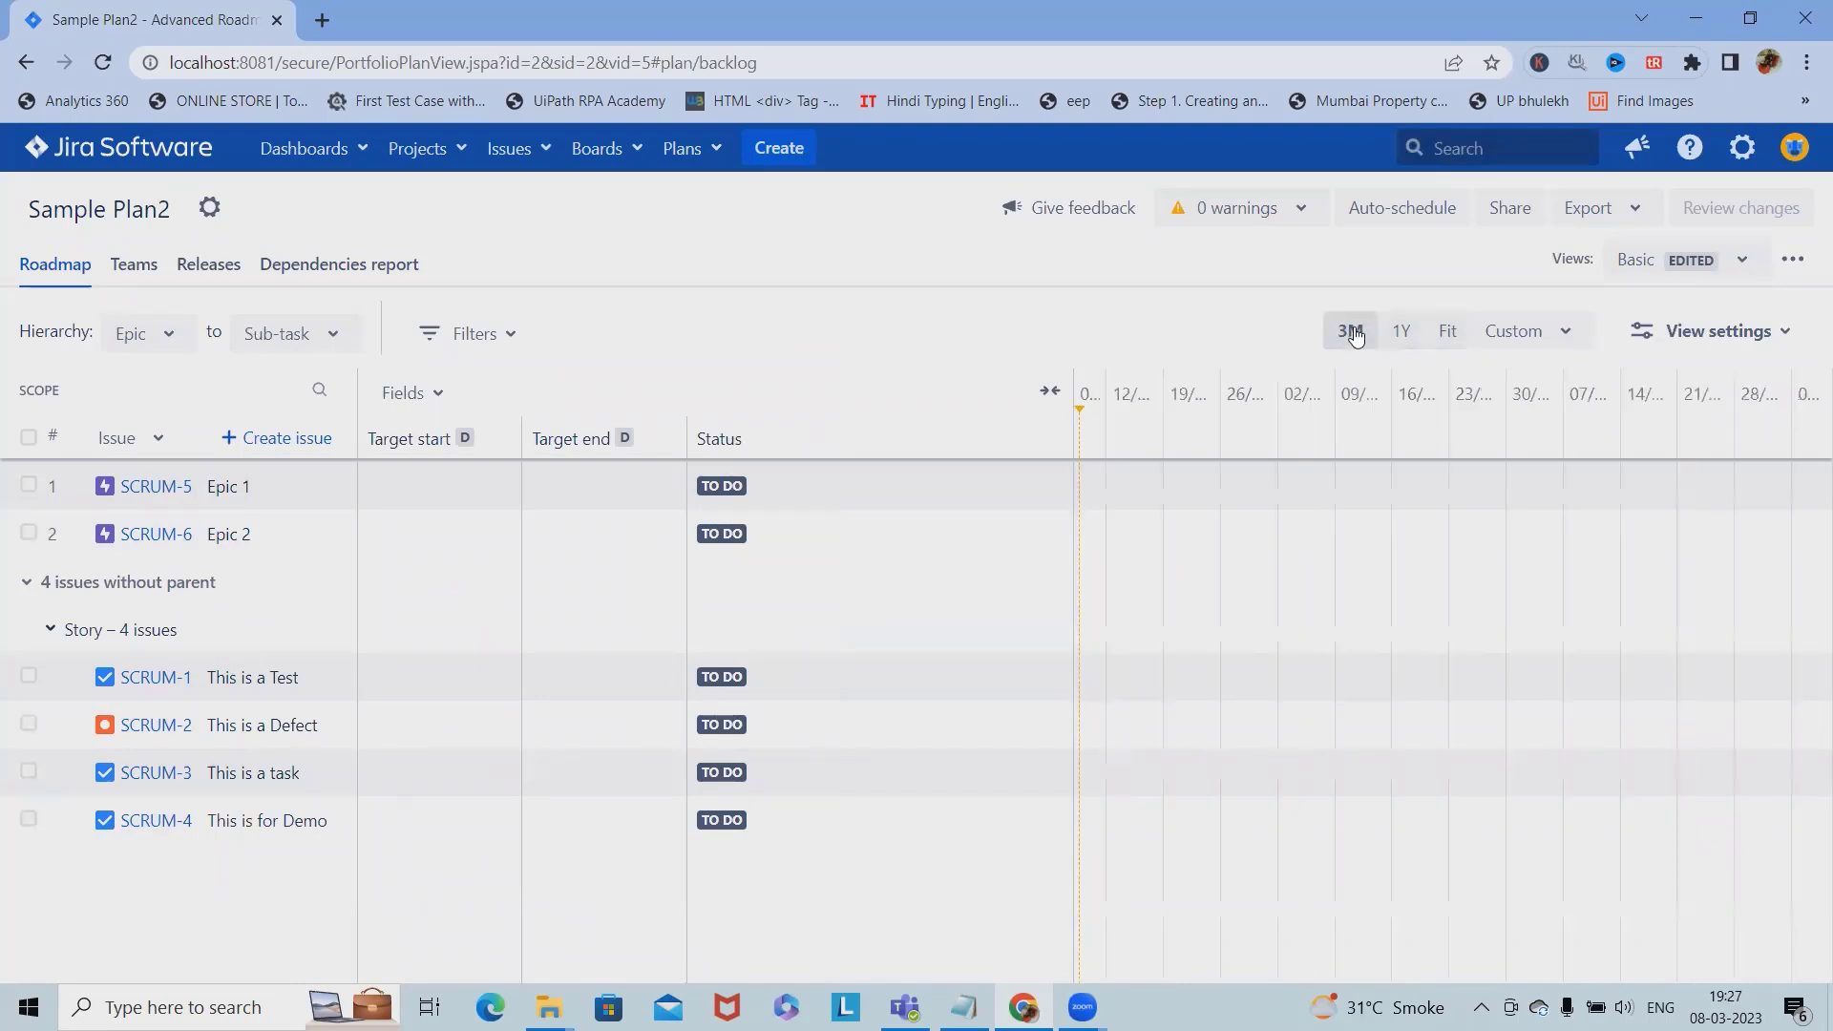
left_click(1403, 342)
left_click(1447, 340)
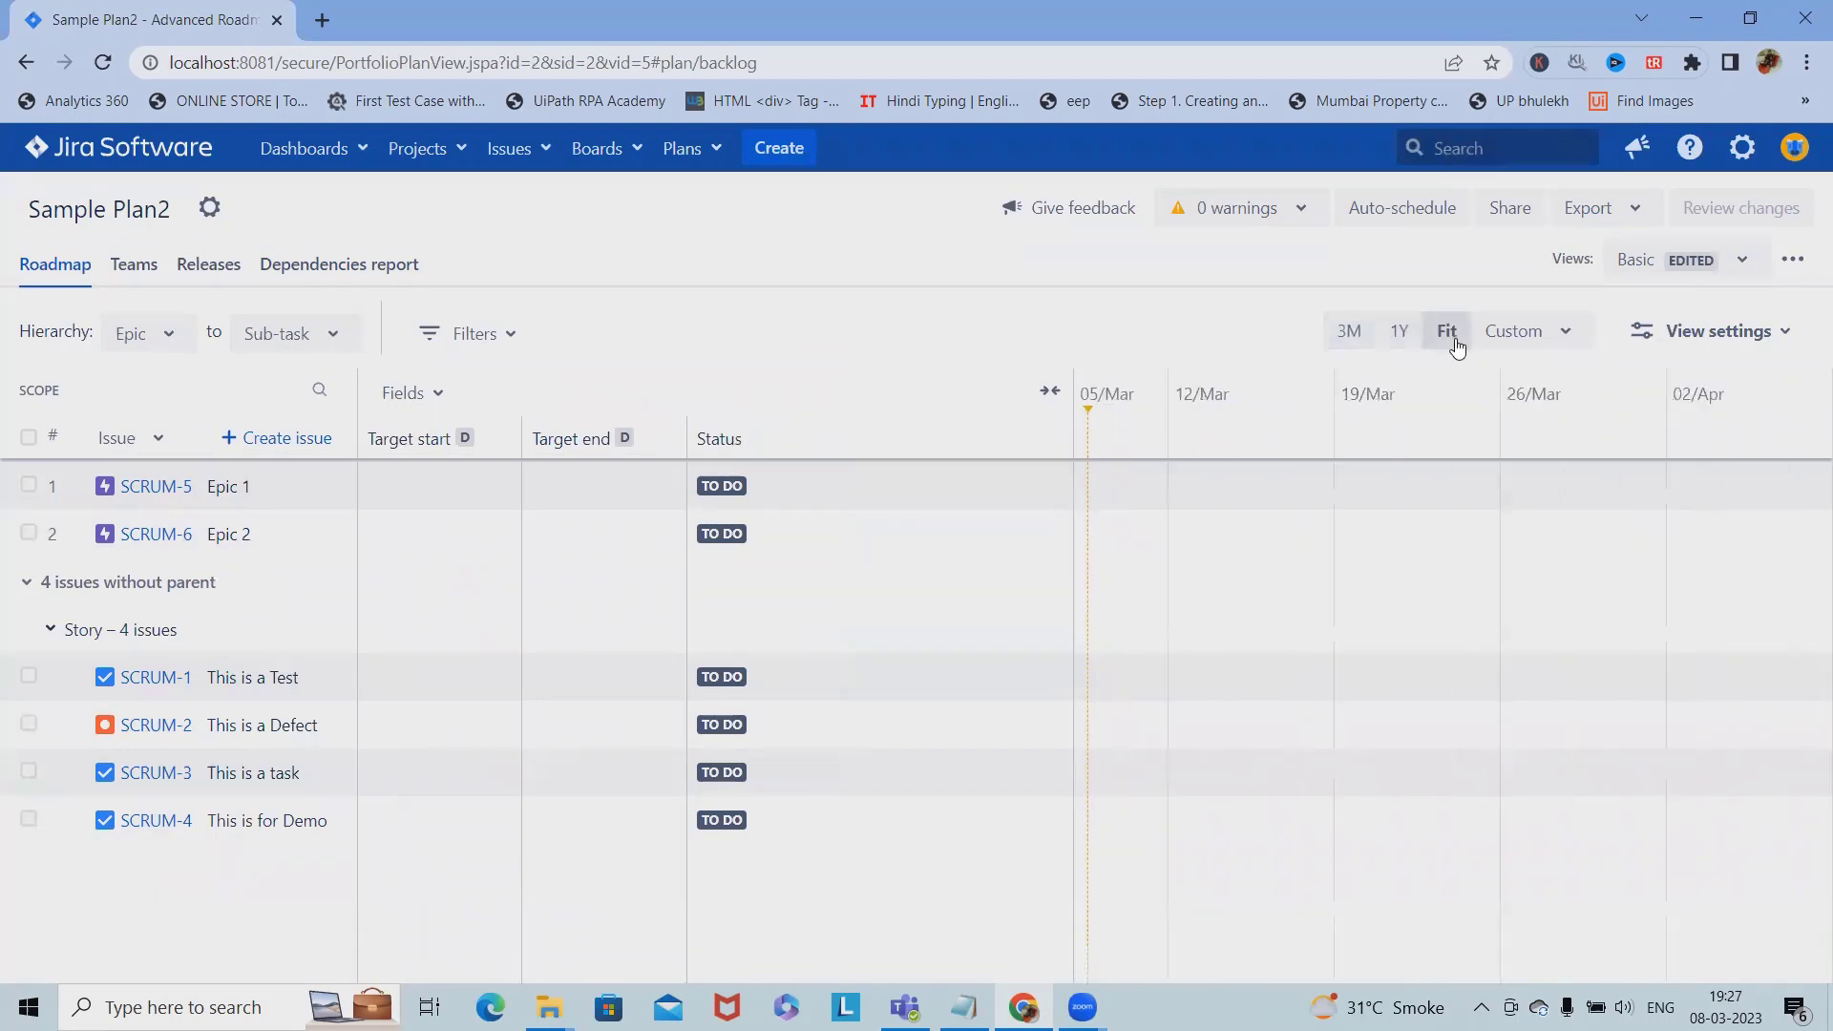
left_click(1540, 342)
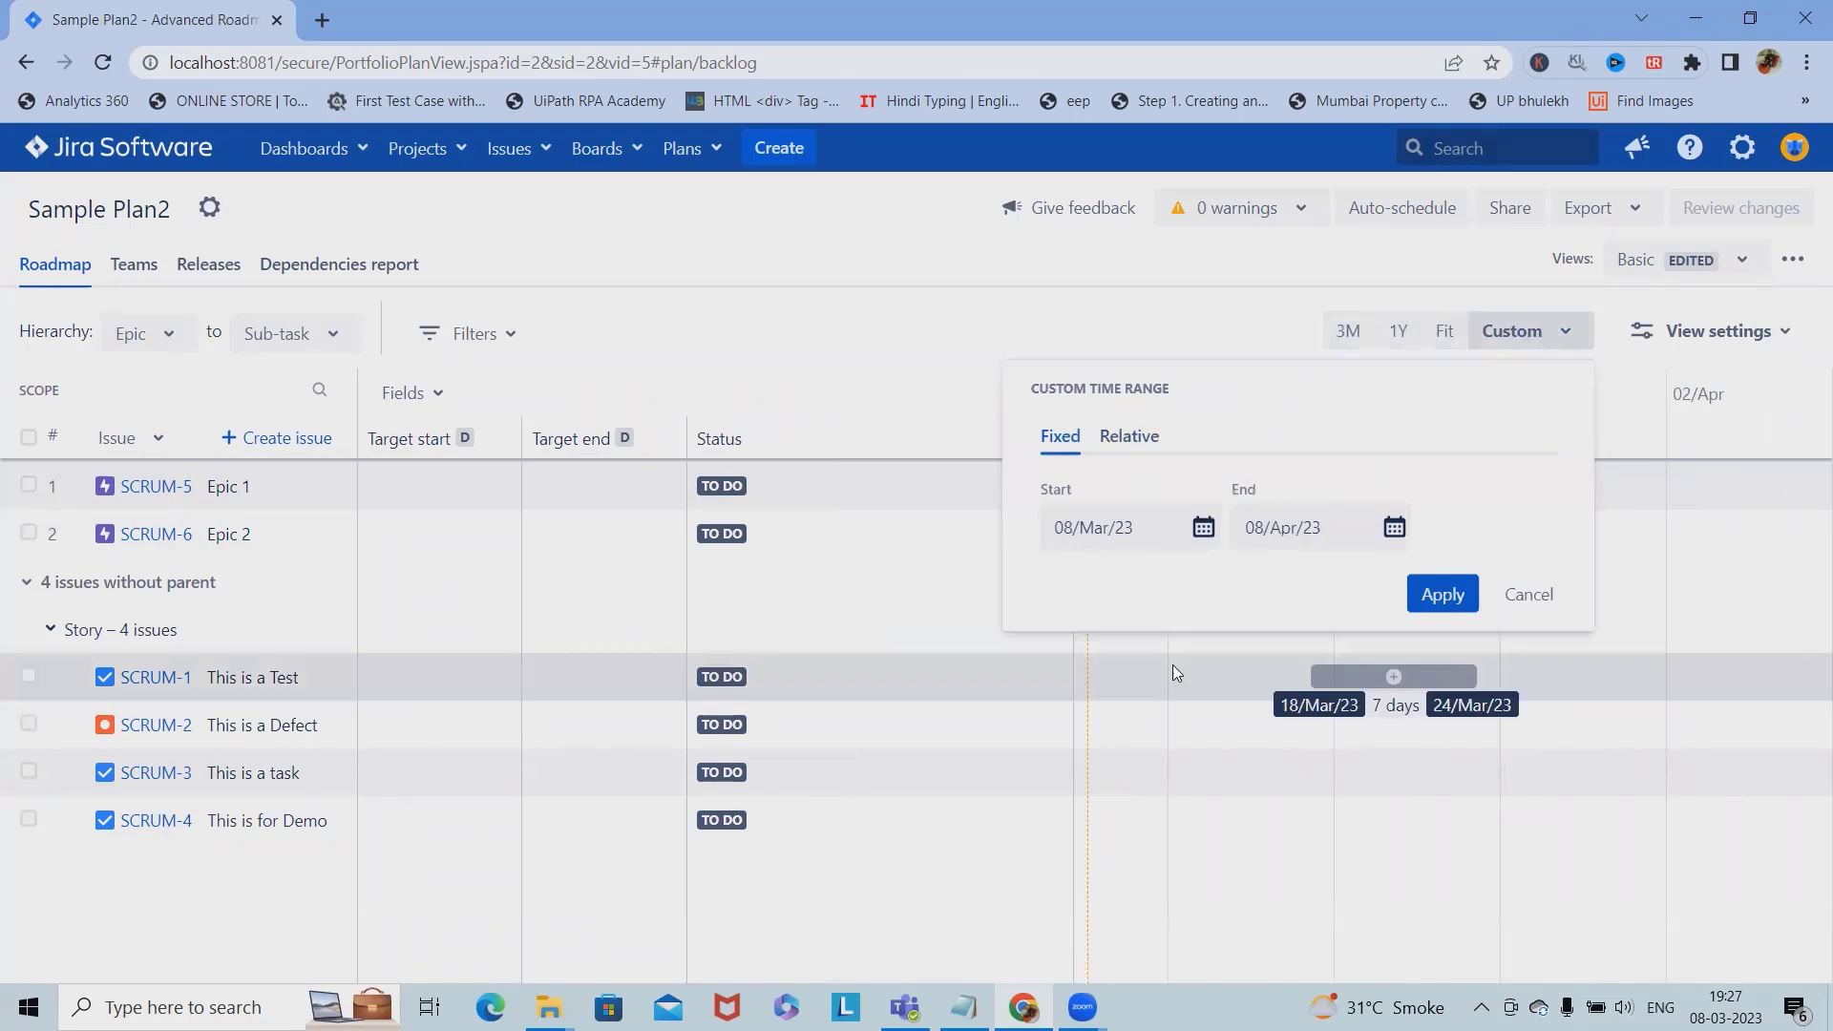
left_click(1525, 595)
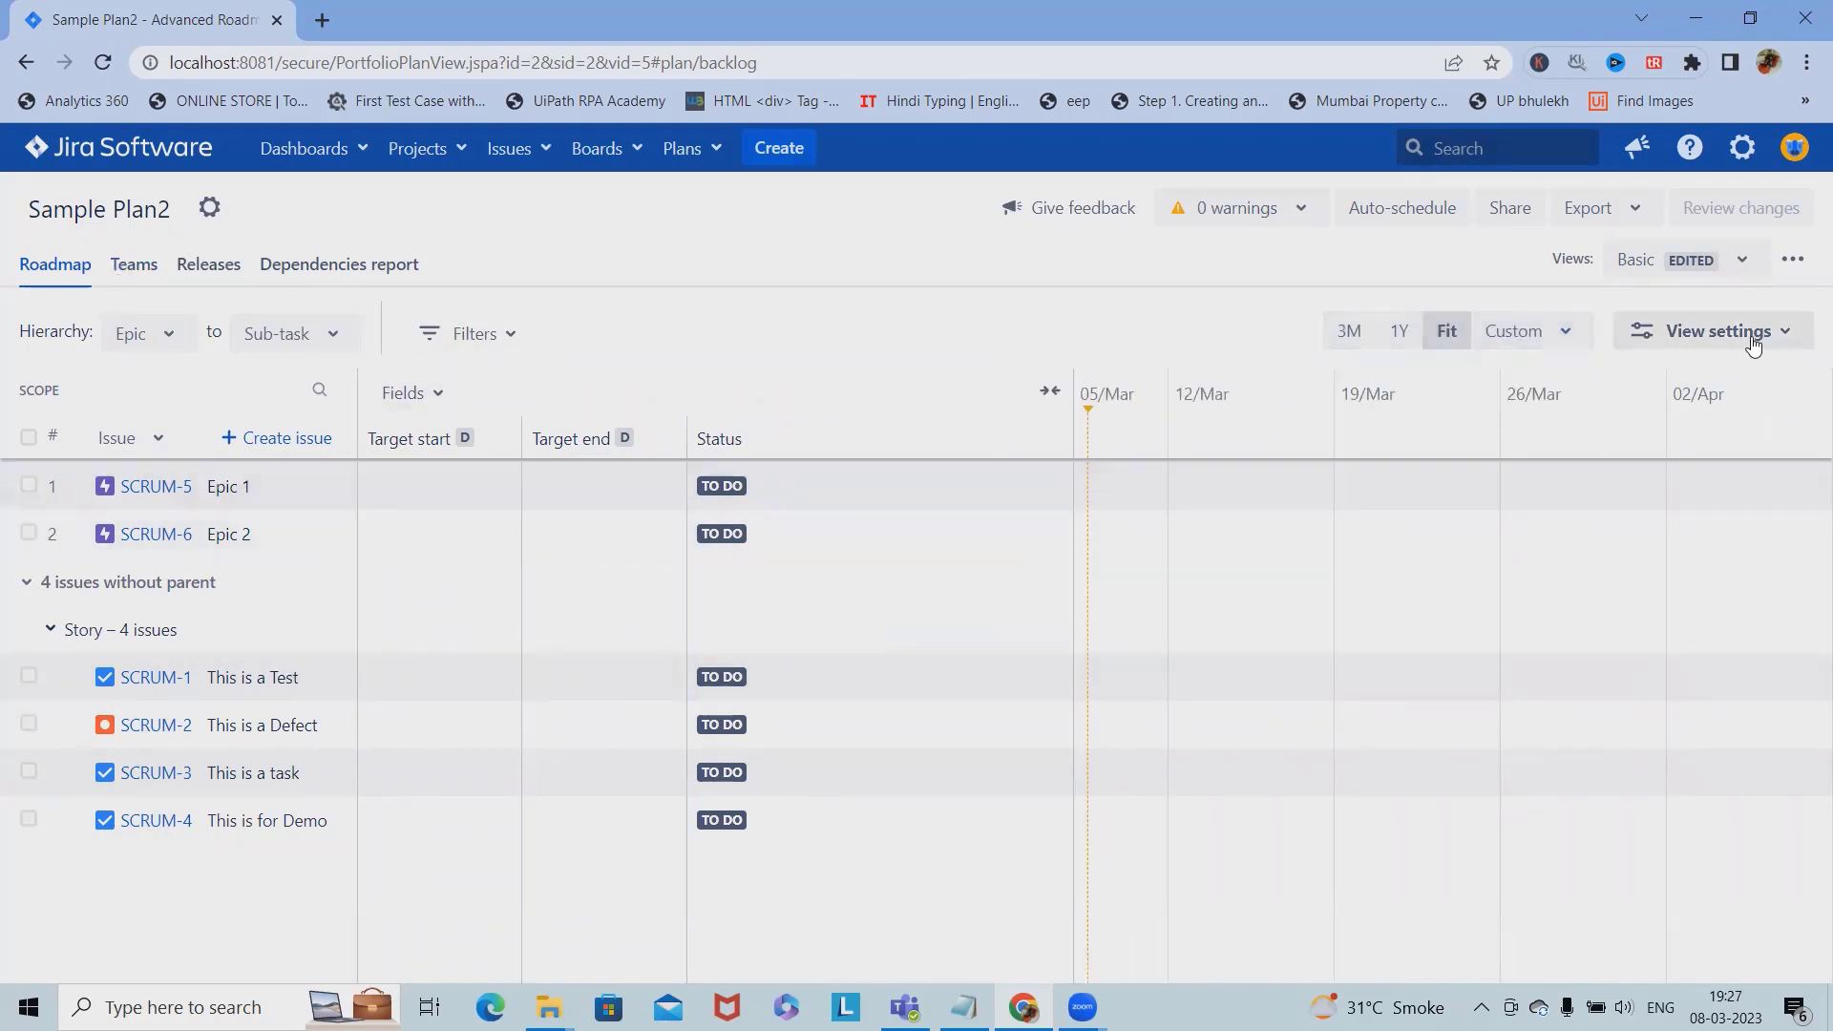
left_click(1753, 346)
left_click(1446, 408)
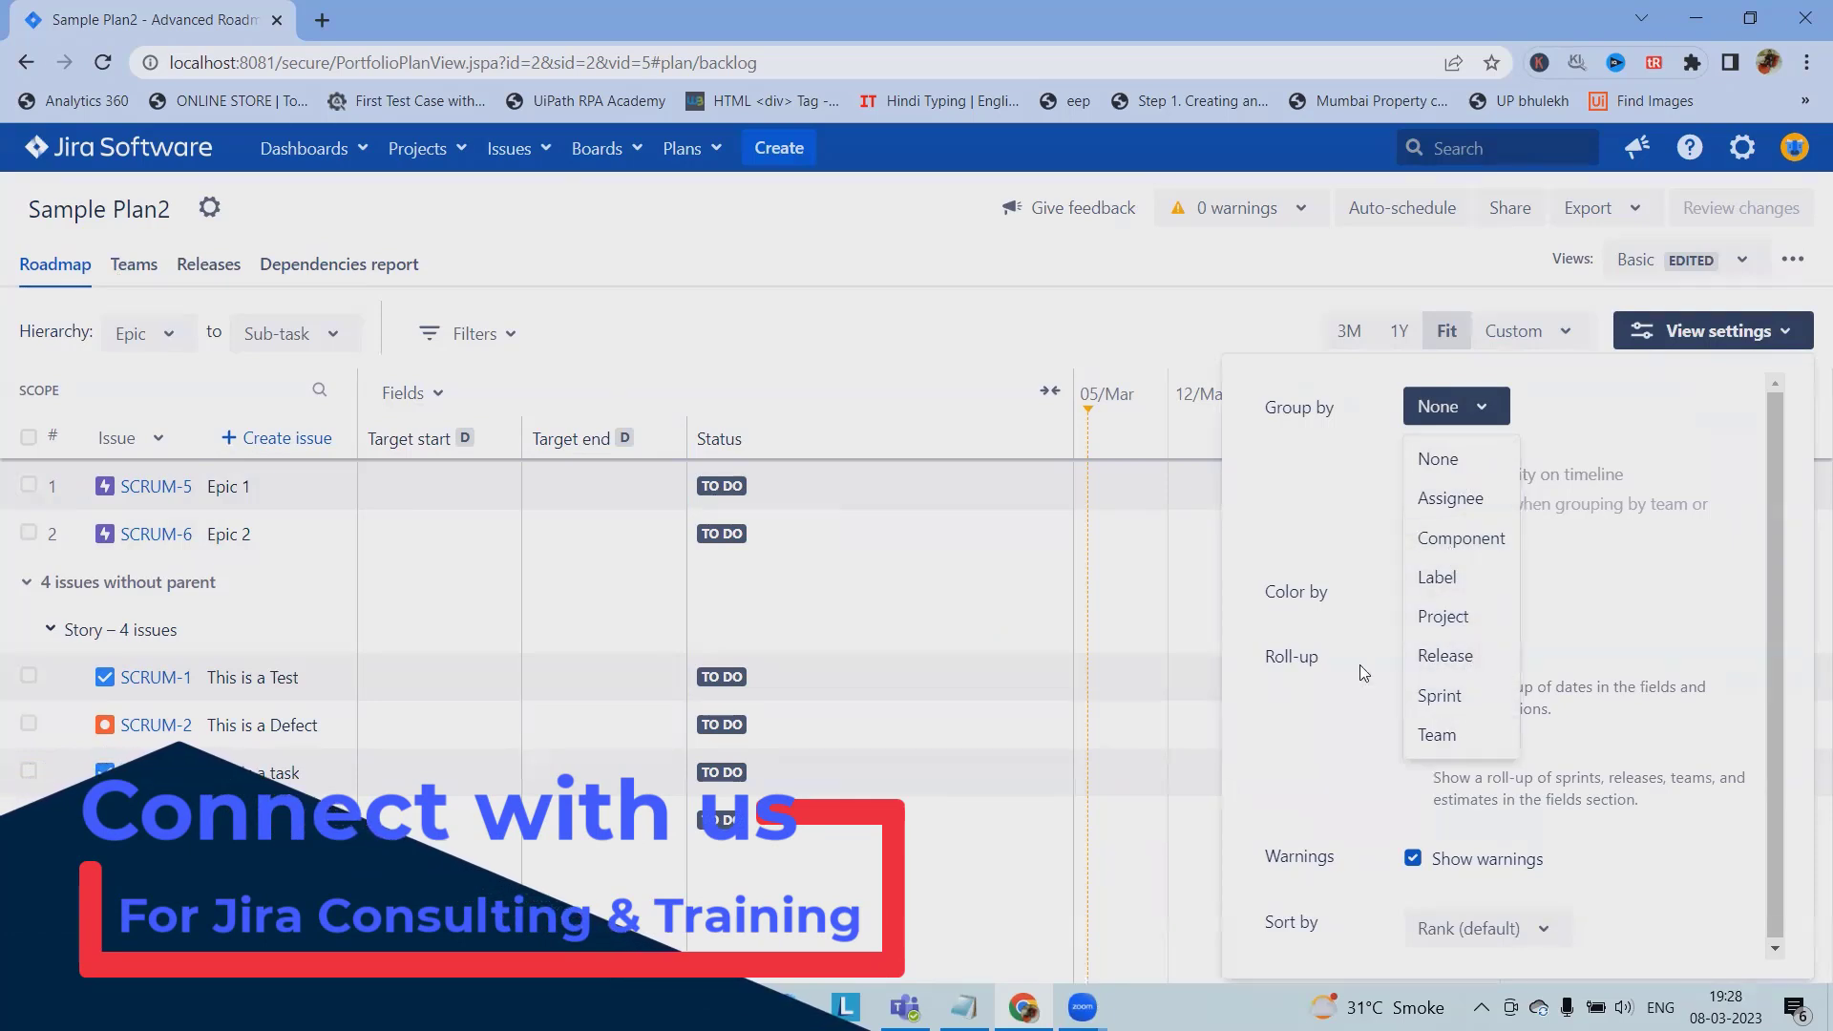
left_click(1143, 349)
left_click(1773, 332)
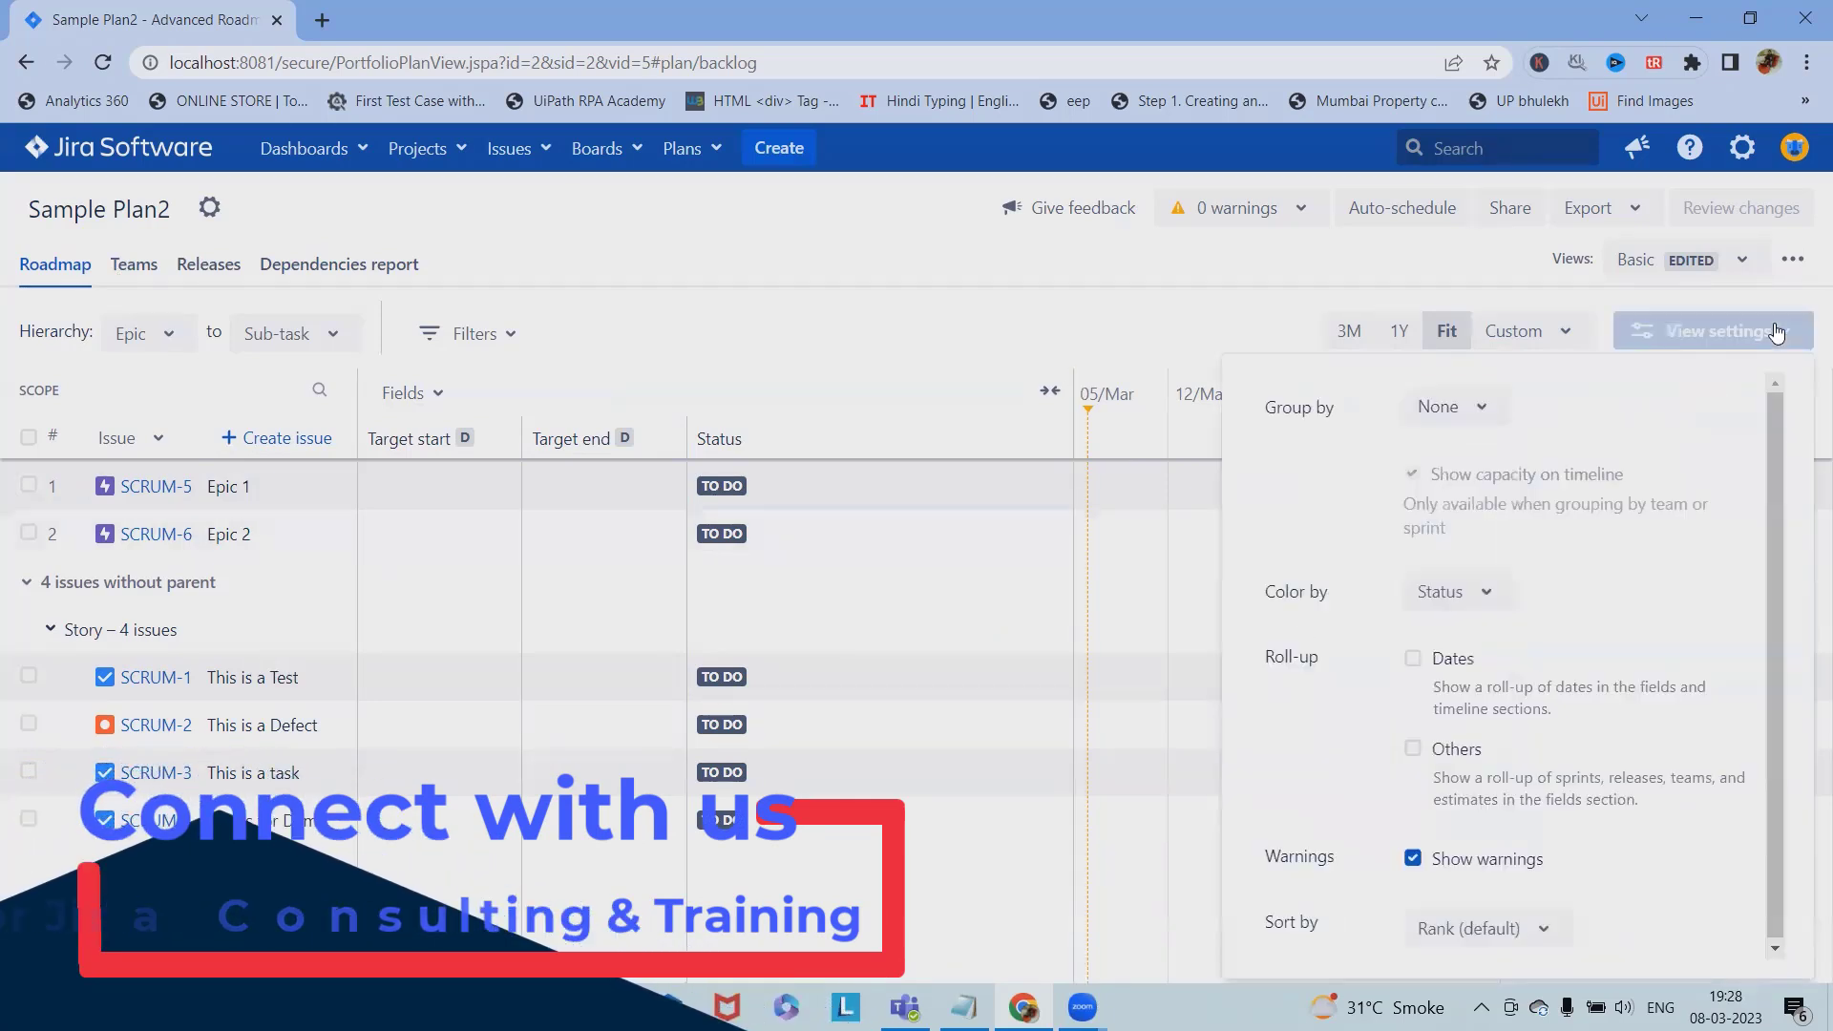
left_click(1494, 941)
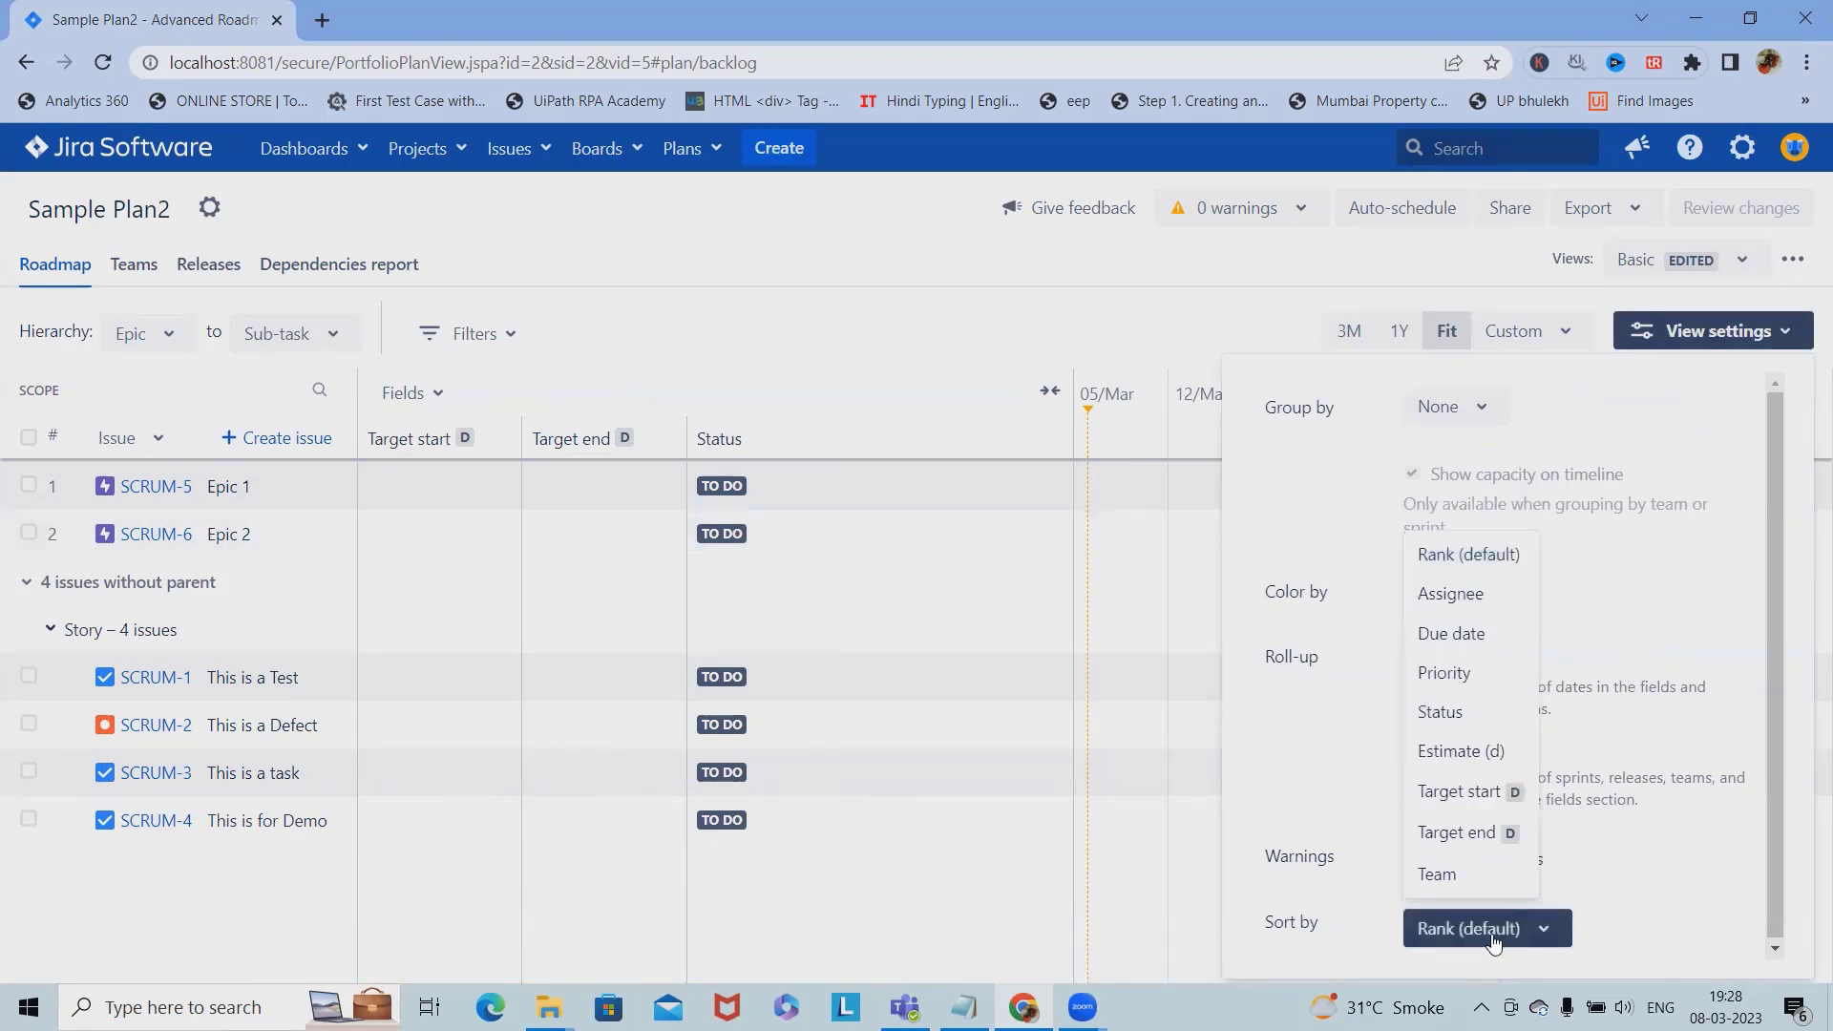
left_click(1100, 313)
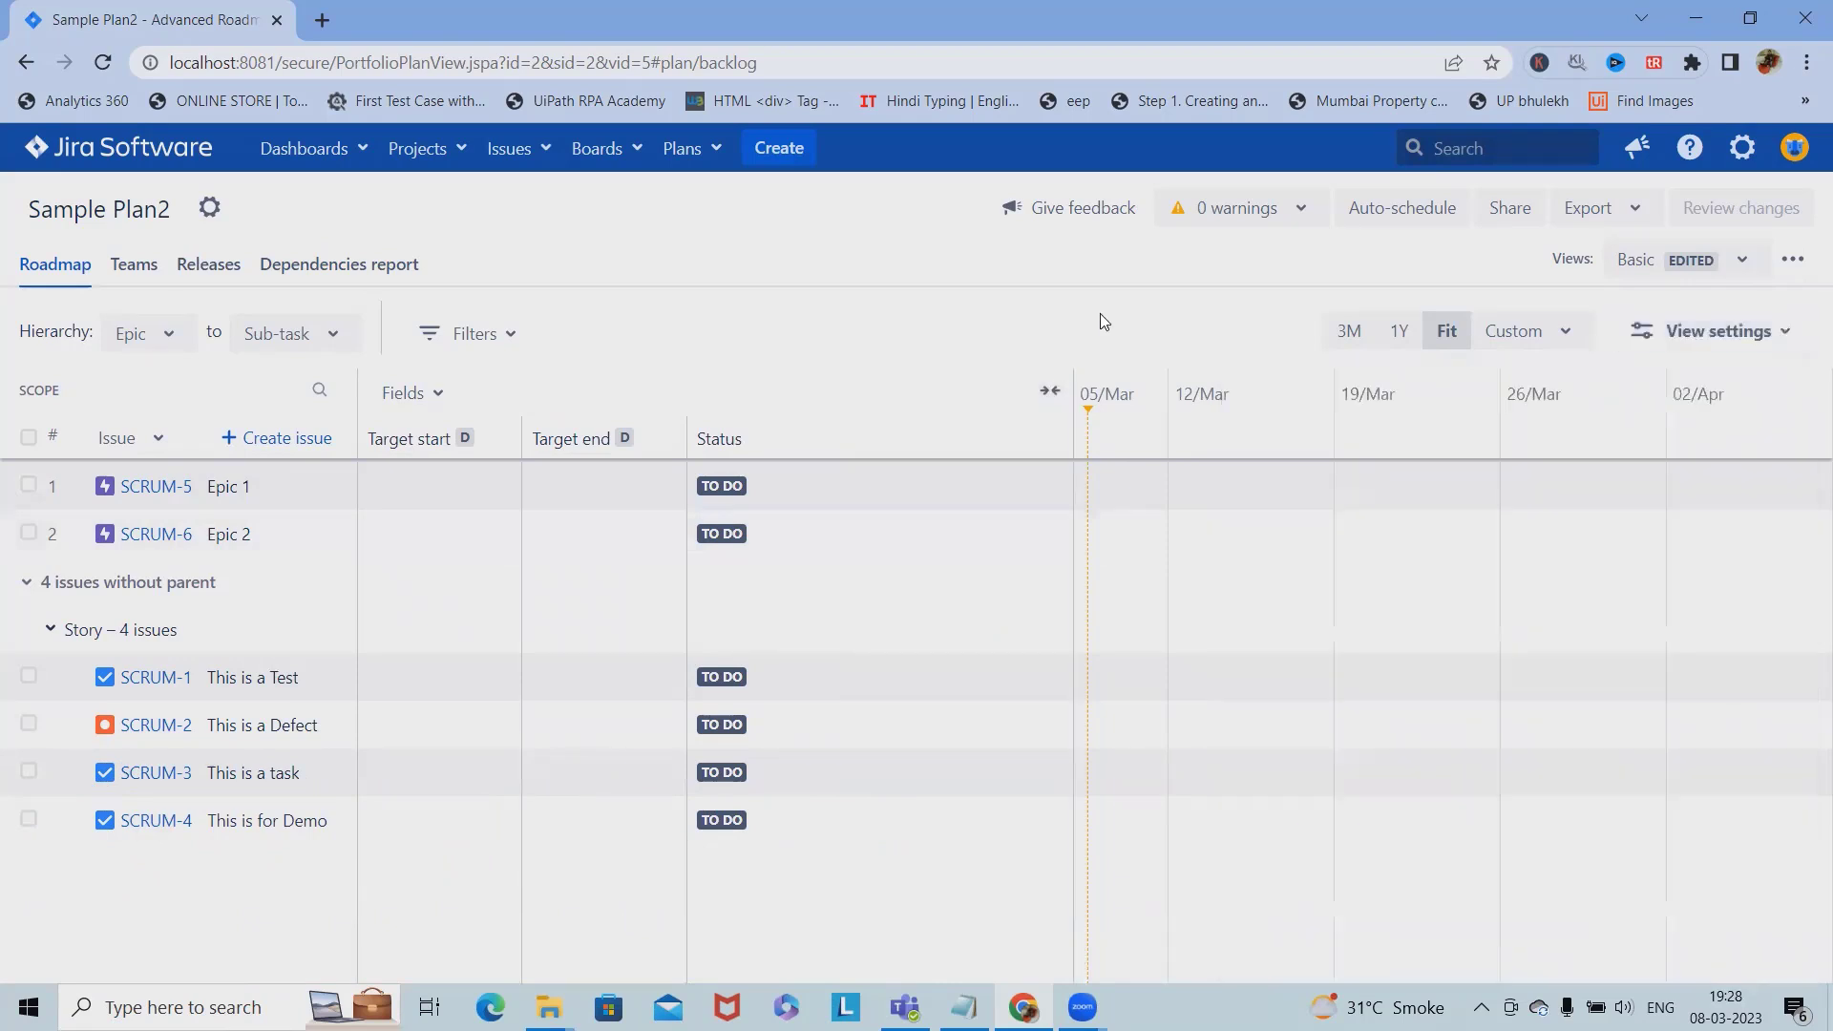
Step: Review the Scrum_Project Team's 200 weekly hours capacity, then go to the plan's Releases
left_click(134, 265)
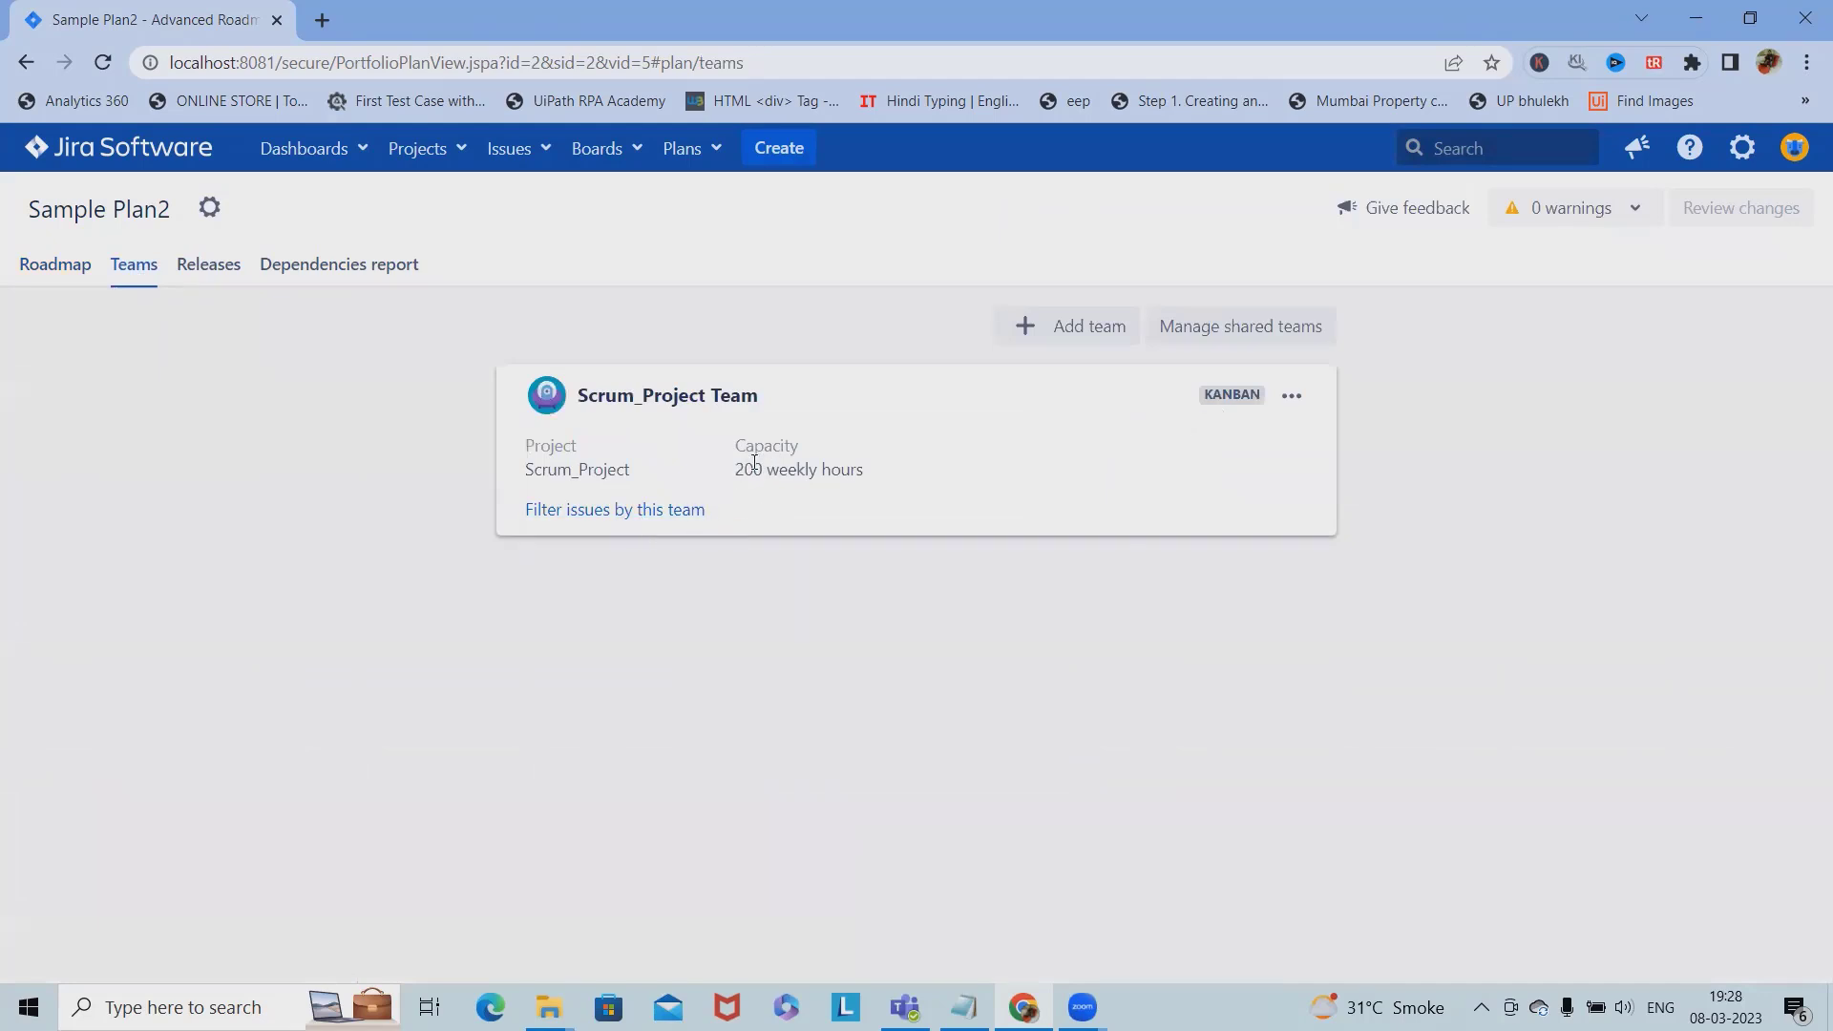
left_click_drag(728, 462, 751, 561)
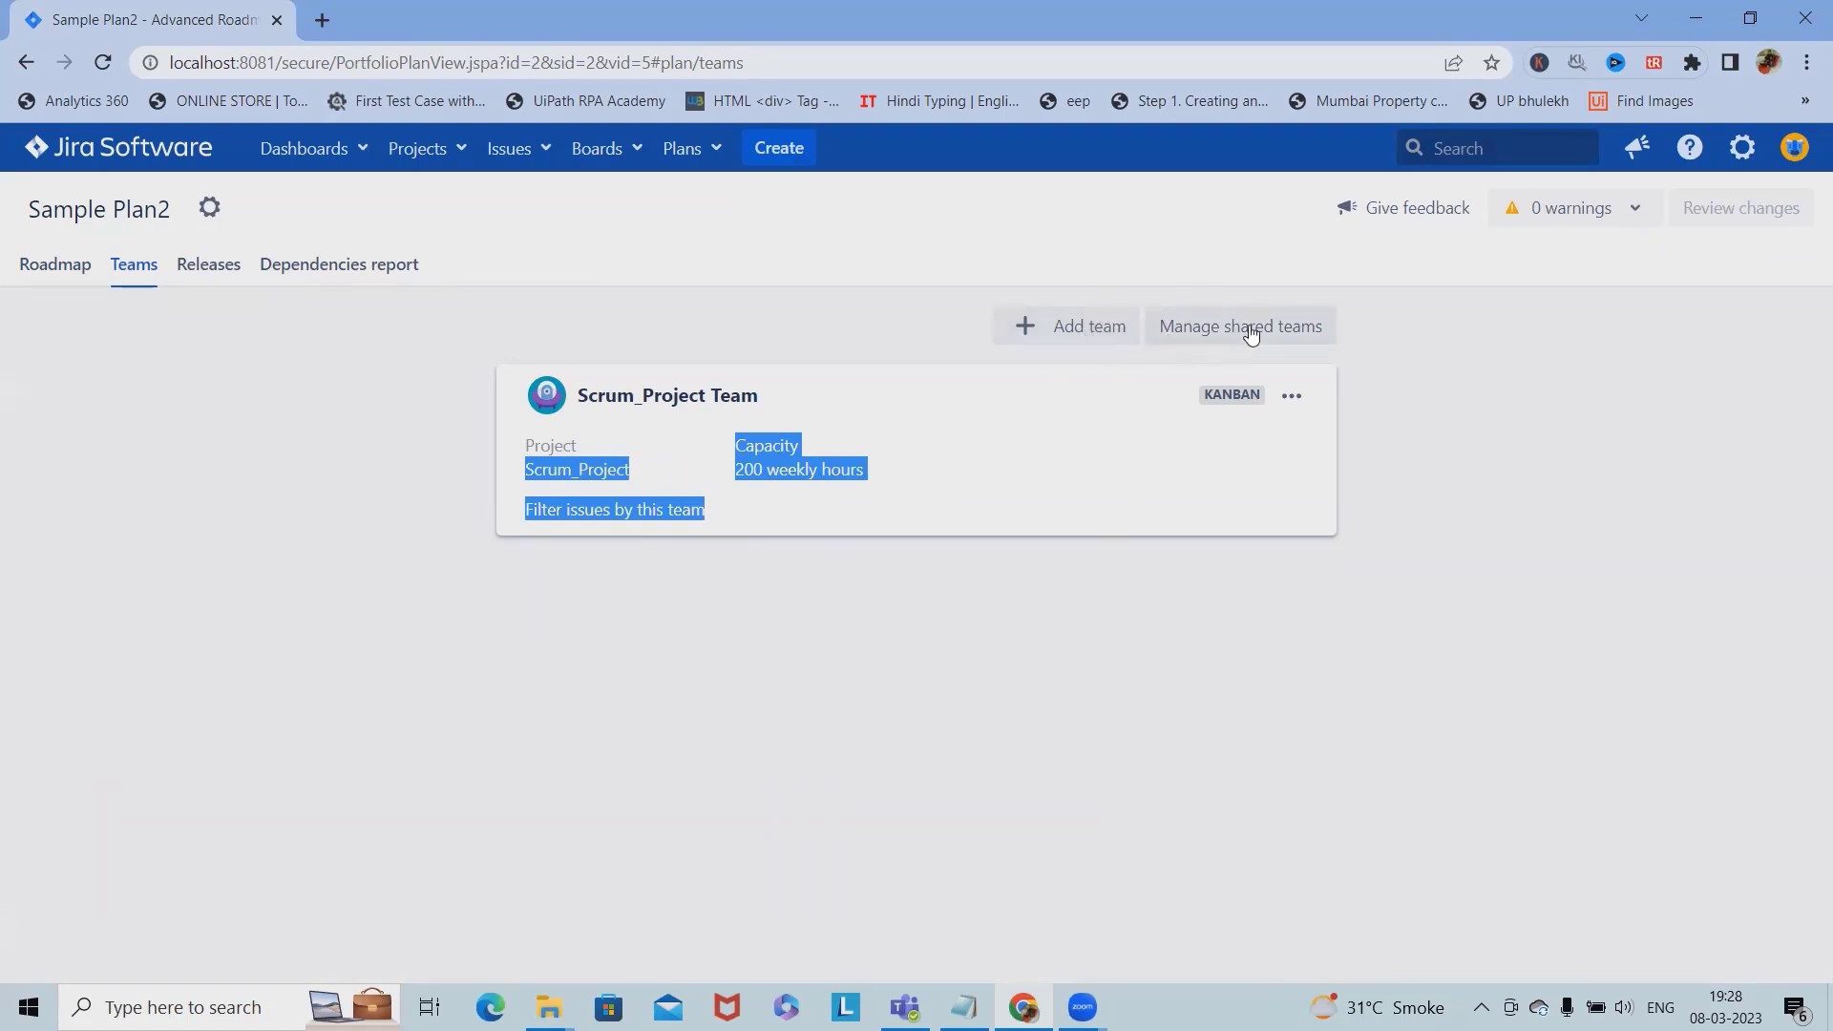
left_click(1019, 618)
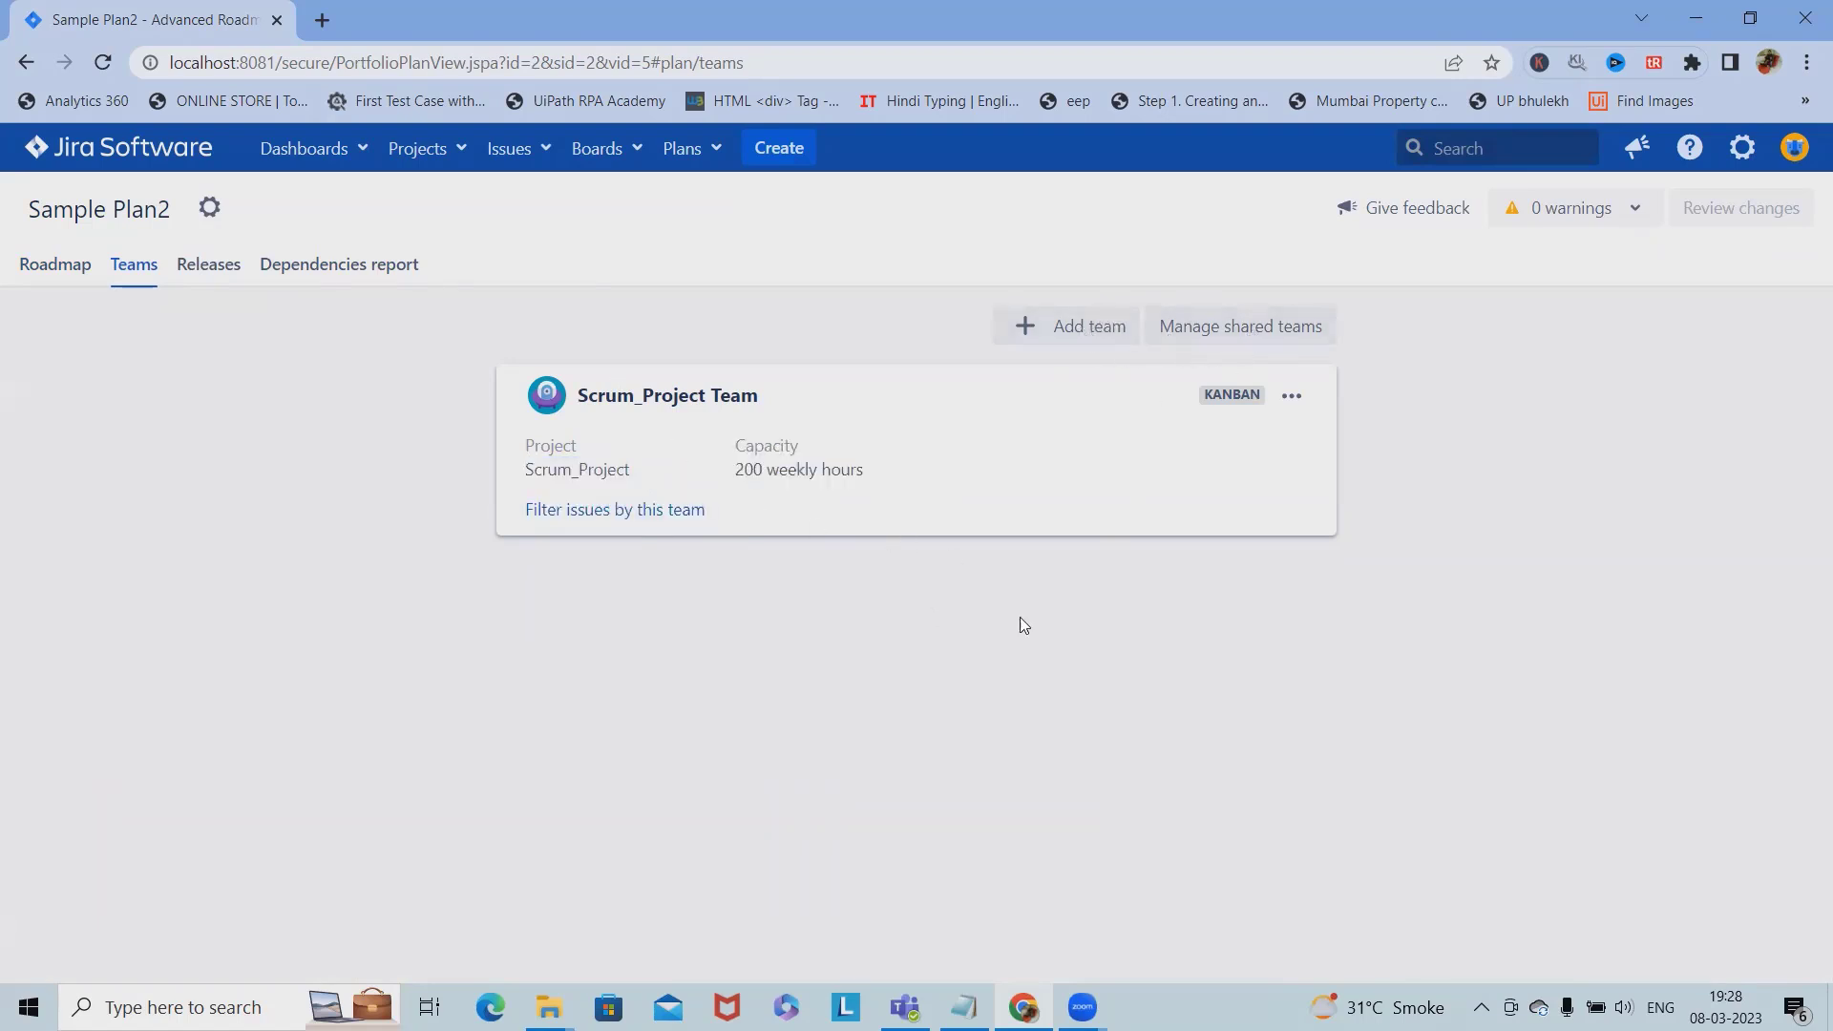
left_click(210, 270)
Step: Create the cross-project release R1.0
left_click(430, 395)
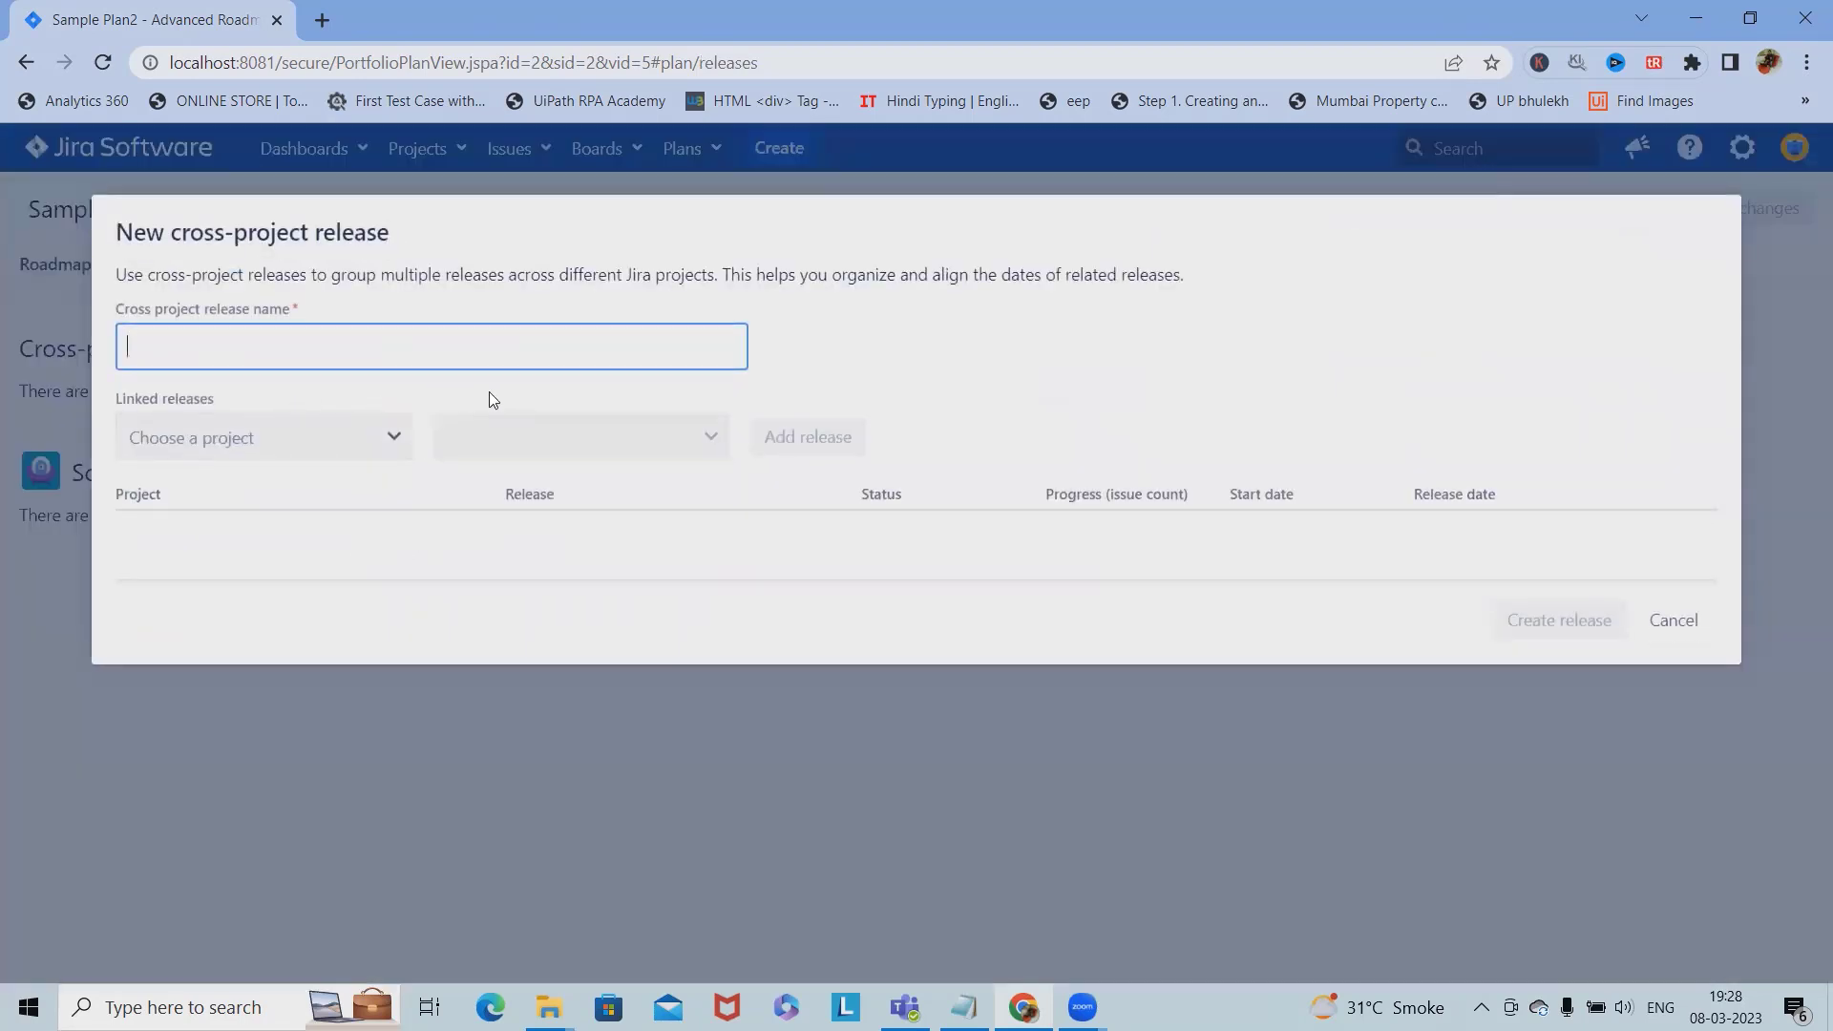
type("R")
type("e")
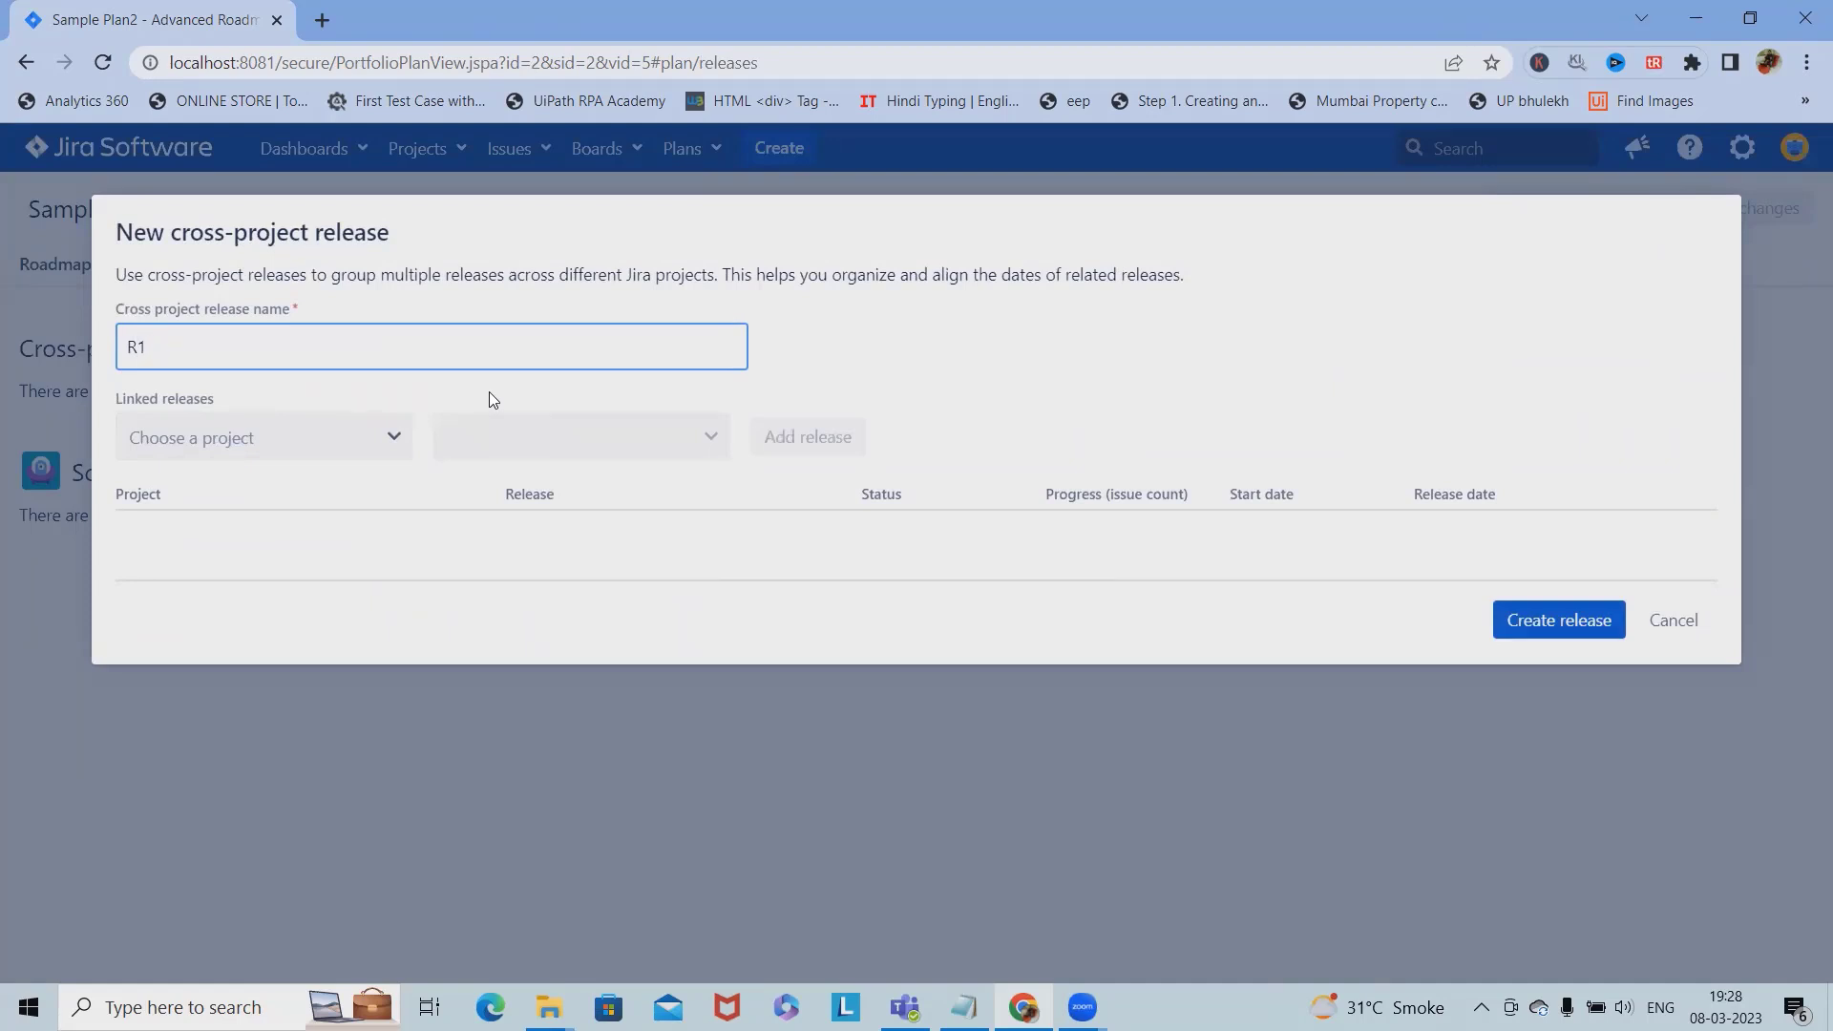
type(".0")
left_click(1551, 620)
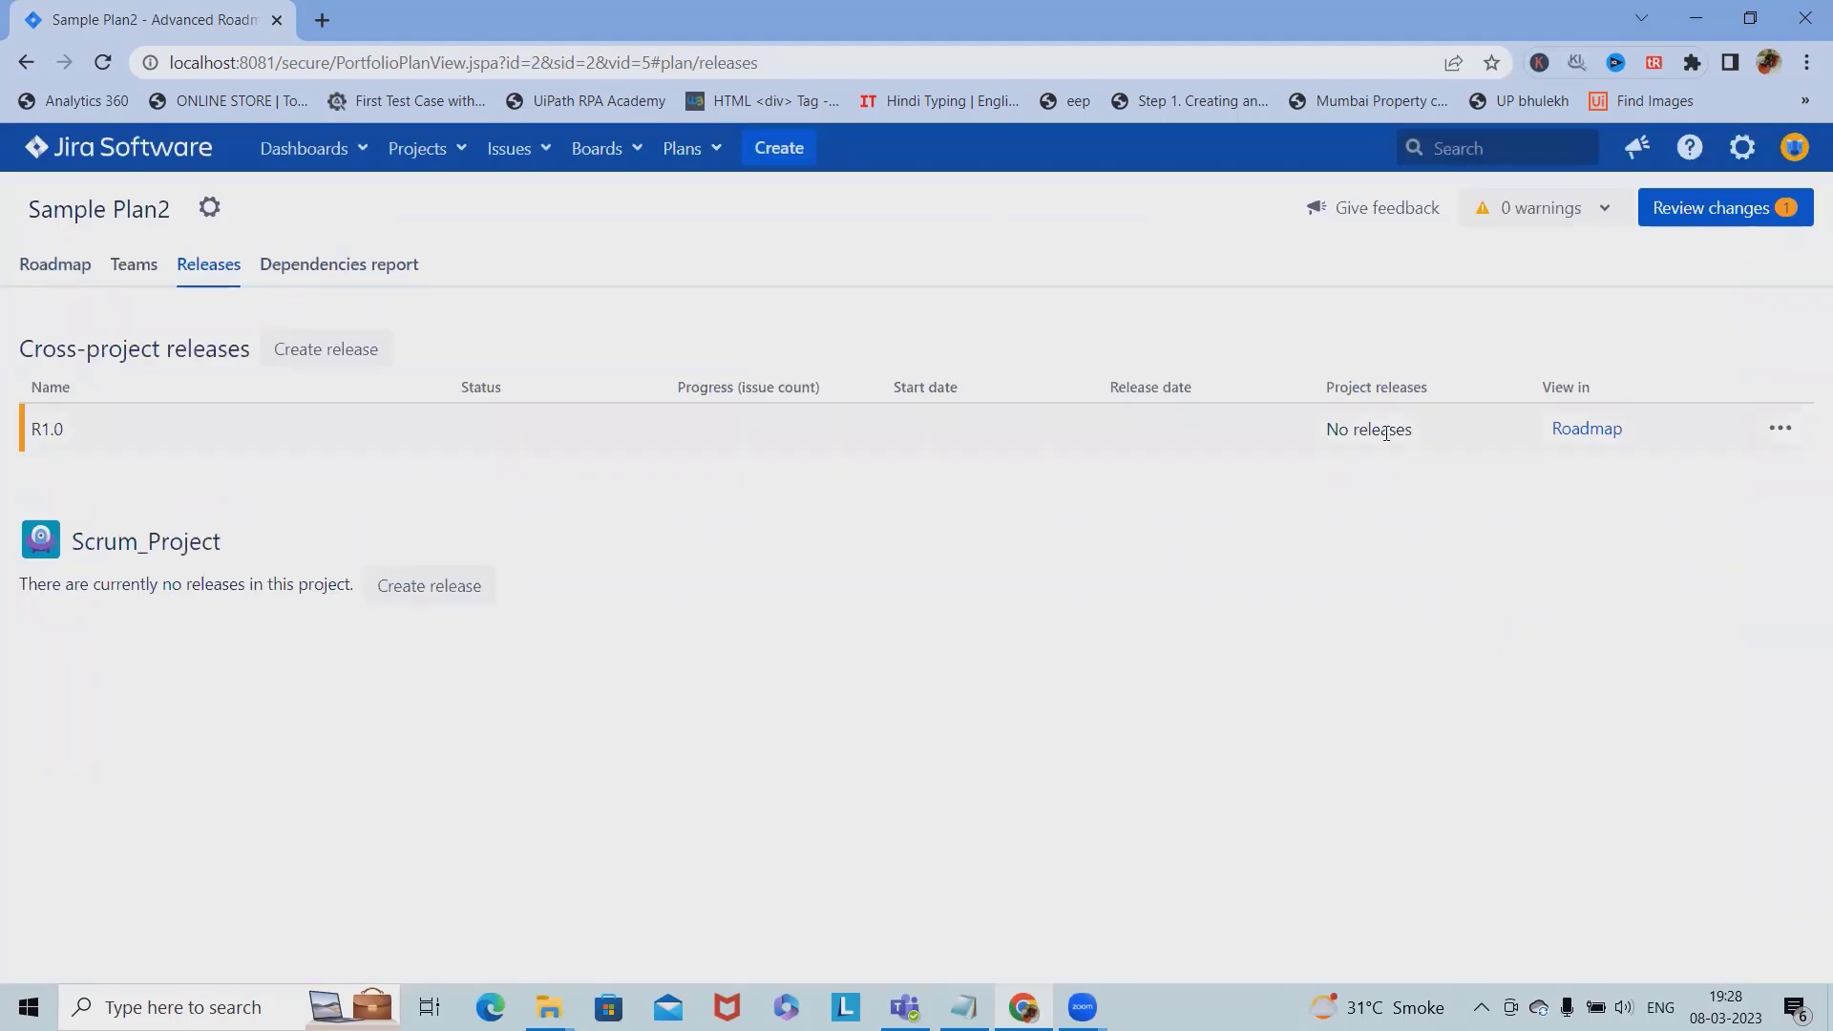
Step: Edit R1.0 to look for Scrum_Project releases to link, finding none, and save it
left_click(1781, 428)
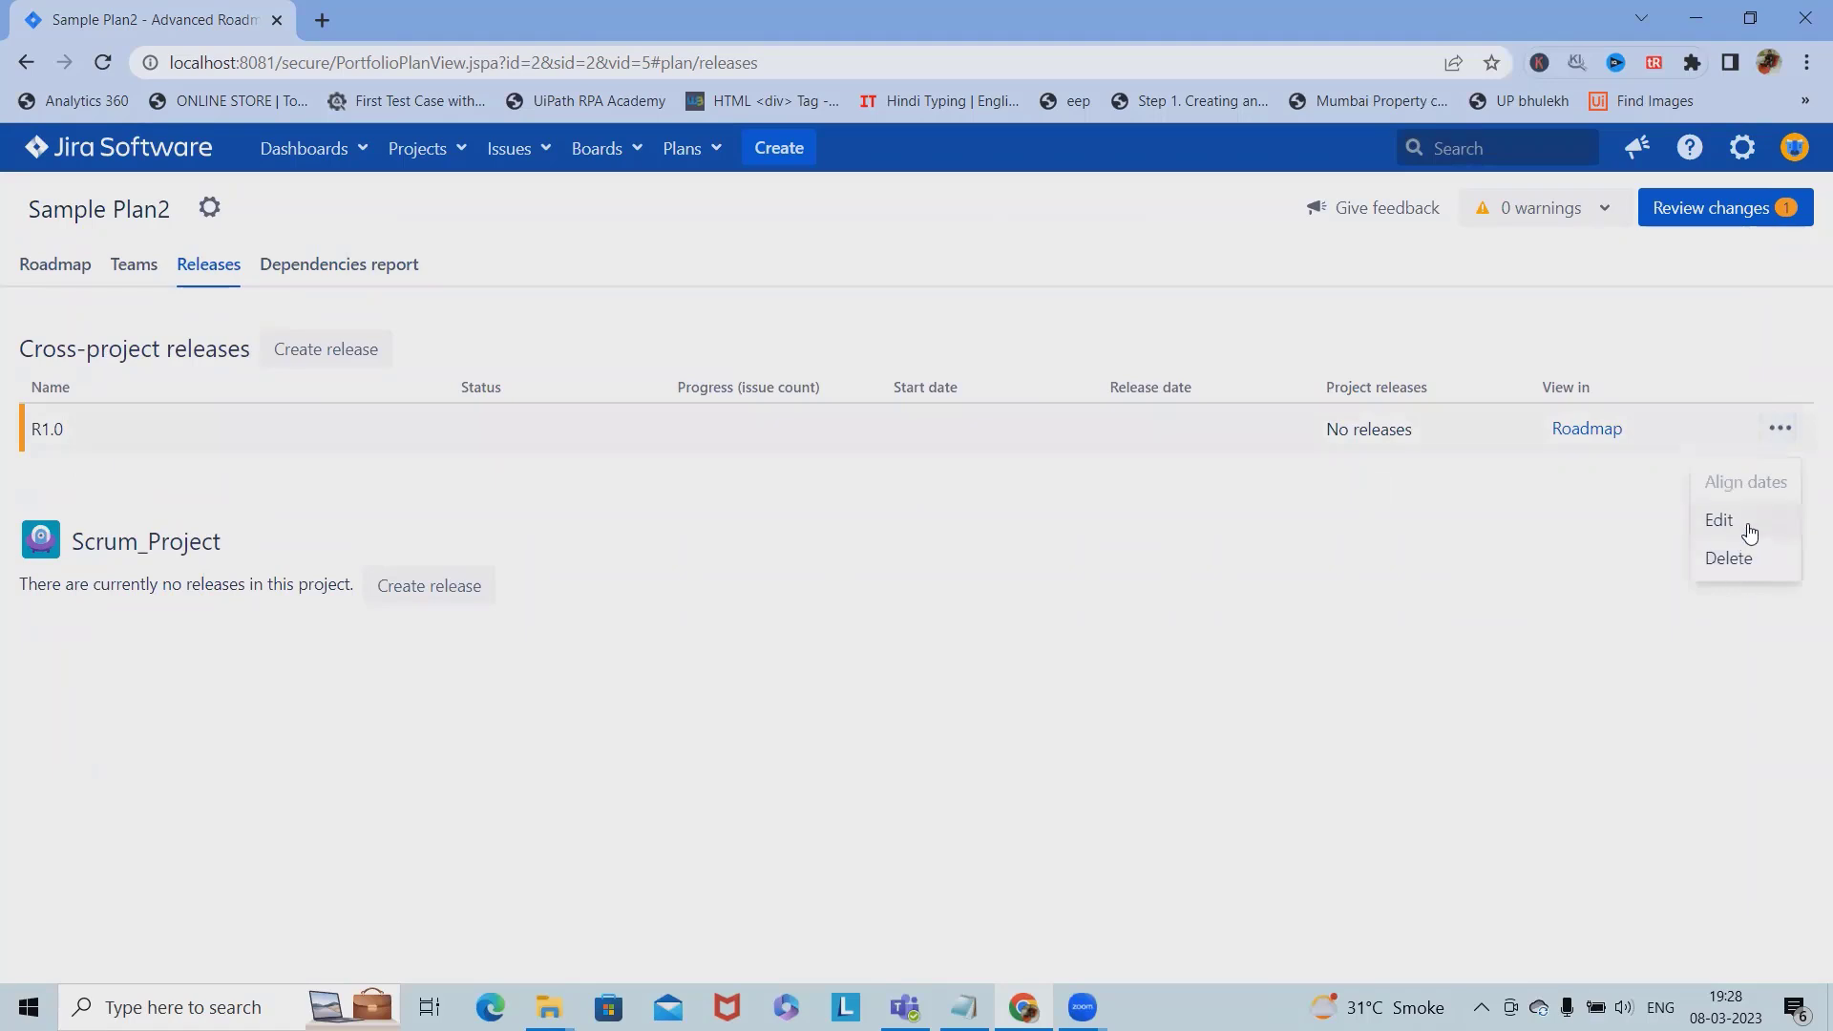
left_click(1747, 523)
left_click(374, 453)
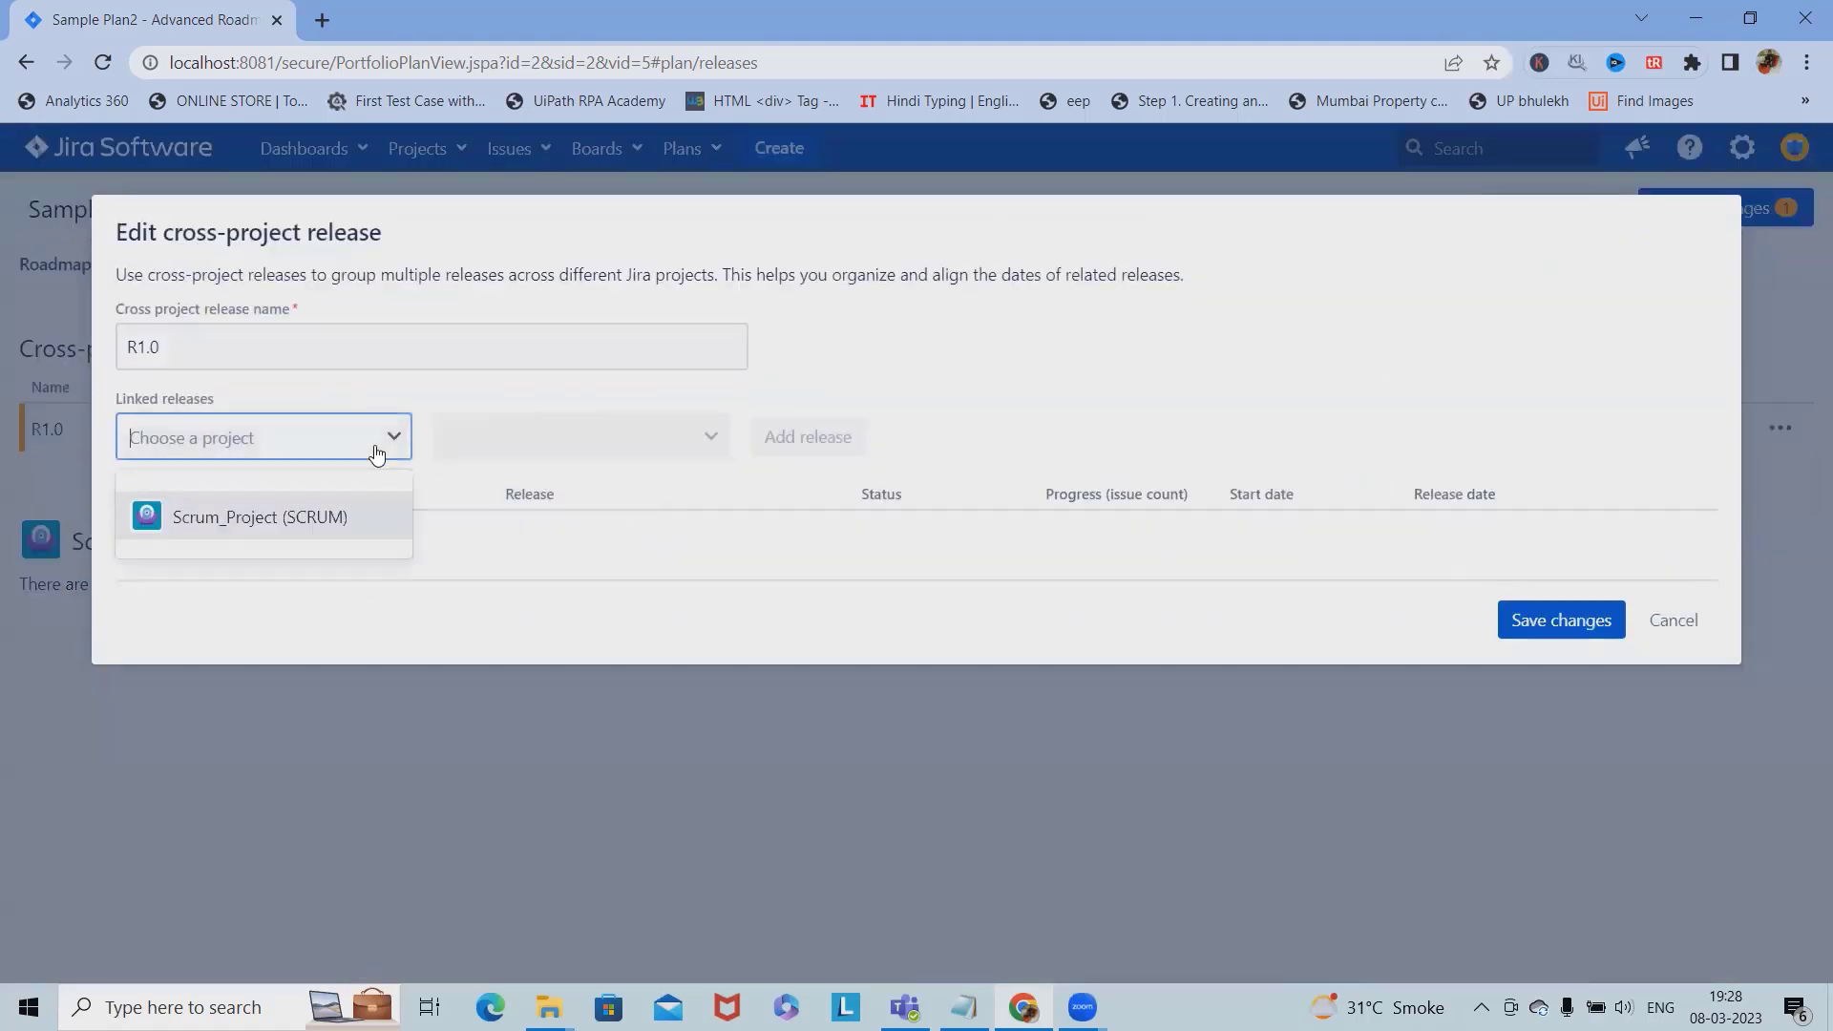
left_click(286, 512)
left_click(600, 454)
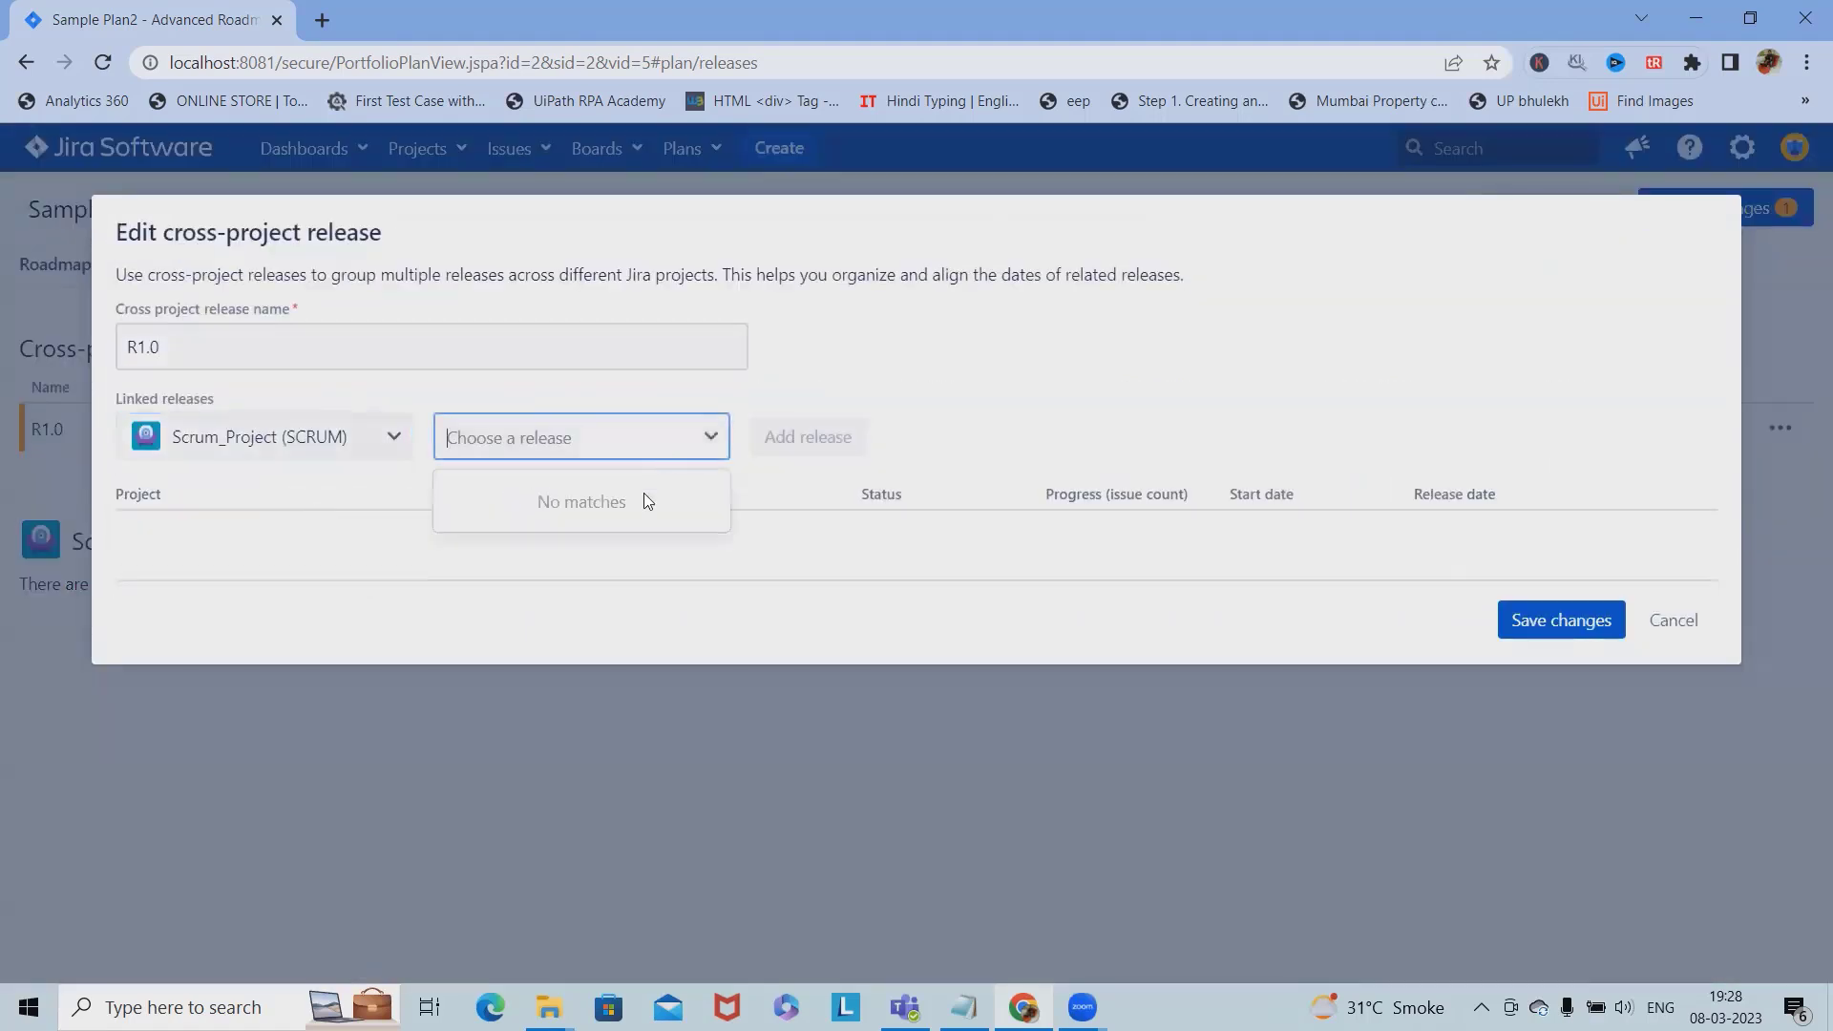
left_click(836, 594)
left_click(1538, 618)
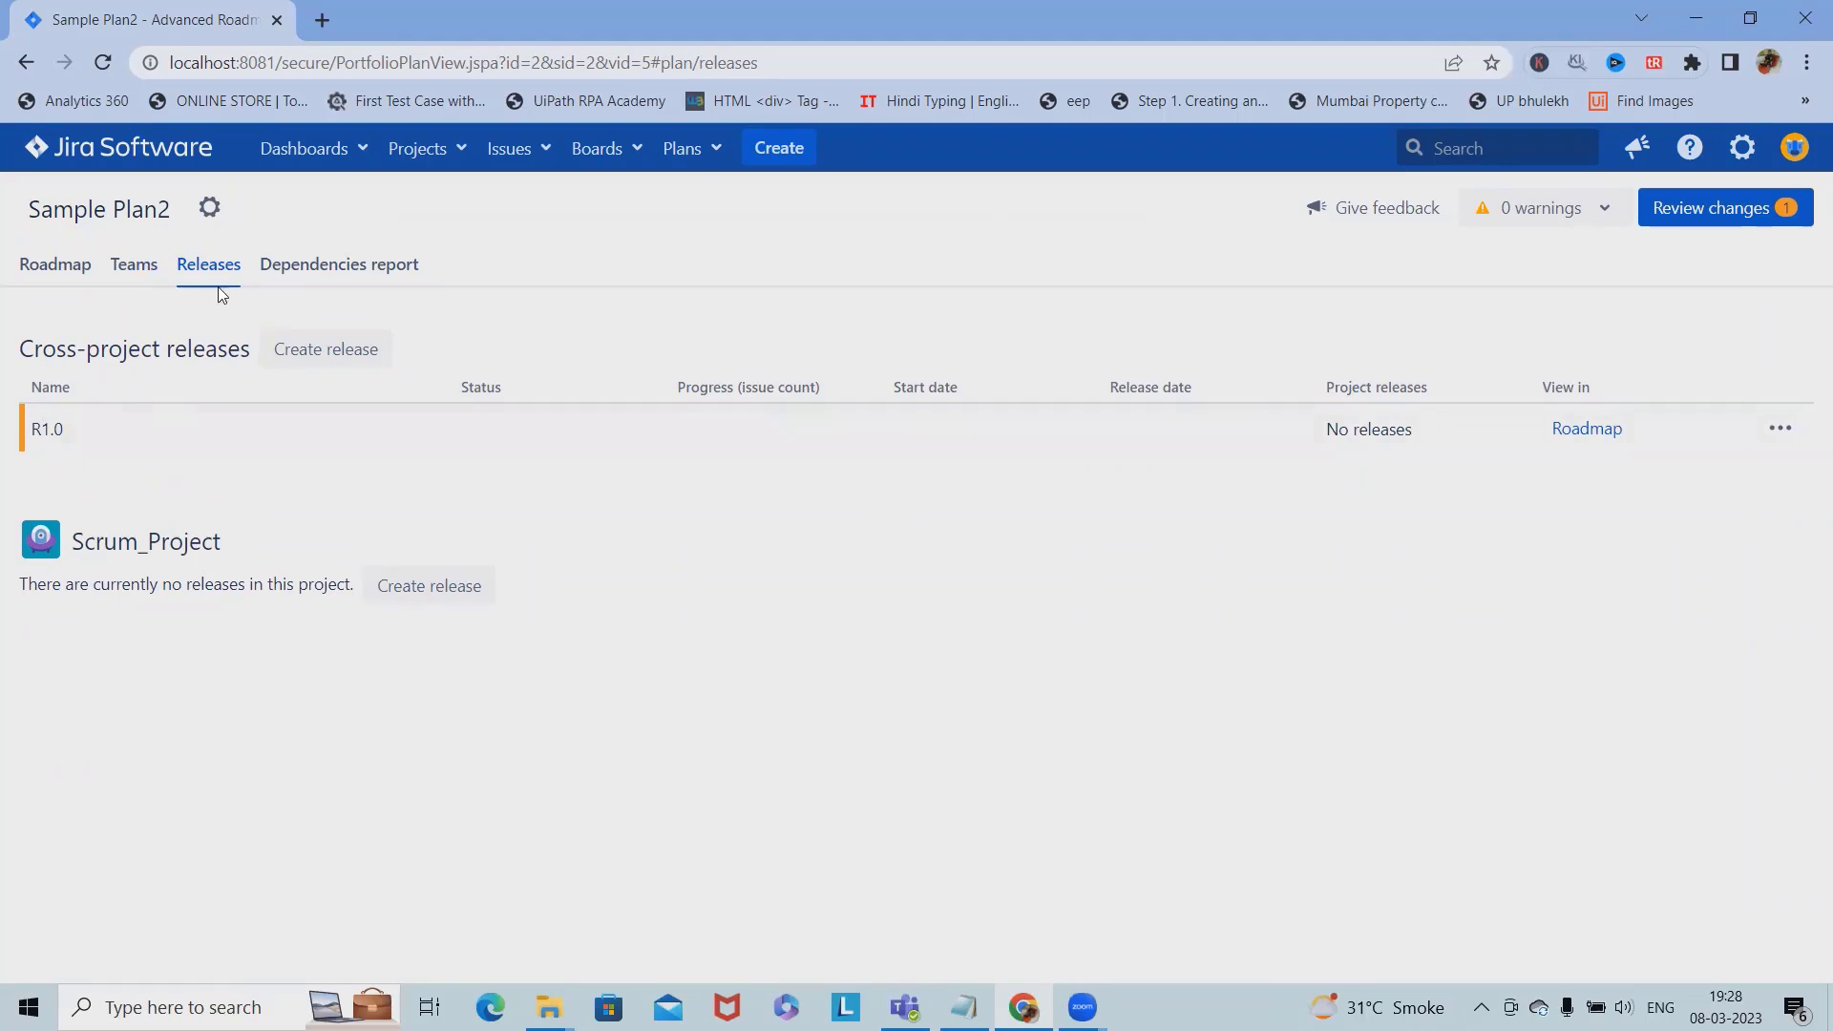
Step: Cancel a second new release, then look over the Dependencies report's rollup, grouping and issue filters
left_click(315, 355)
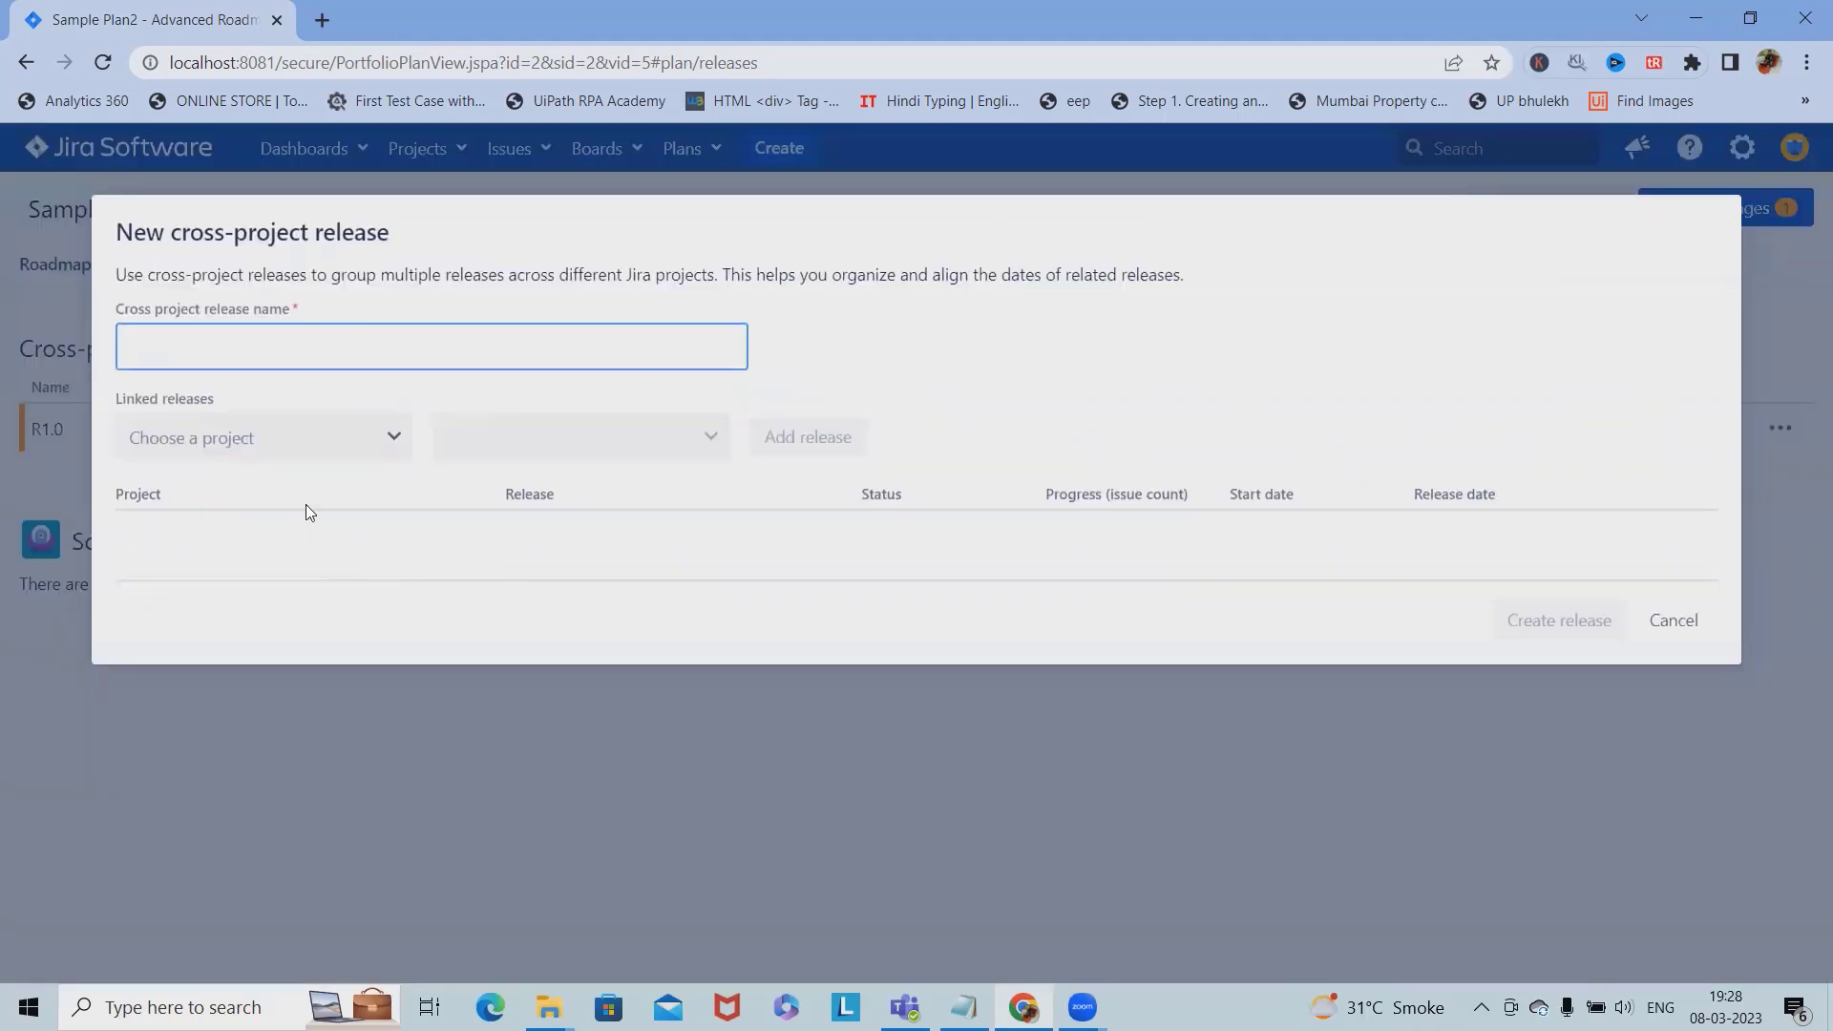
left_click(1674, 620)
left_click(291, 263)
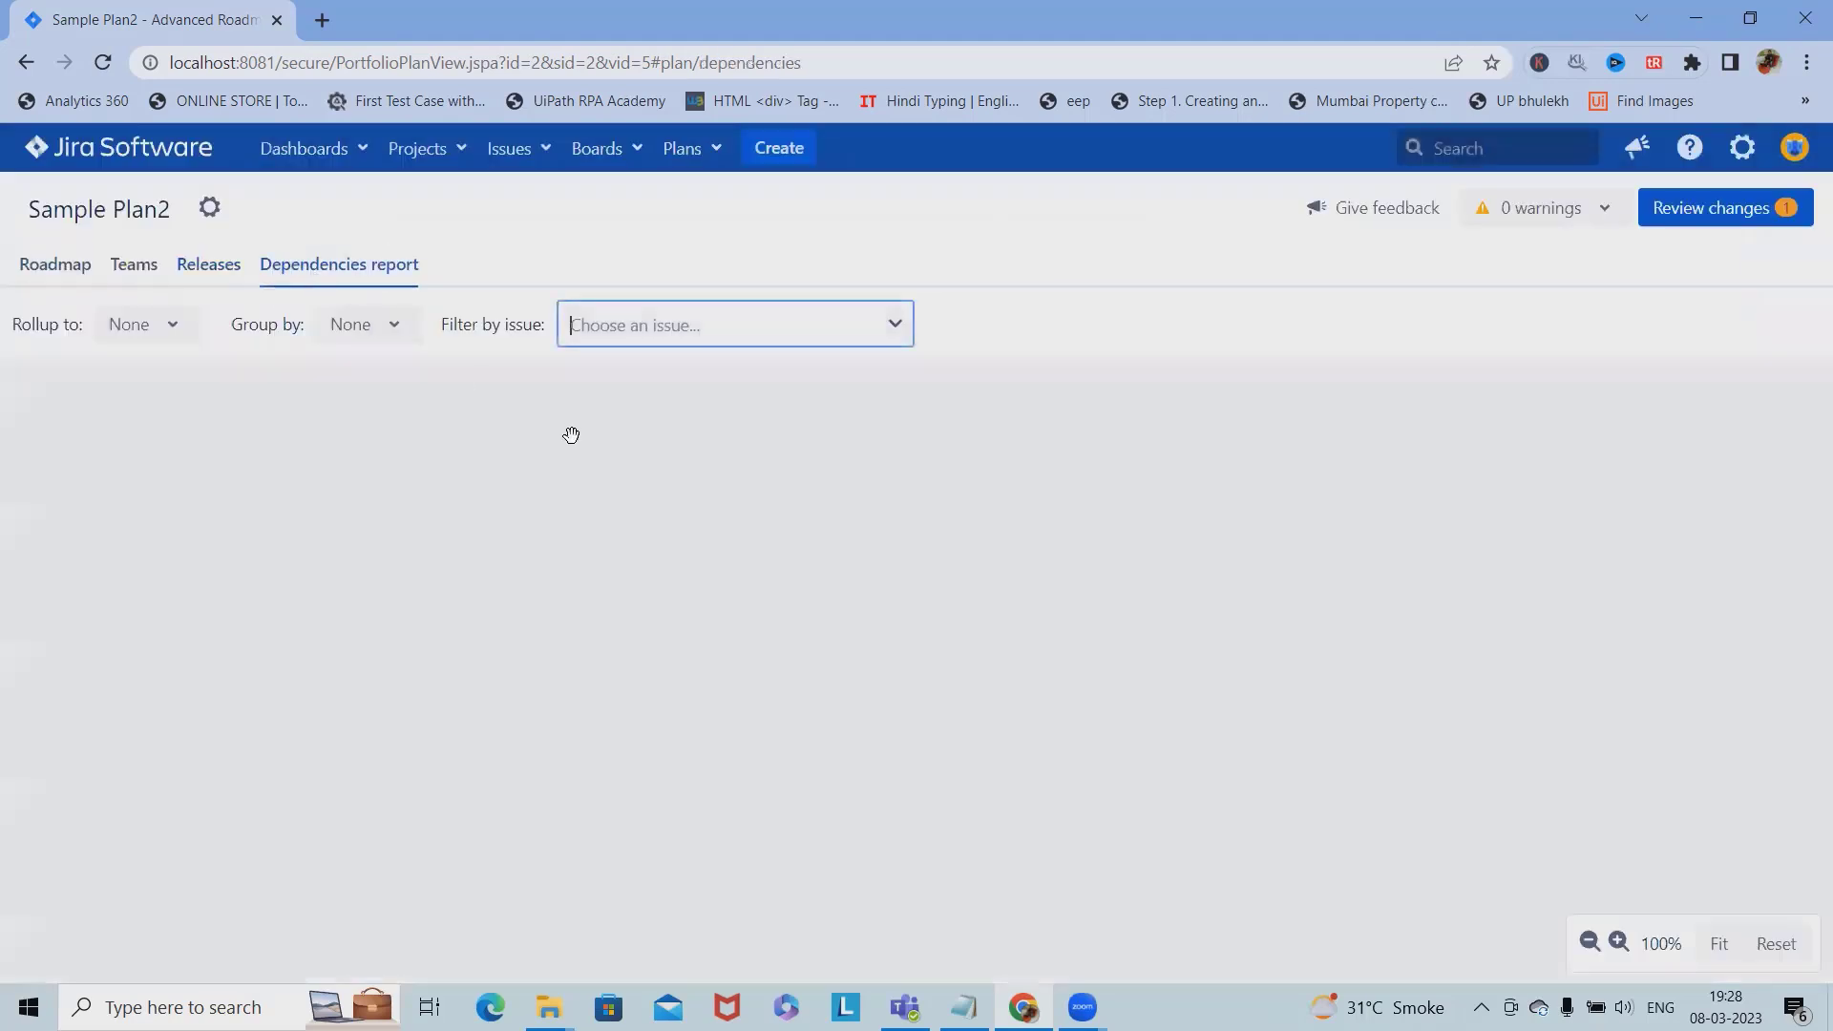
left_click(165, 326)
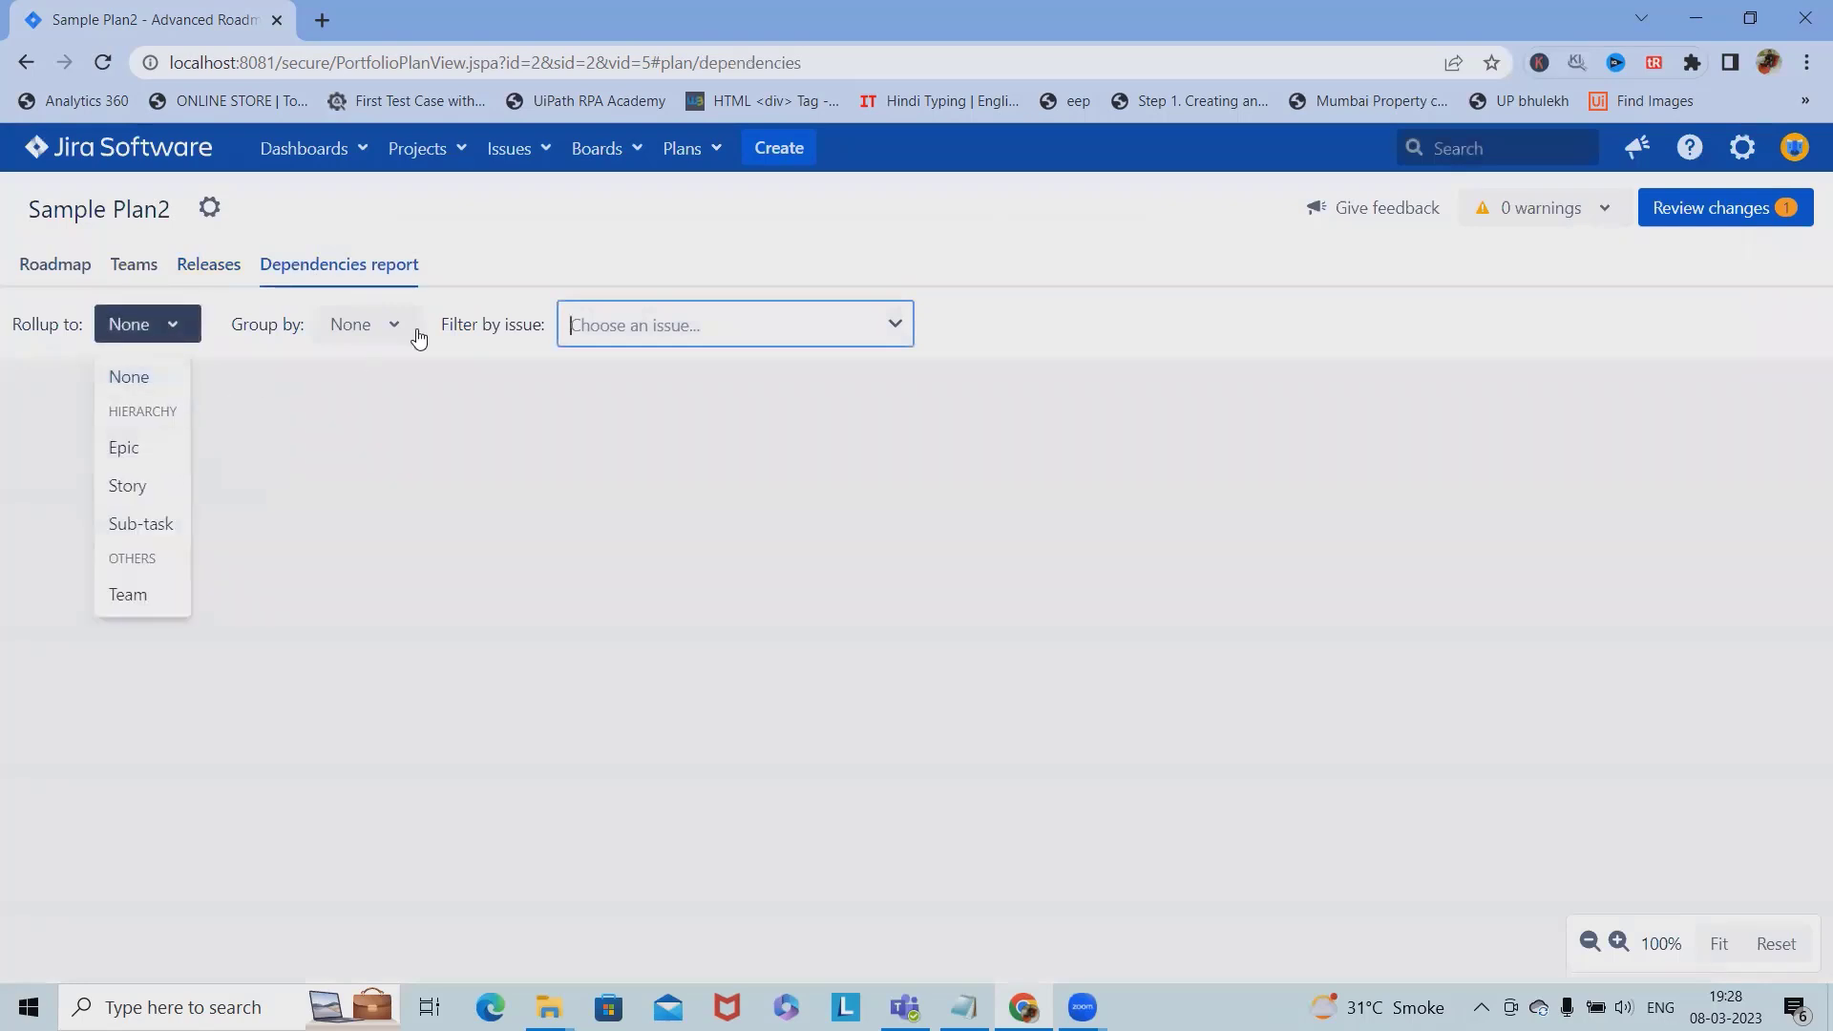
left_click(386, 347)
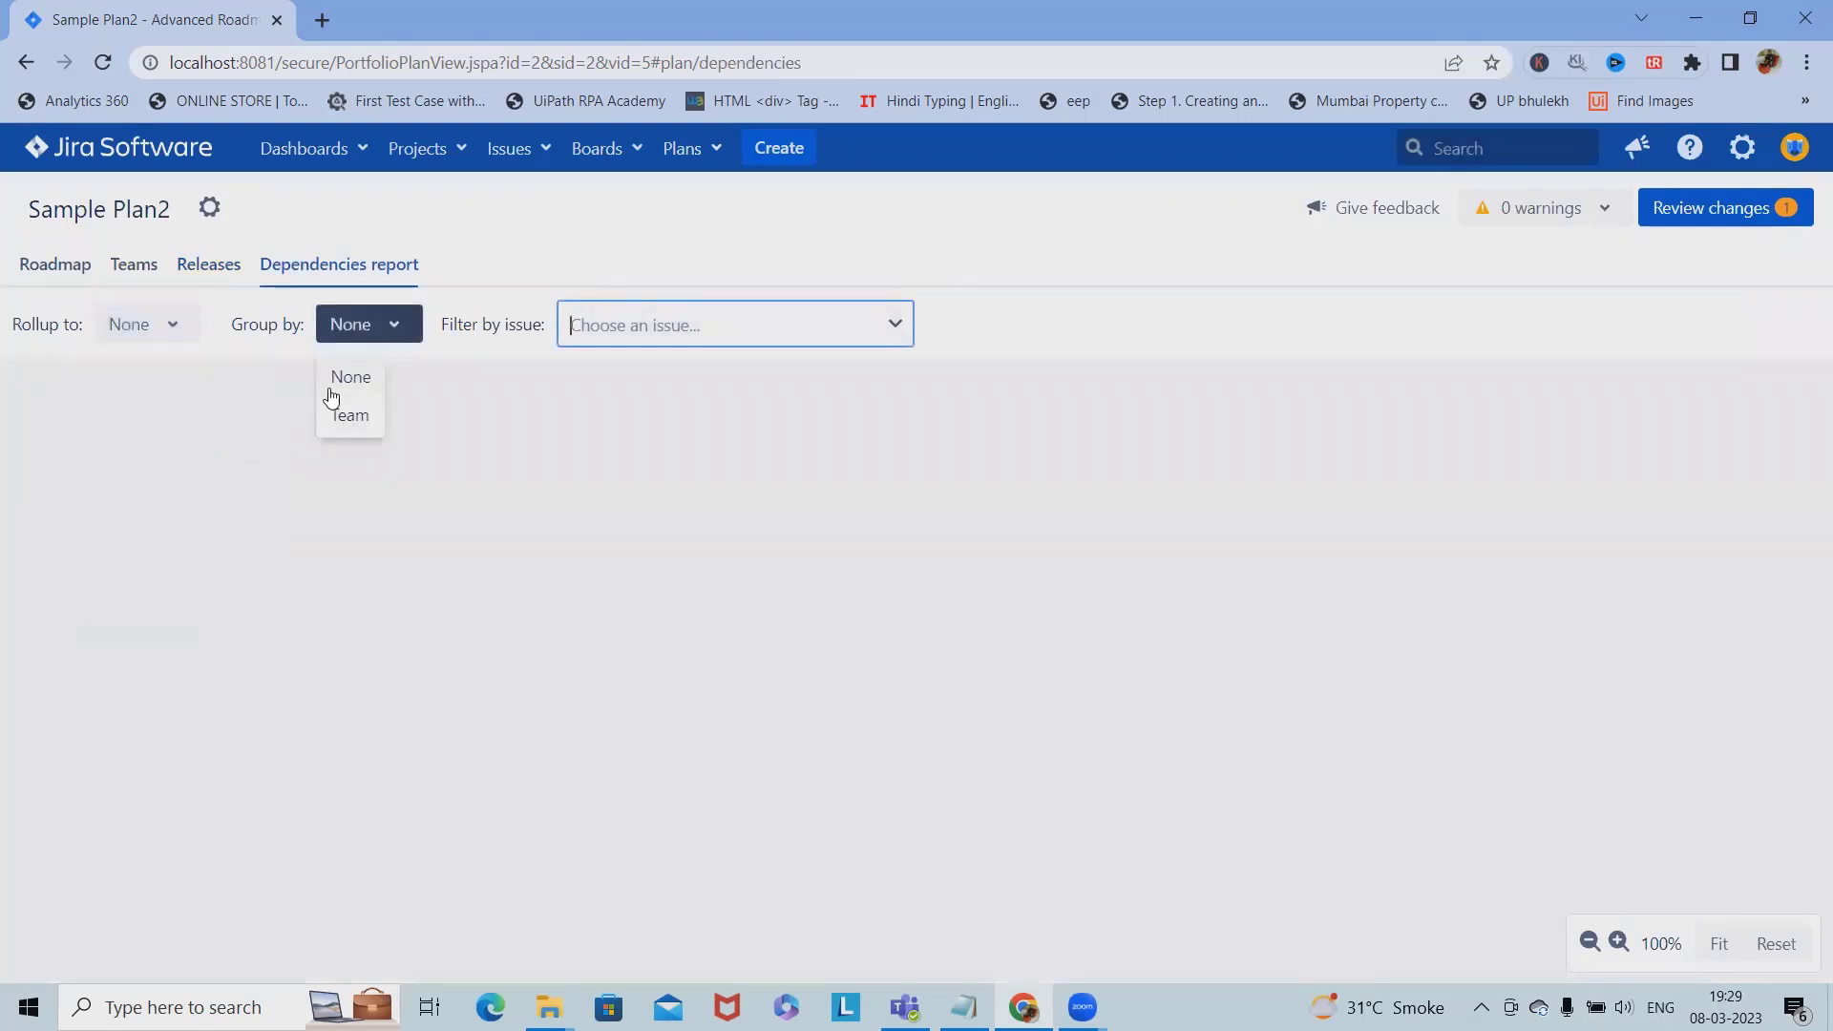
left_click(783, 330)
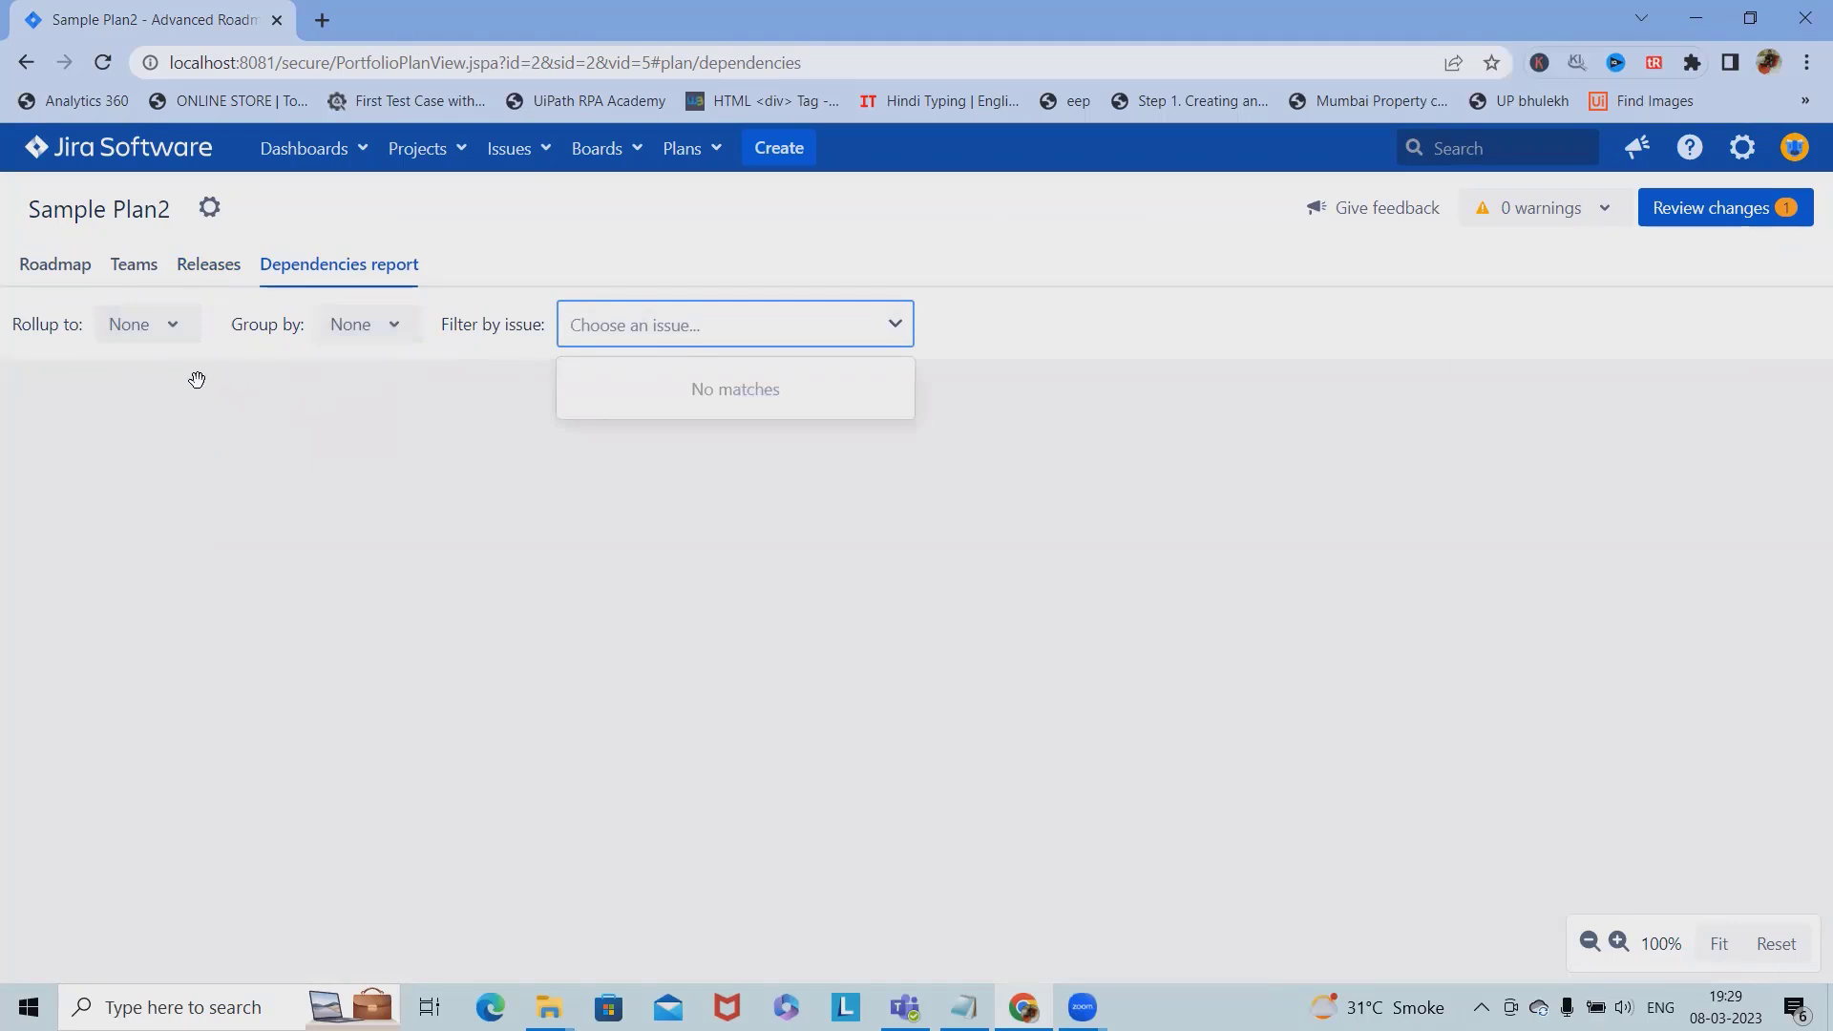
Step: Set the dependencies report rollup to Epic and group it by Team
left_click(167, 334)
left_click(129, 463)
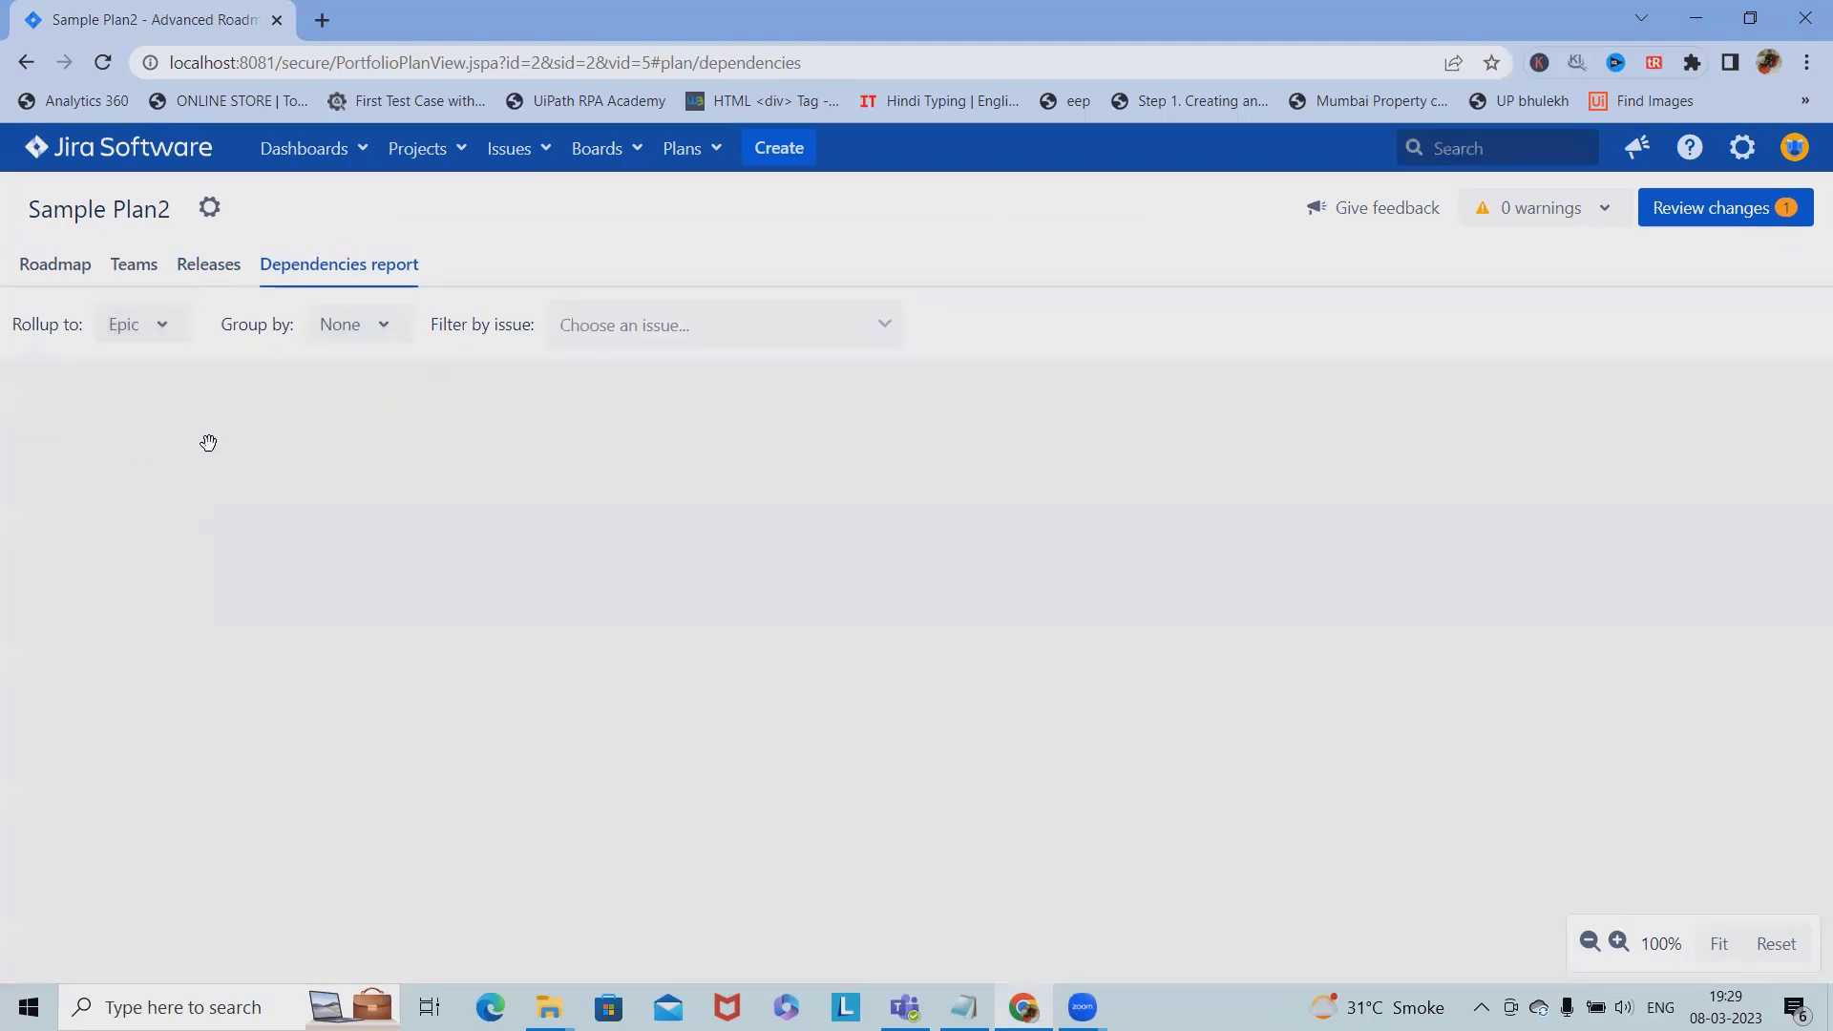
left_click(344, 326)
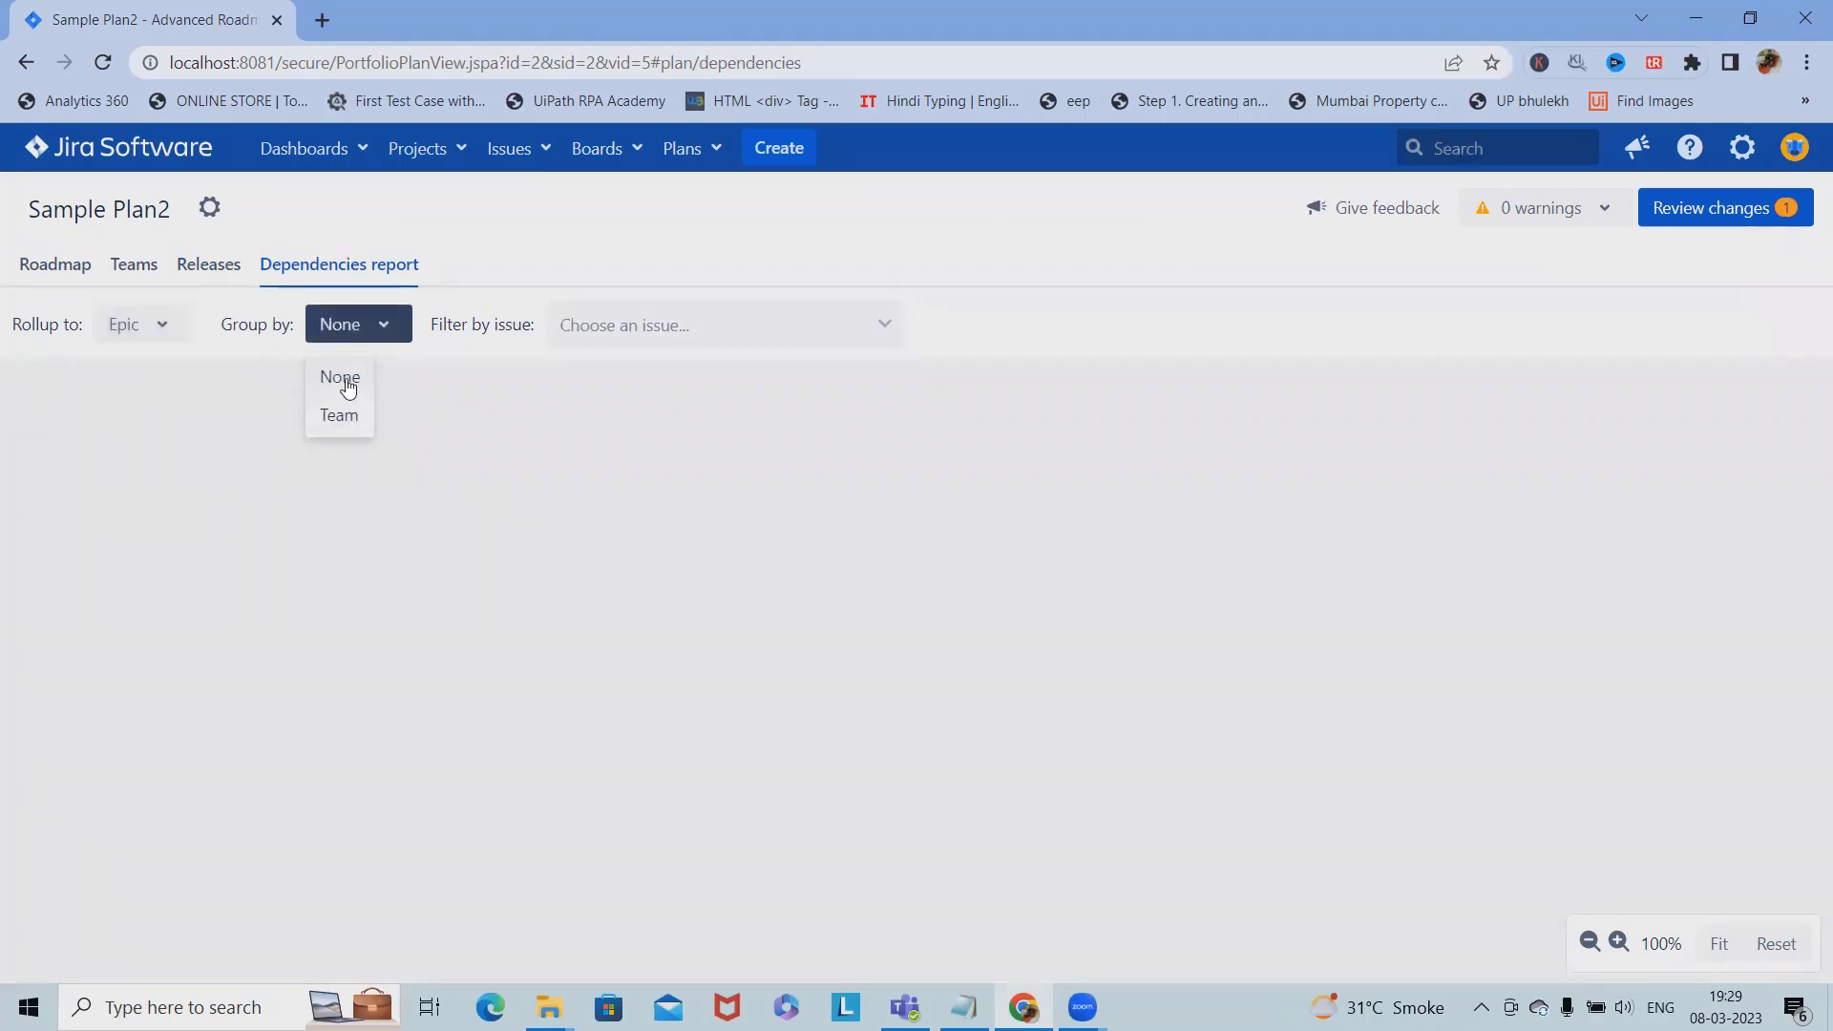
left_click(342, 378)
left_click(383, 334)
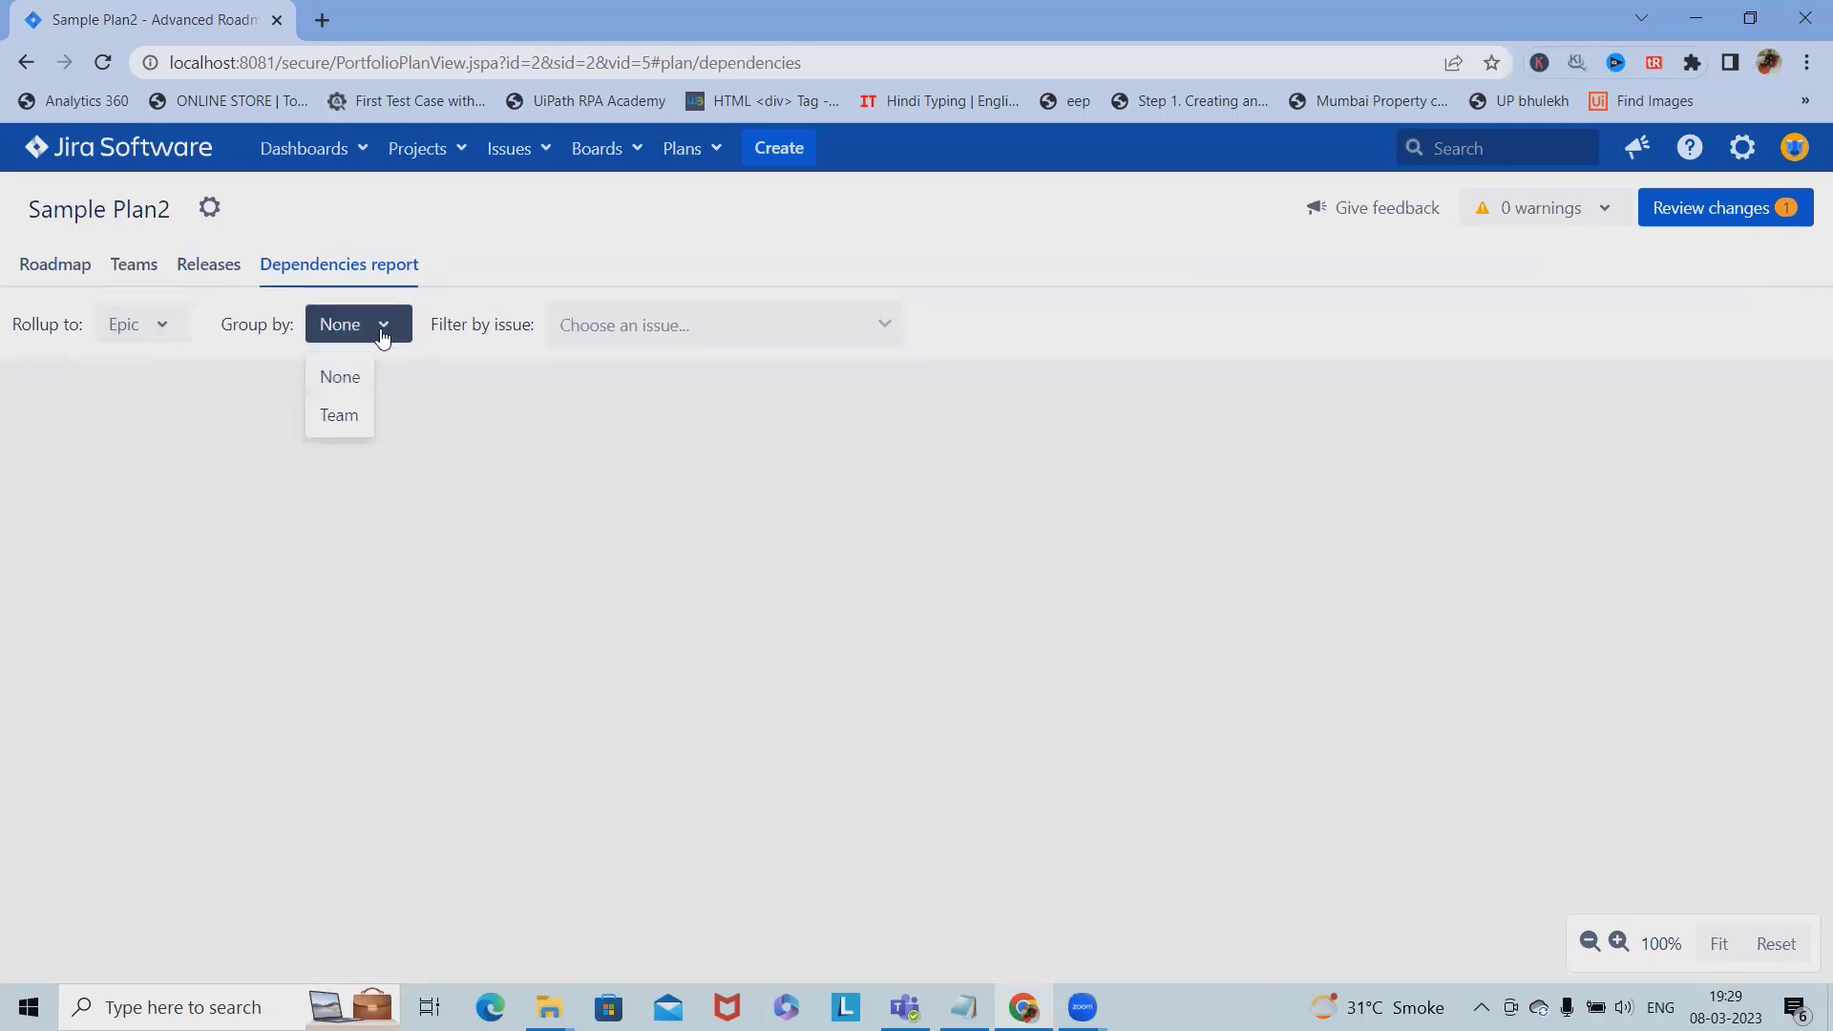
left_click(339, 415)
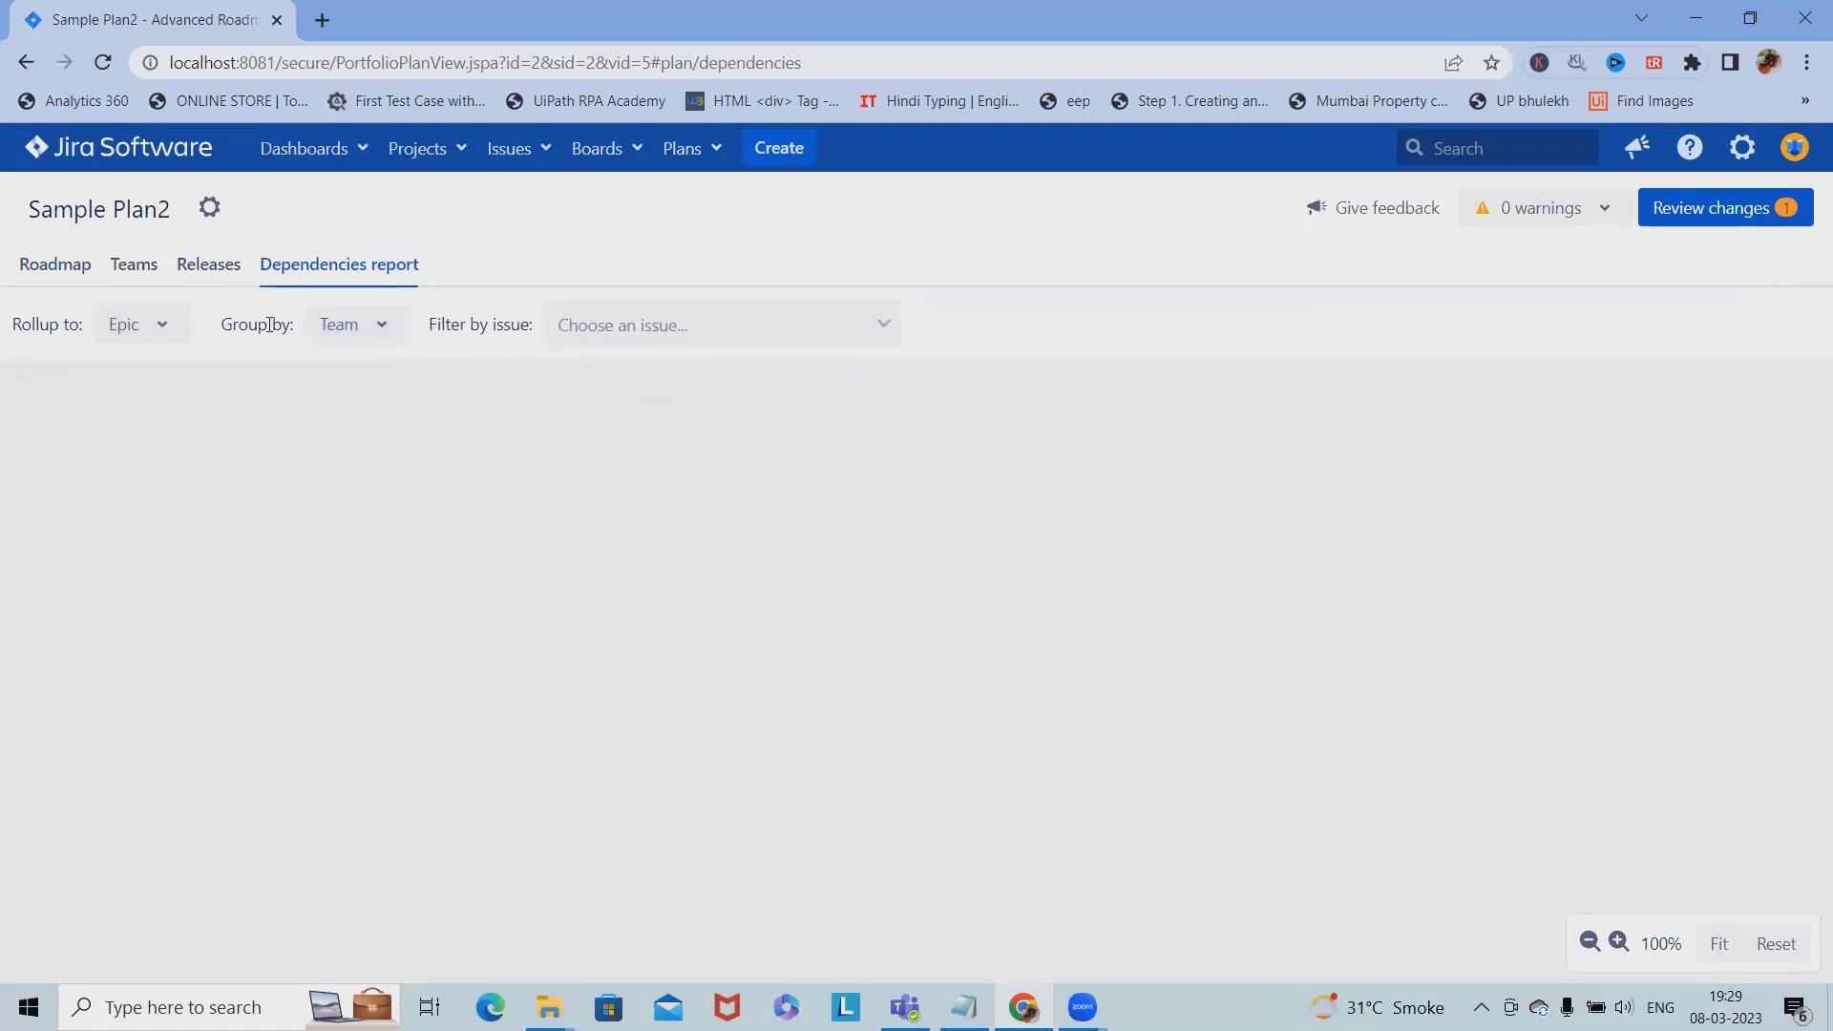
Step: Save the pending R1.0 release change to Jira and check the Releases tab
left_click(1725, 206)
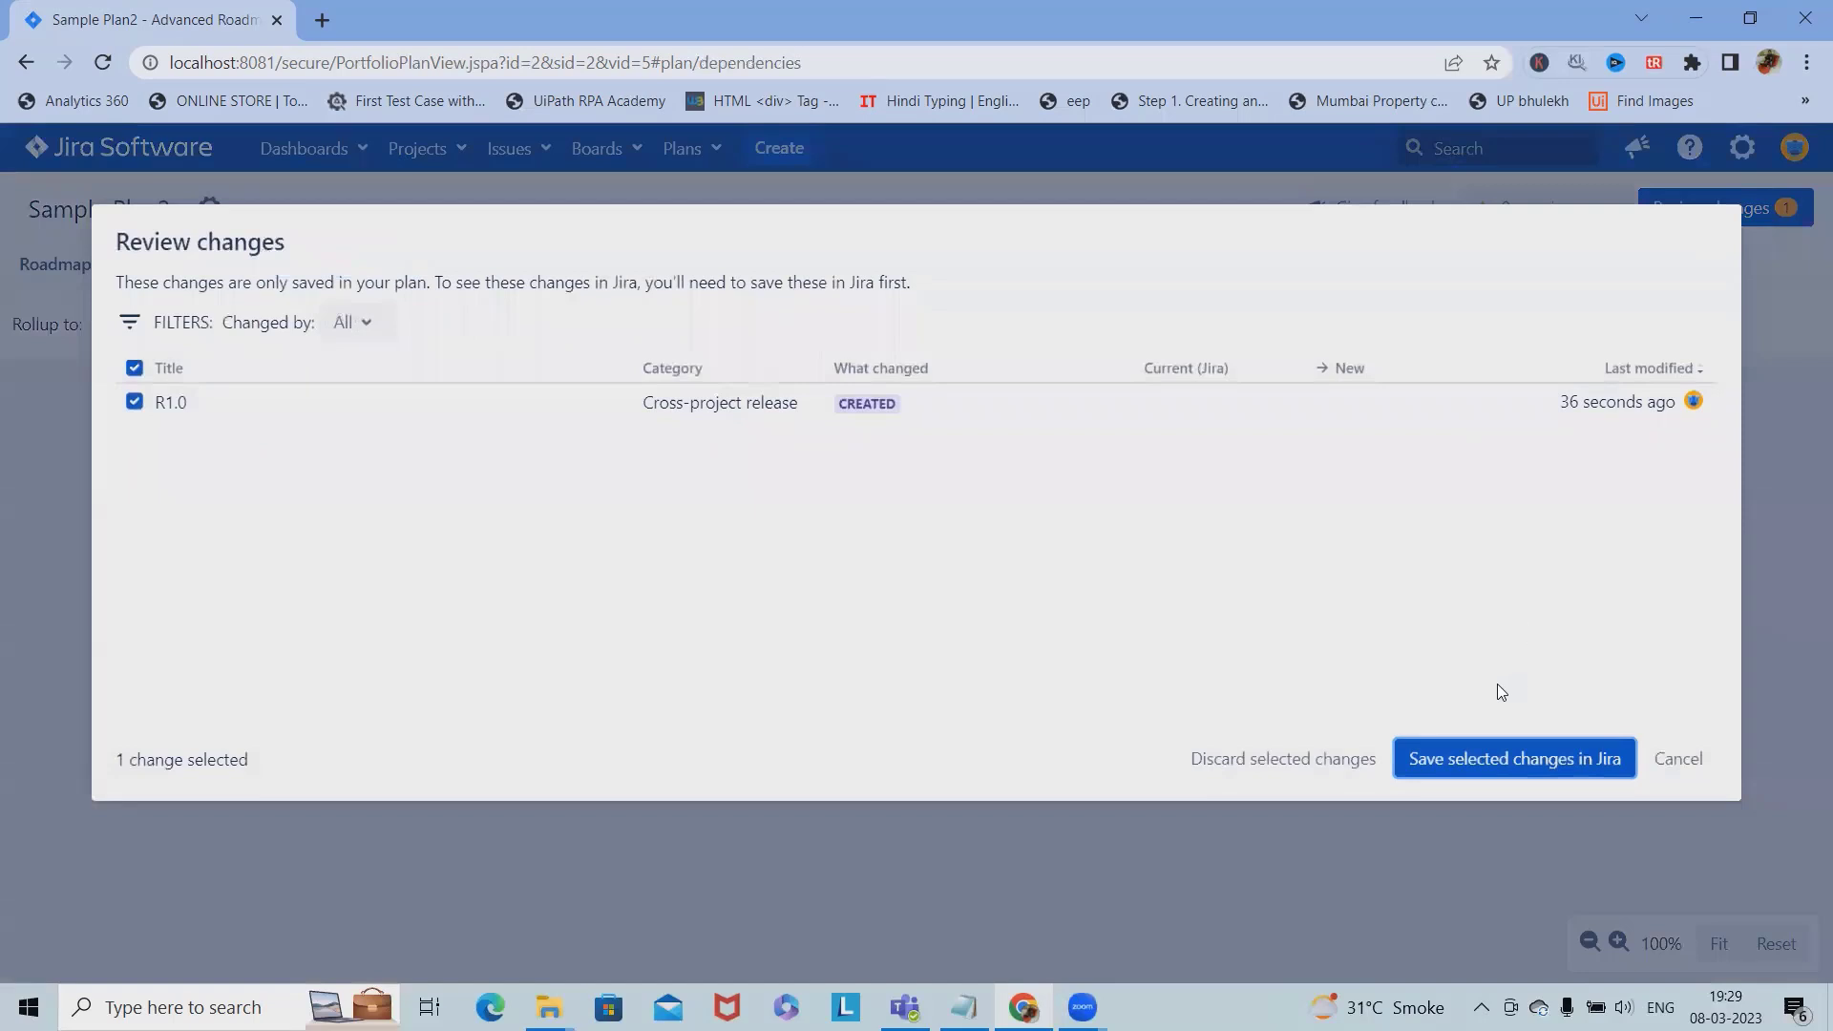
left_click(1451, 754)
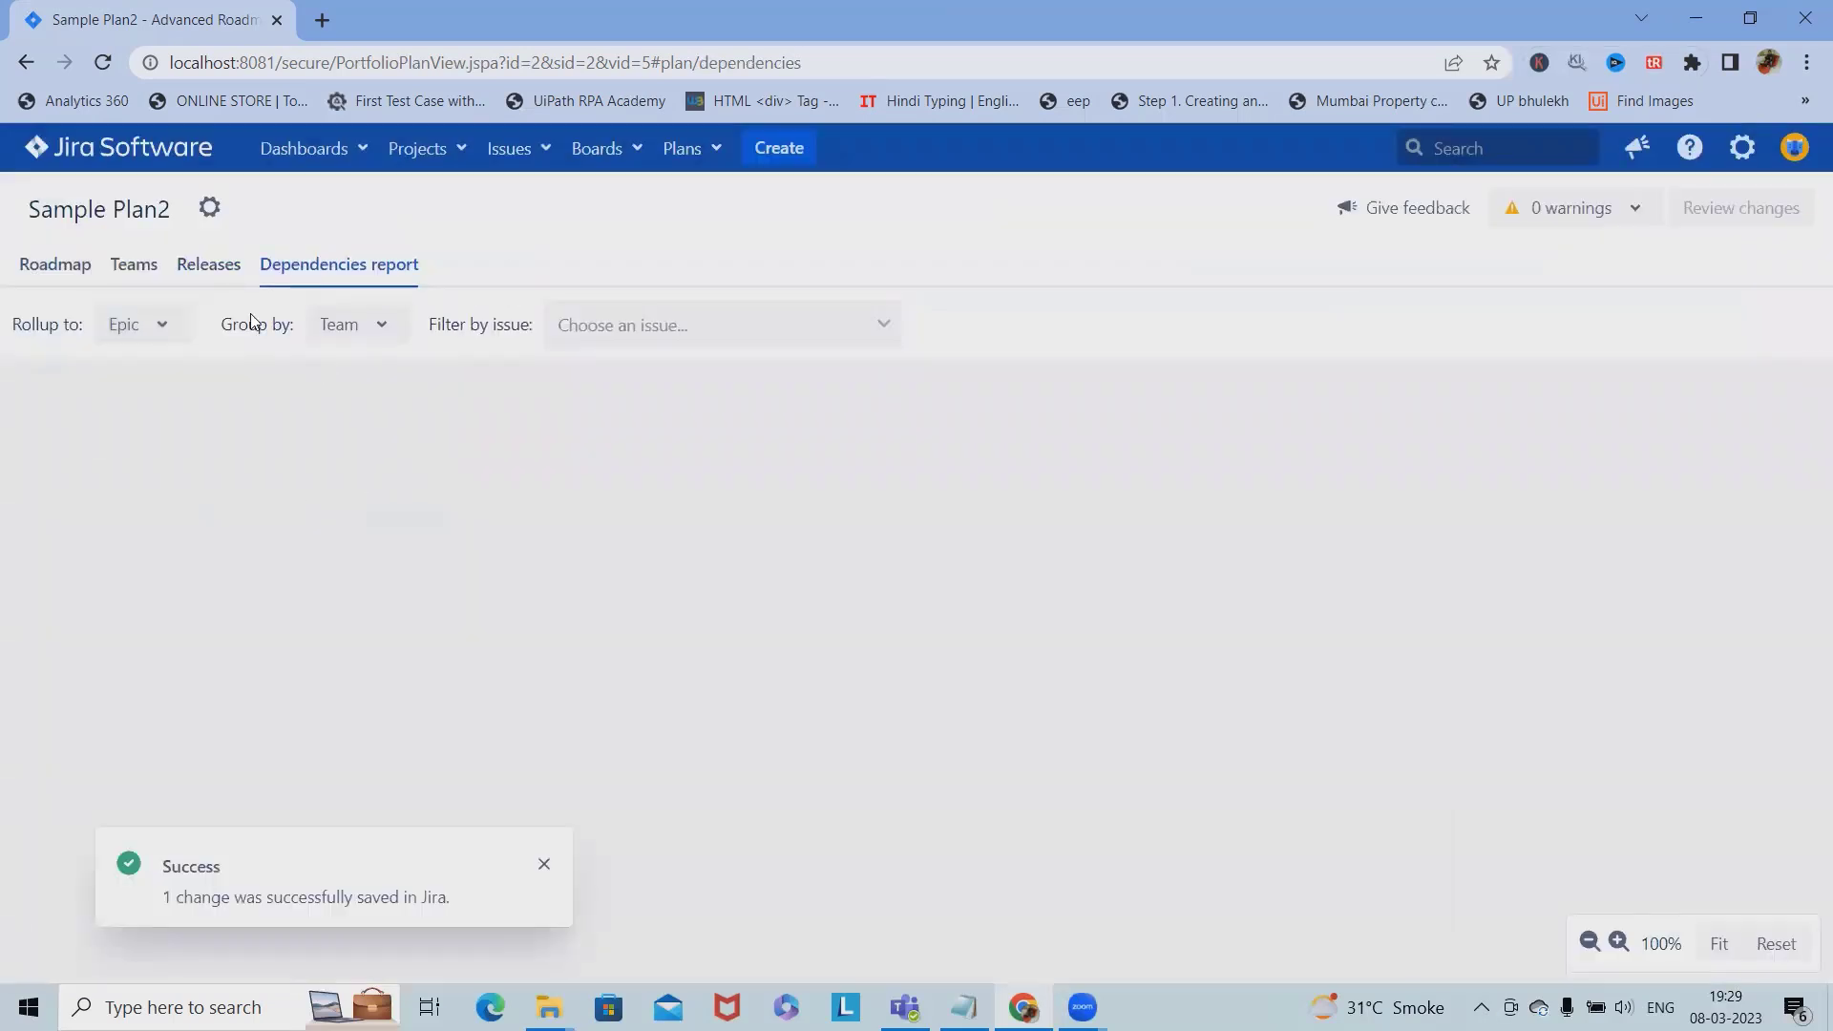
left_click(191, 274)
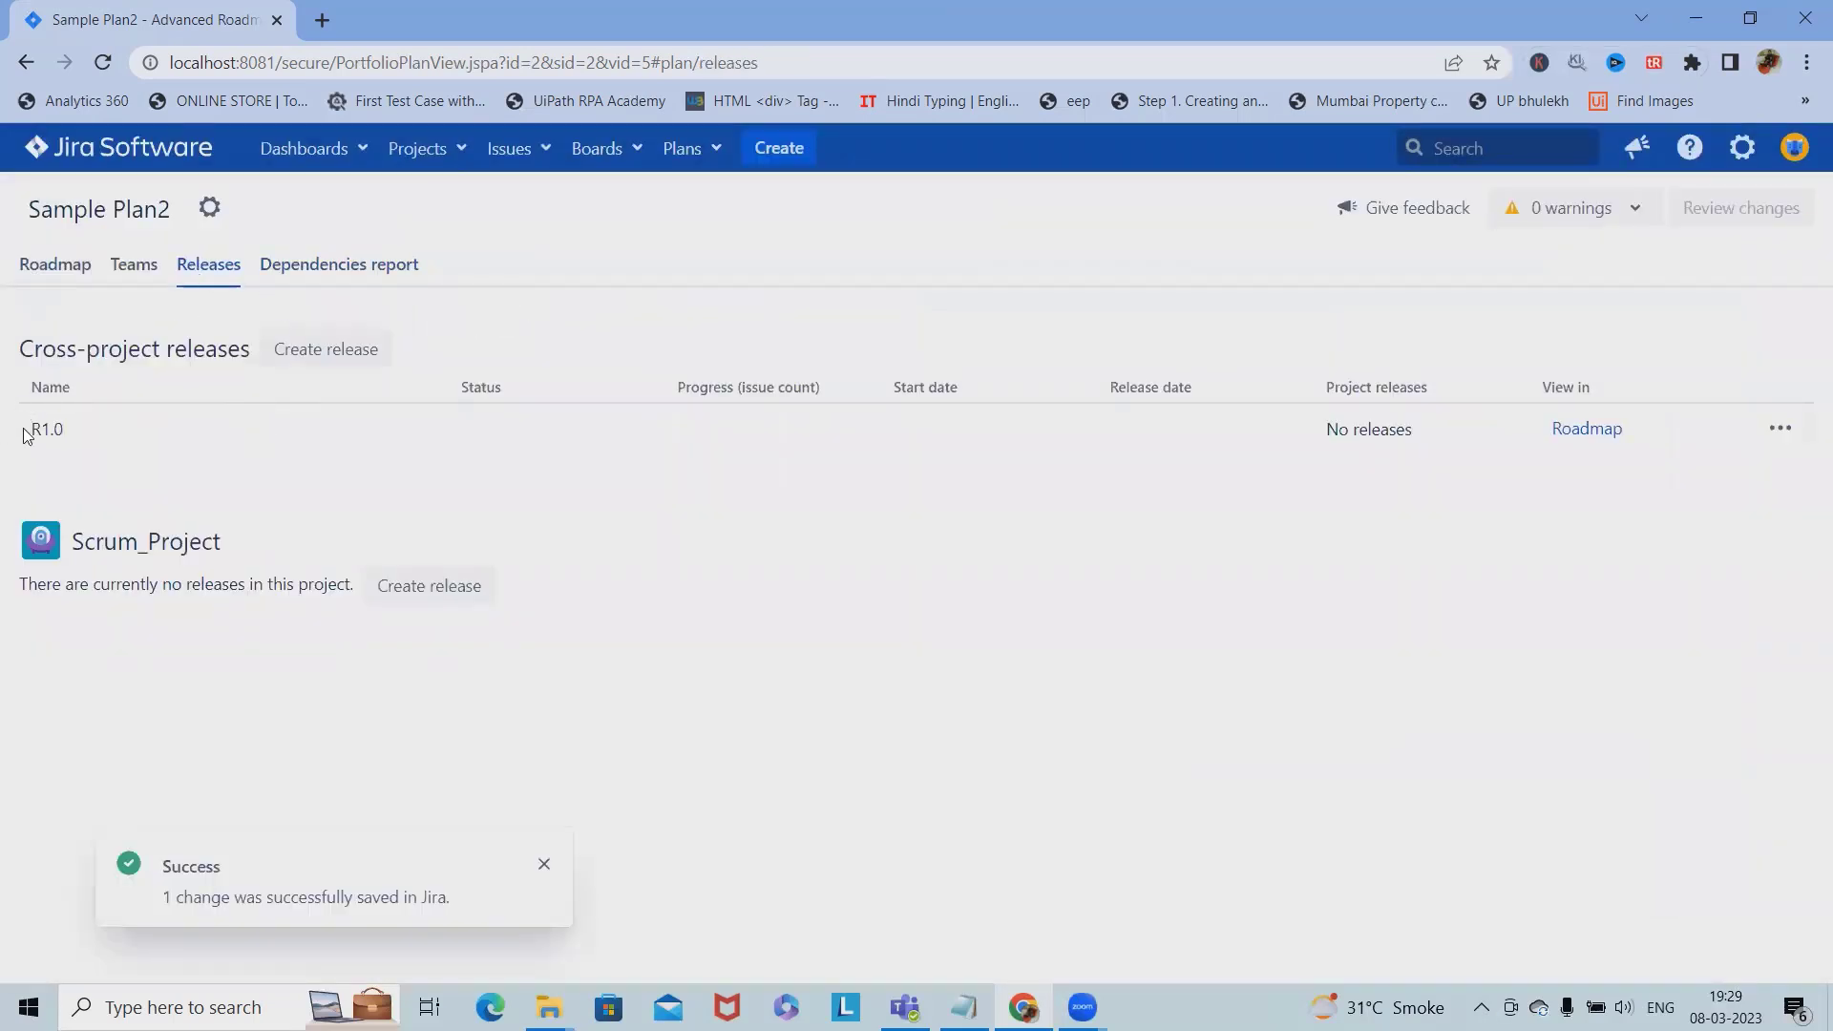
Step: Change the dependencies rollup to Sub-task, keeping the Team grouping, and return to the roadmap
left_click(355, 279)
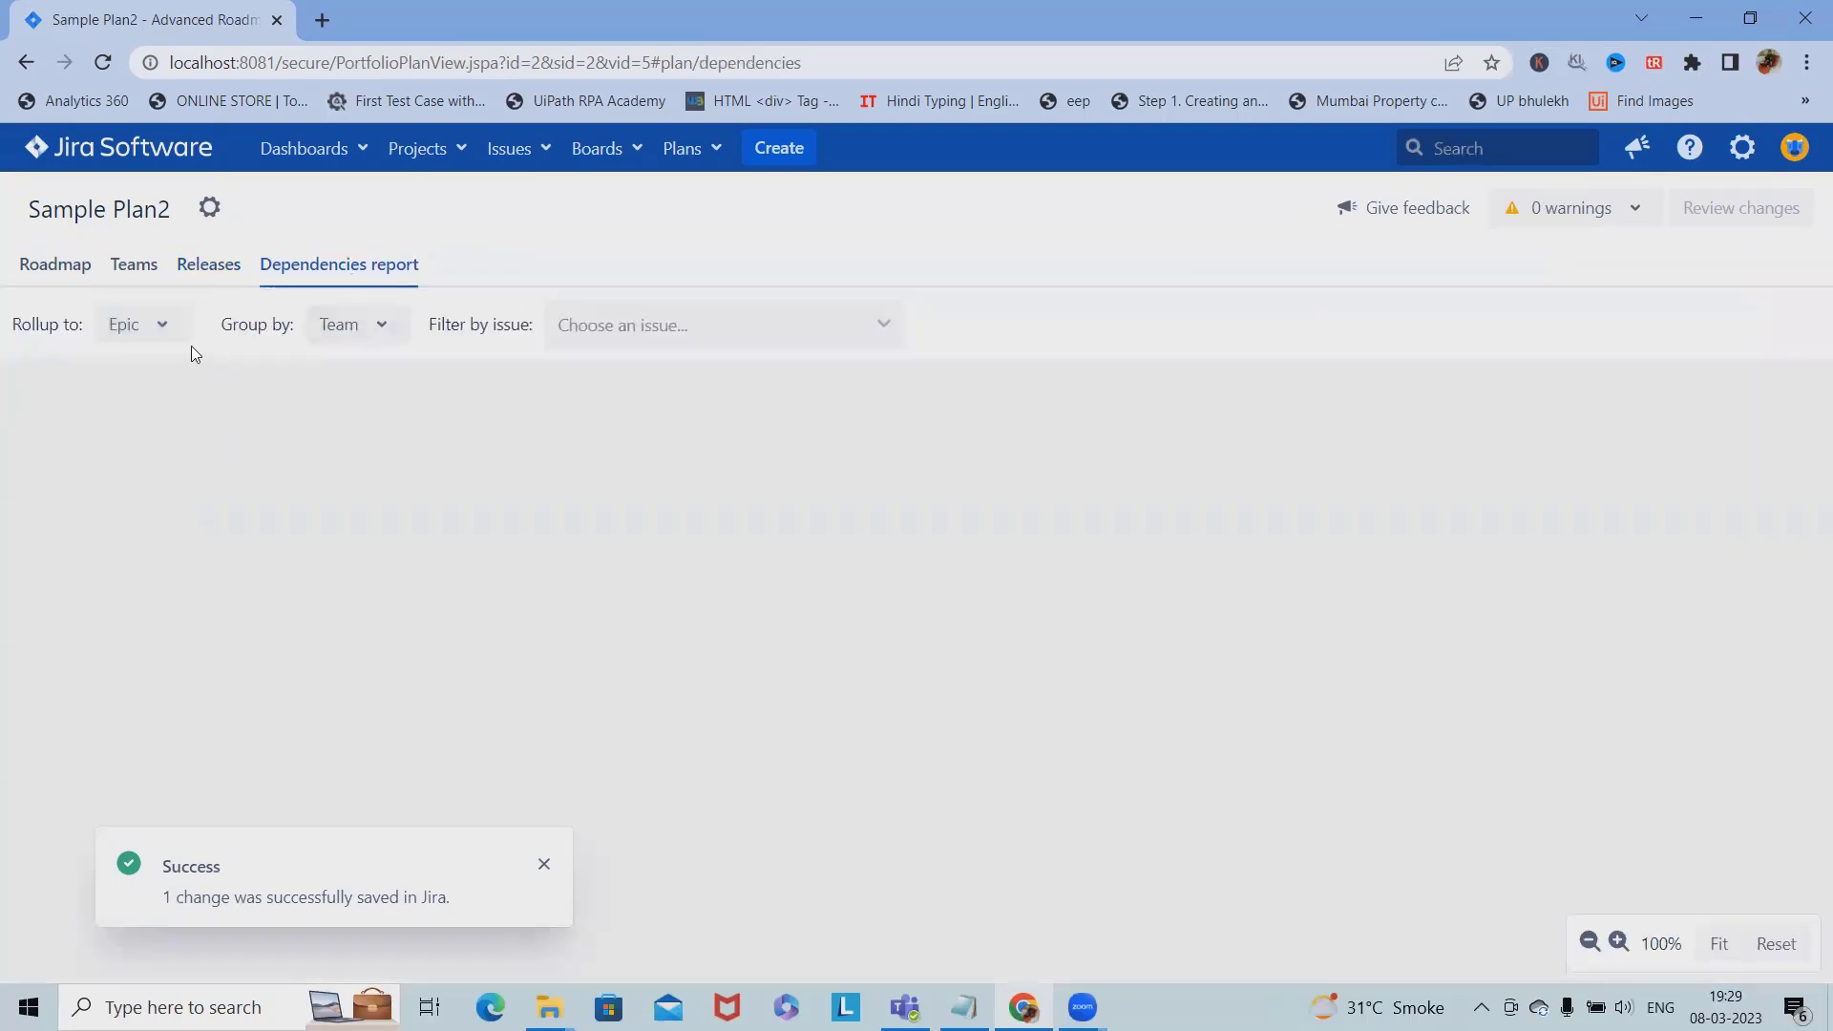
left_click(153, 325)
left_click(134, 524)
left_click(387, 324)
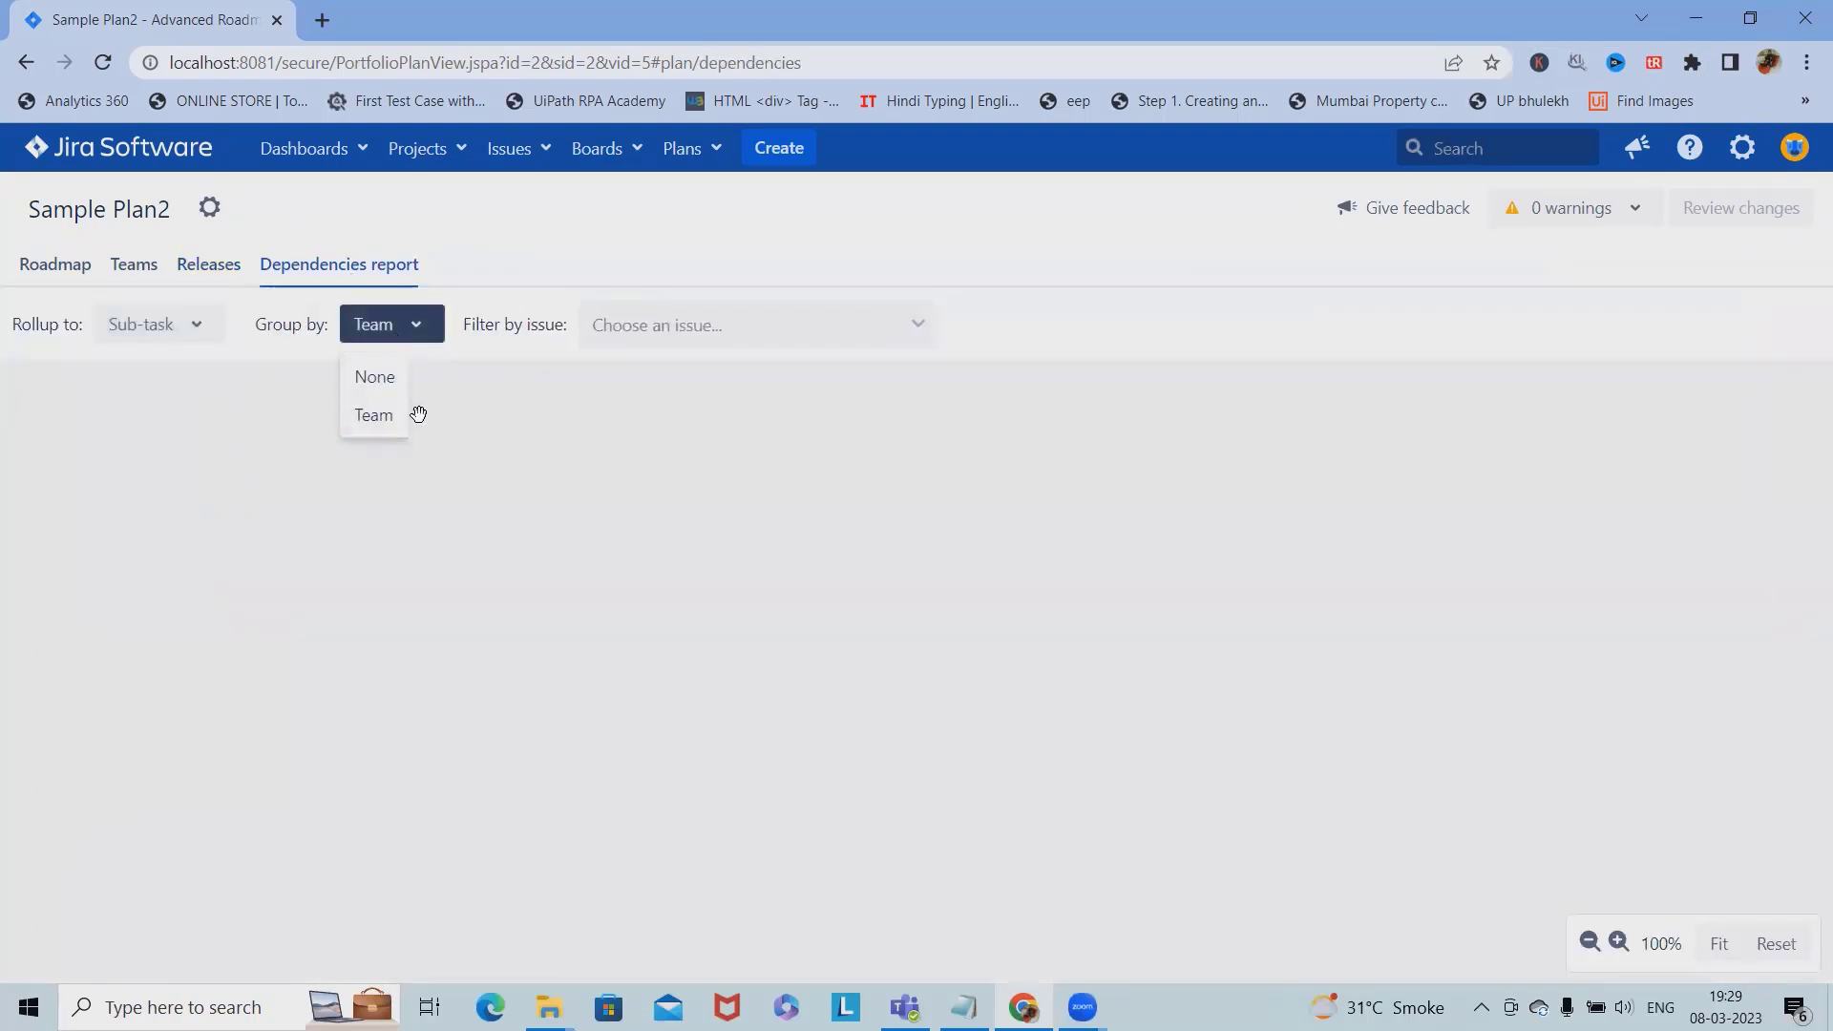
left_click(382, 501)
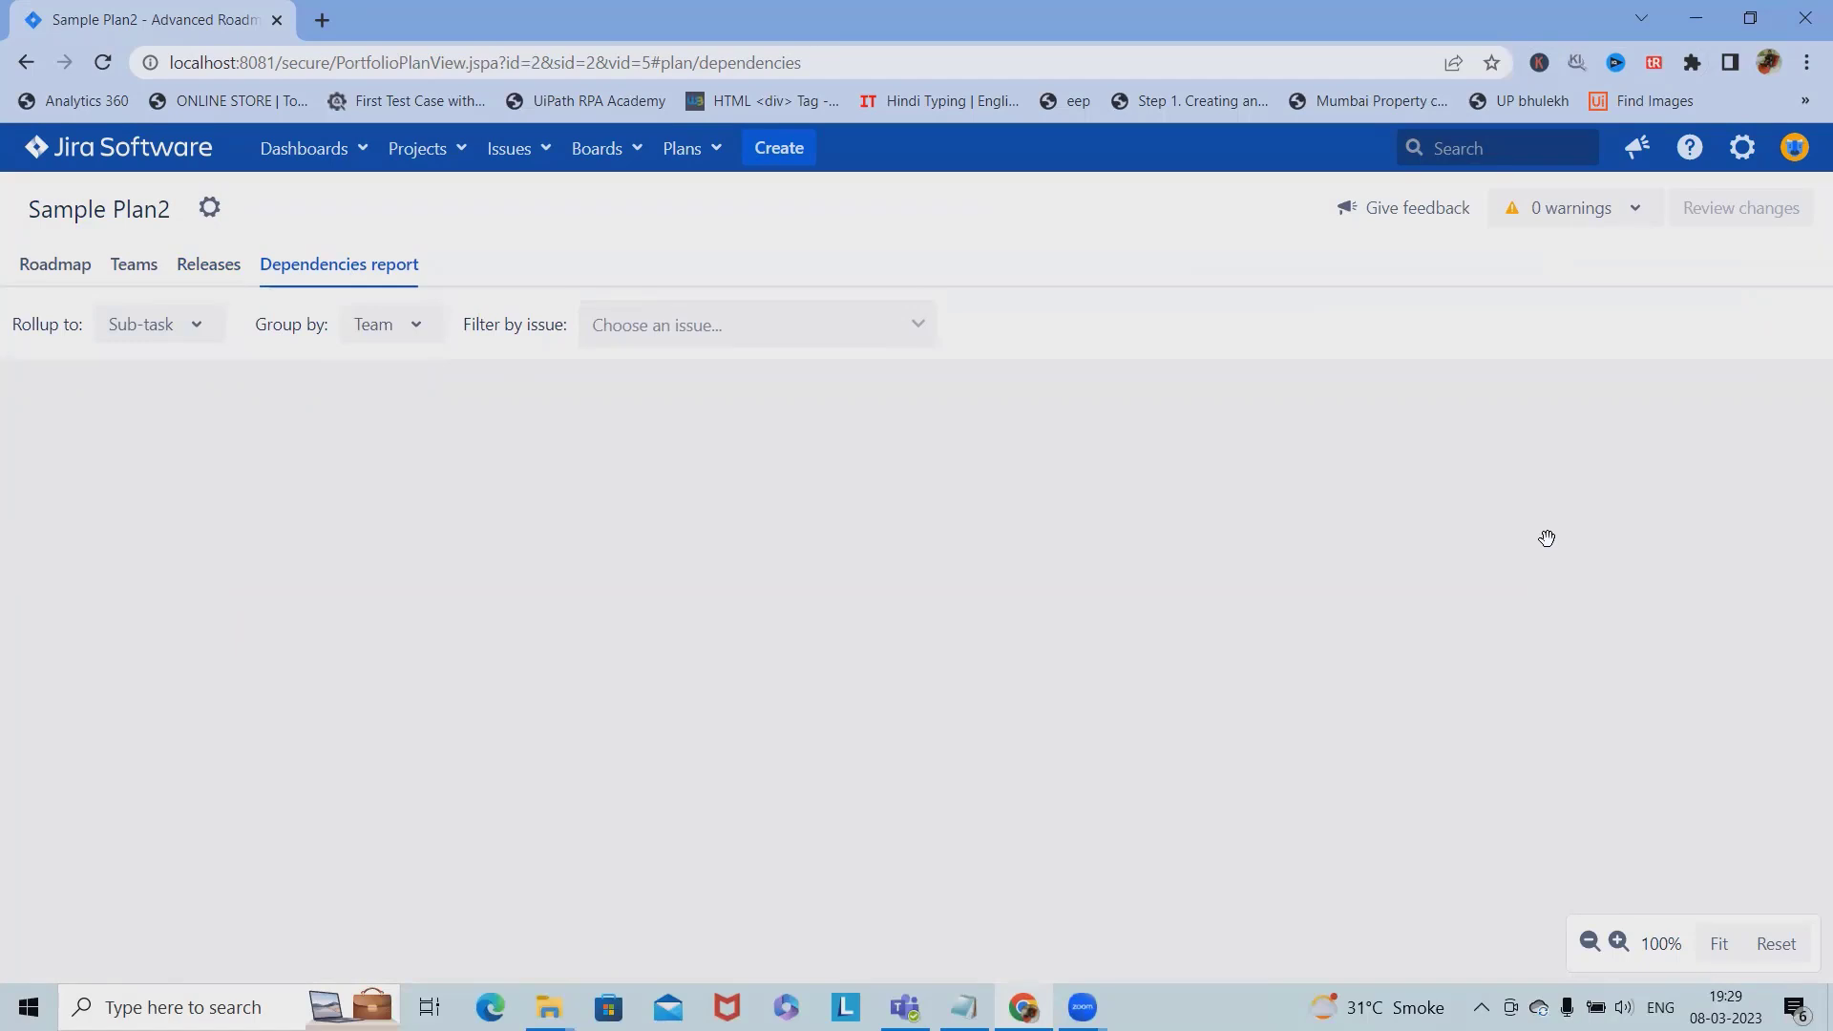
left_click(43, 263)
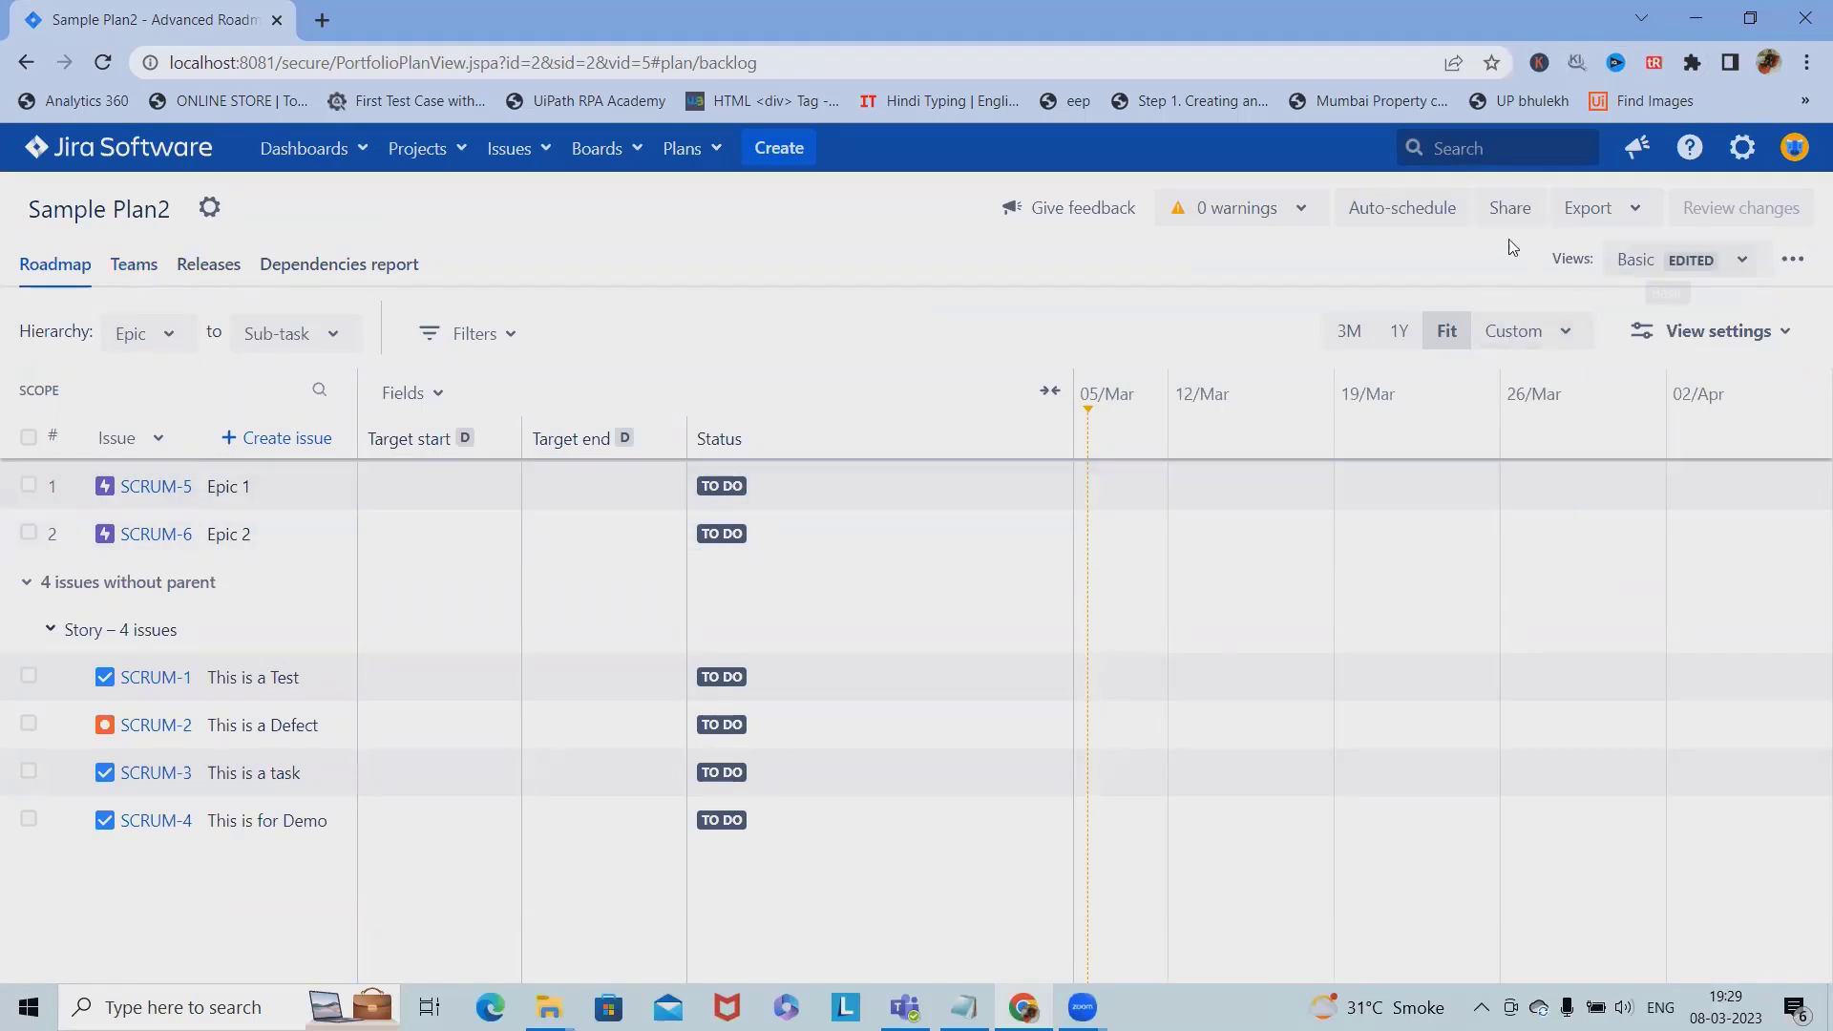
Step: Open the Warning center and read through its six warning types, each affecting 0 issues
left_click(1301, 208)
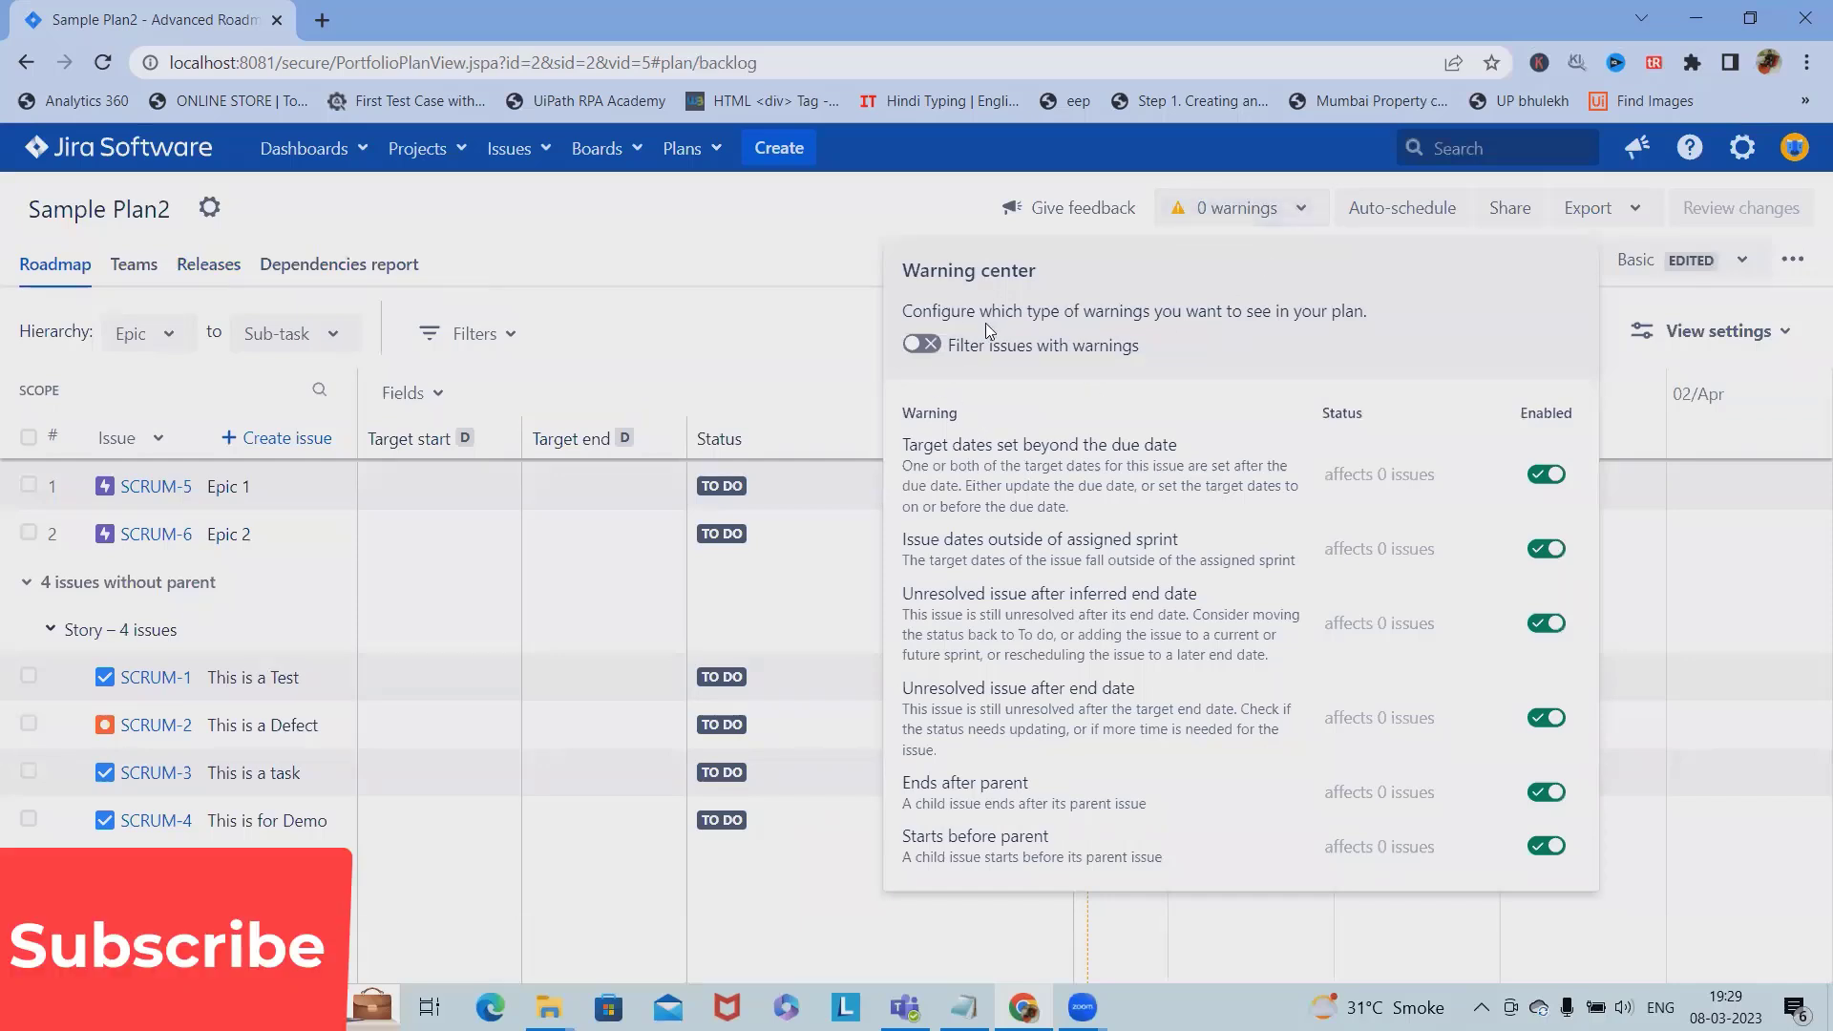
left_click_drag(993, 313, 1116, 337)
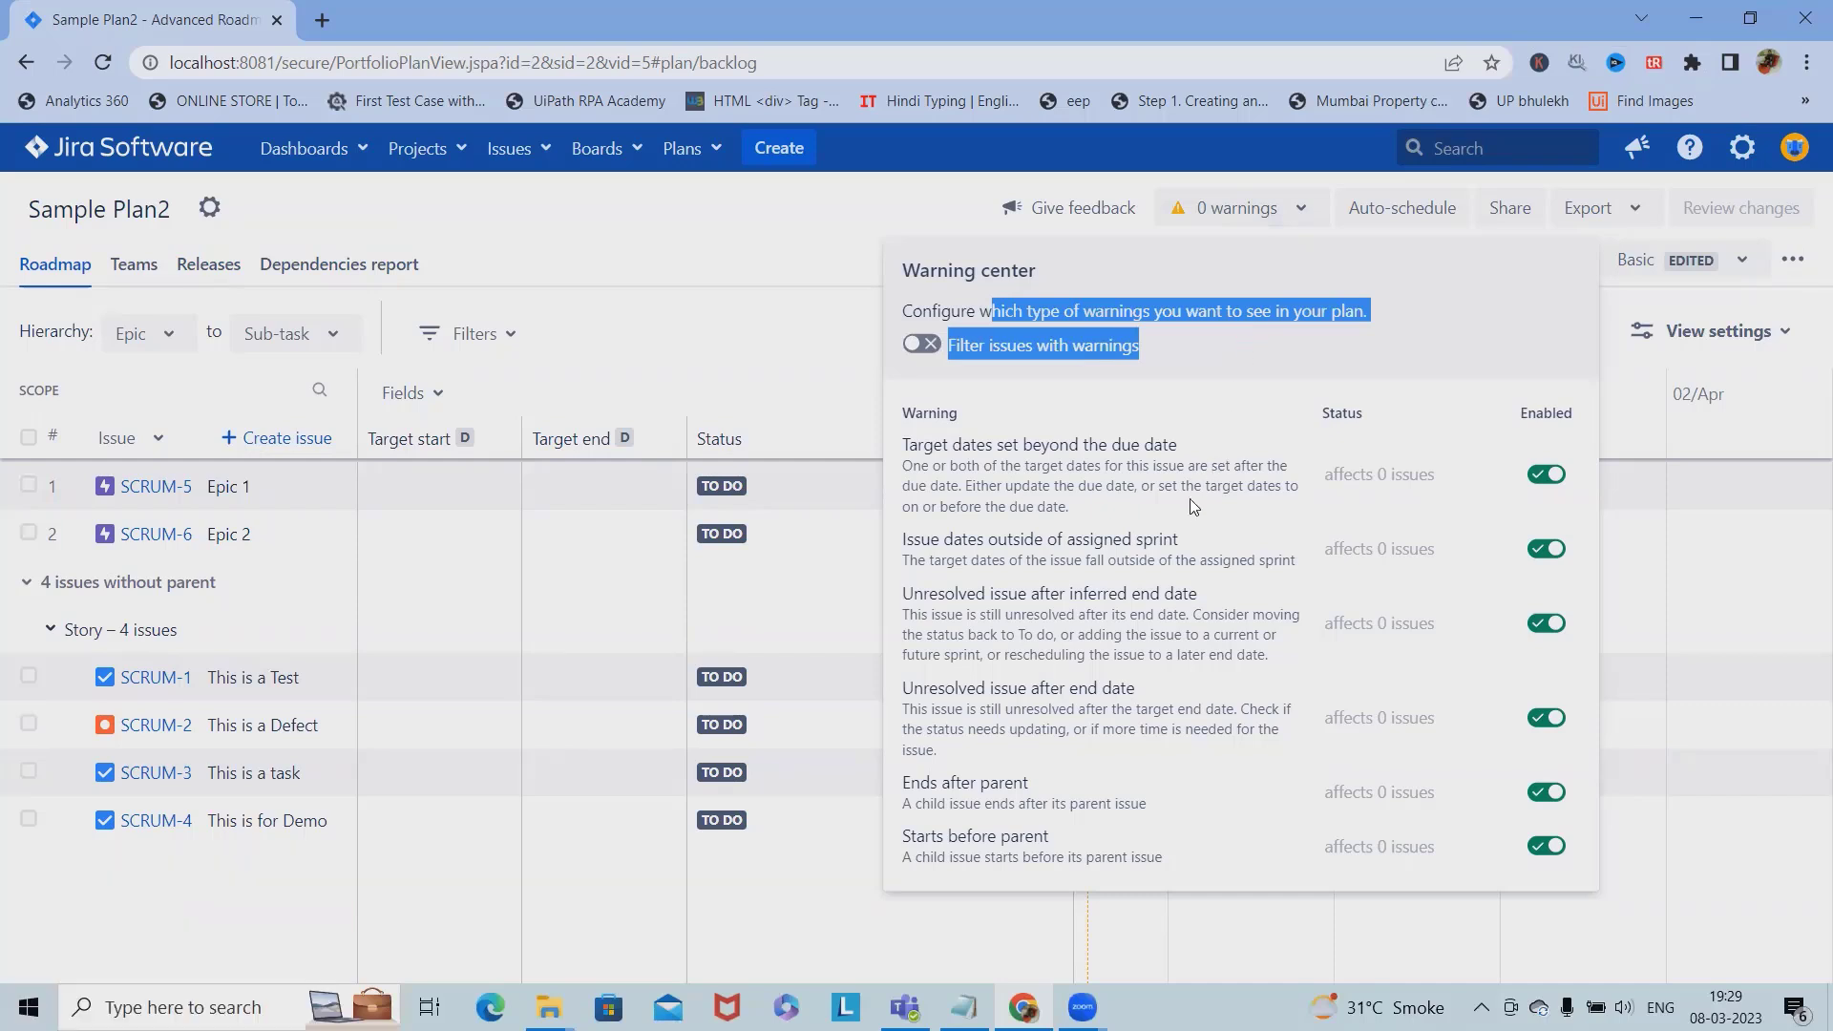
left_click_drag(910, 445, 1158, 541)
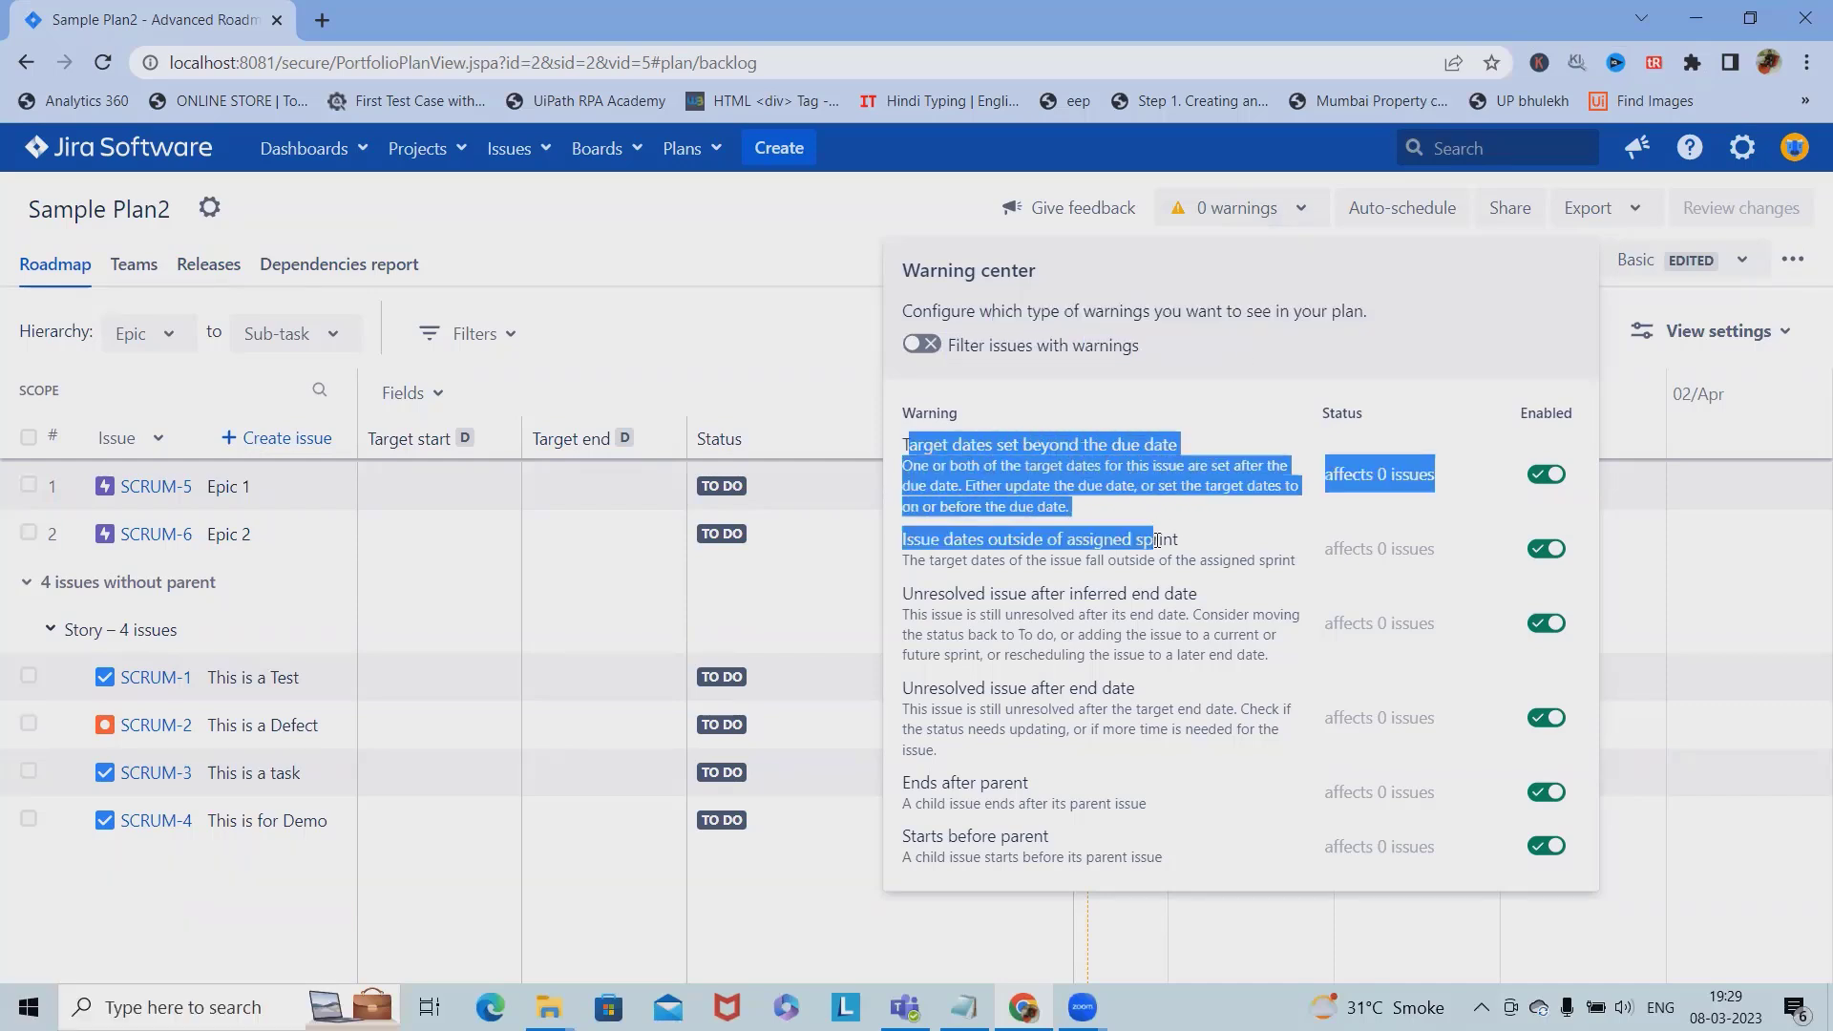
left_click(948, 573)
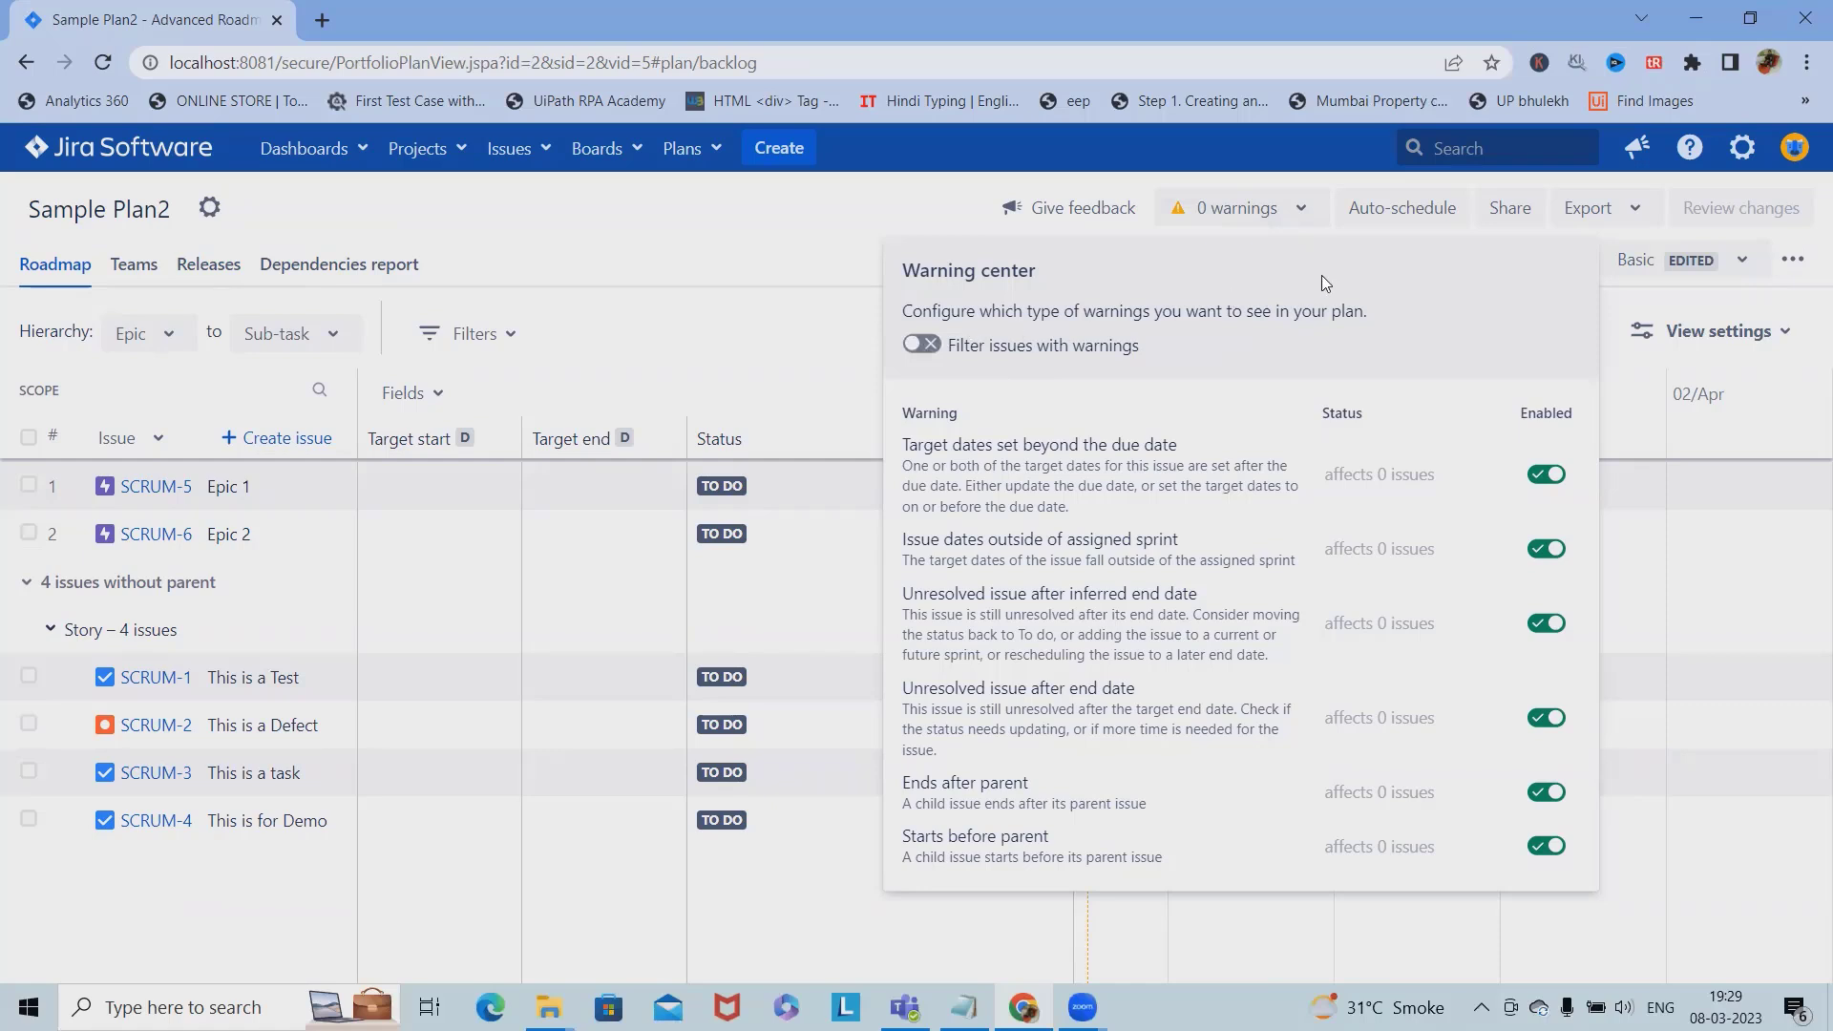
Step: Check the Auto-schedule, Share and Export options without applying them, then open the plan's gear menu
left_click(1406, 212)
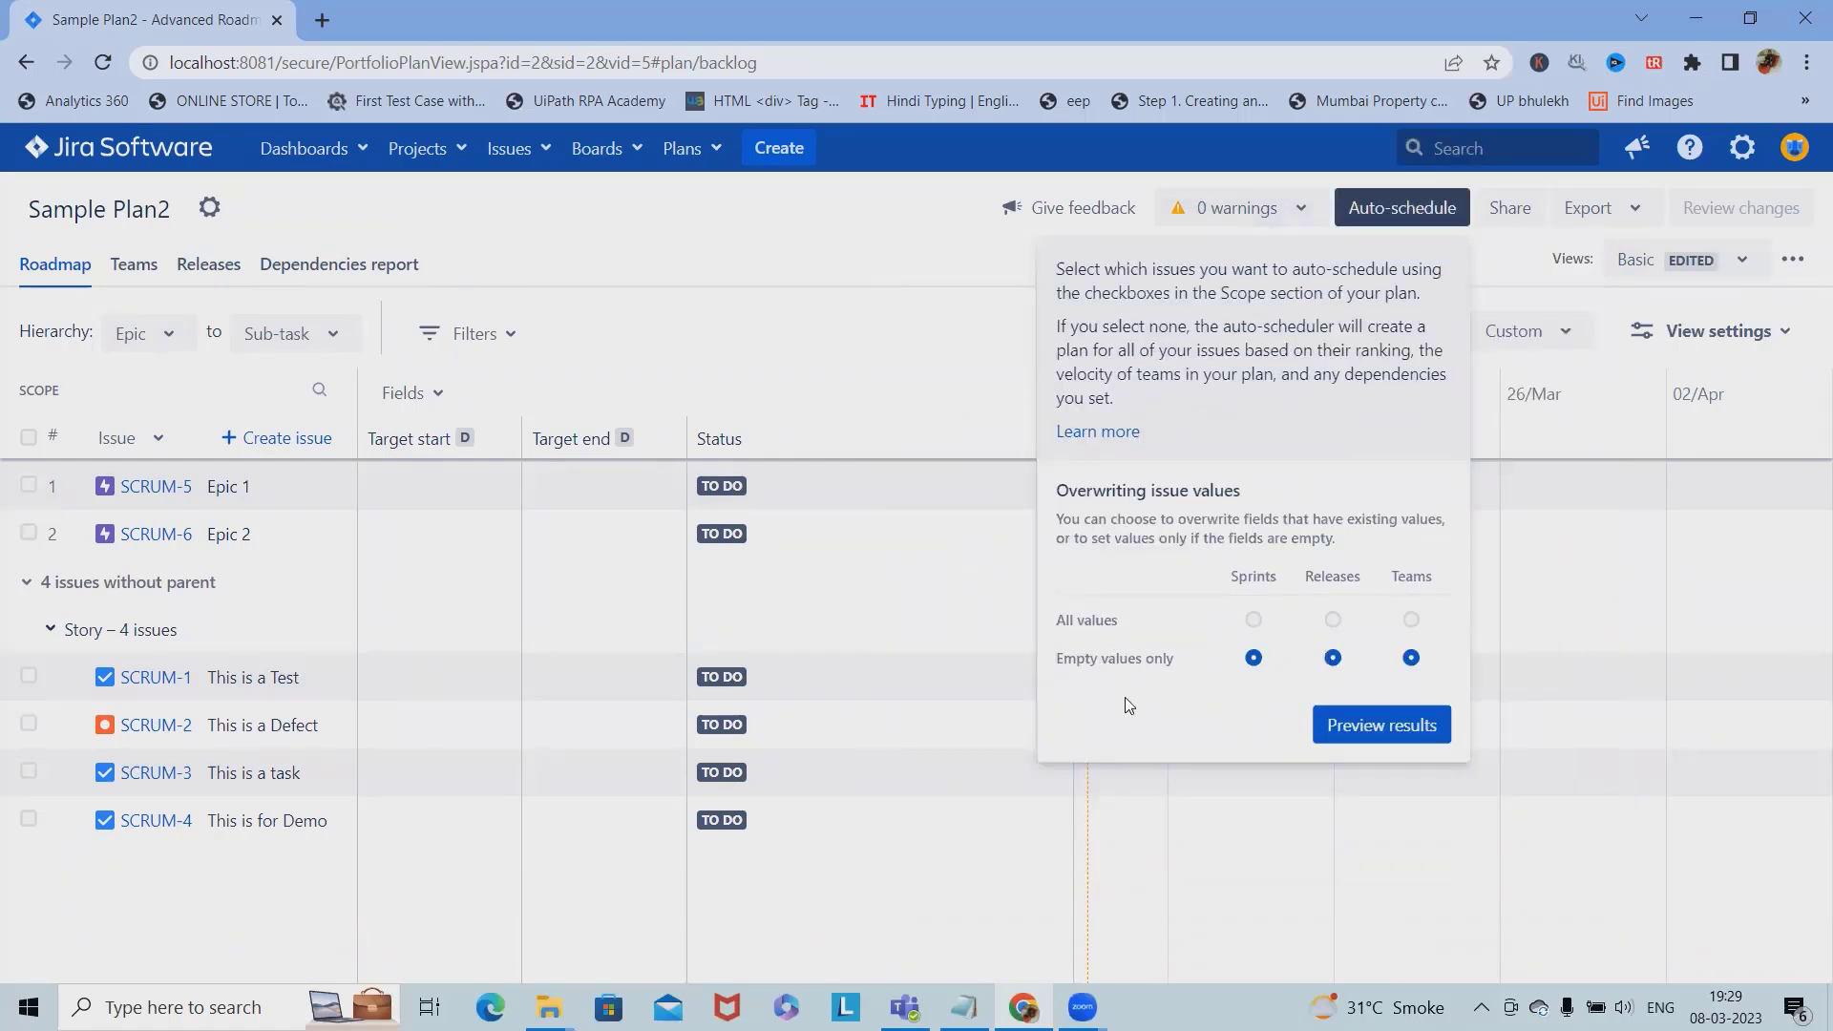
left_click(1509, 208)
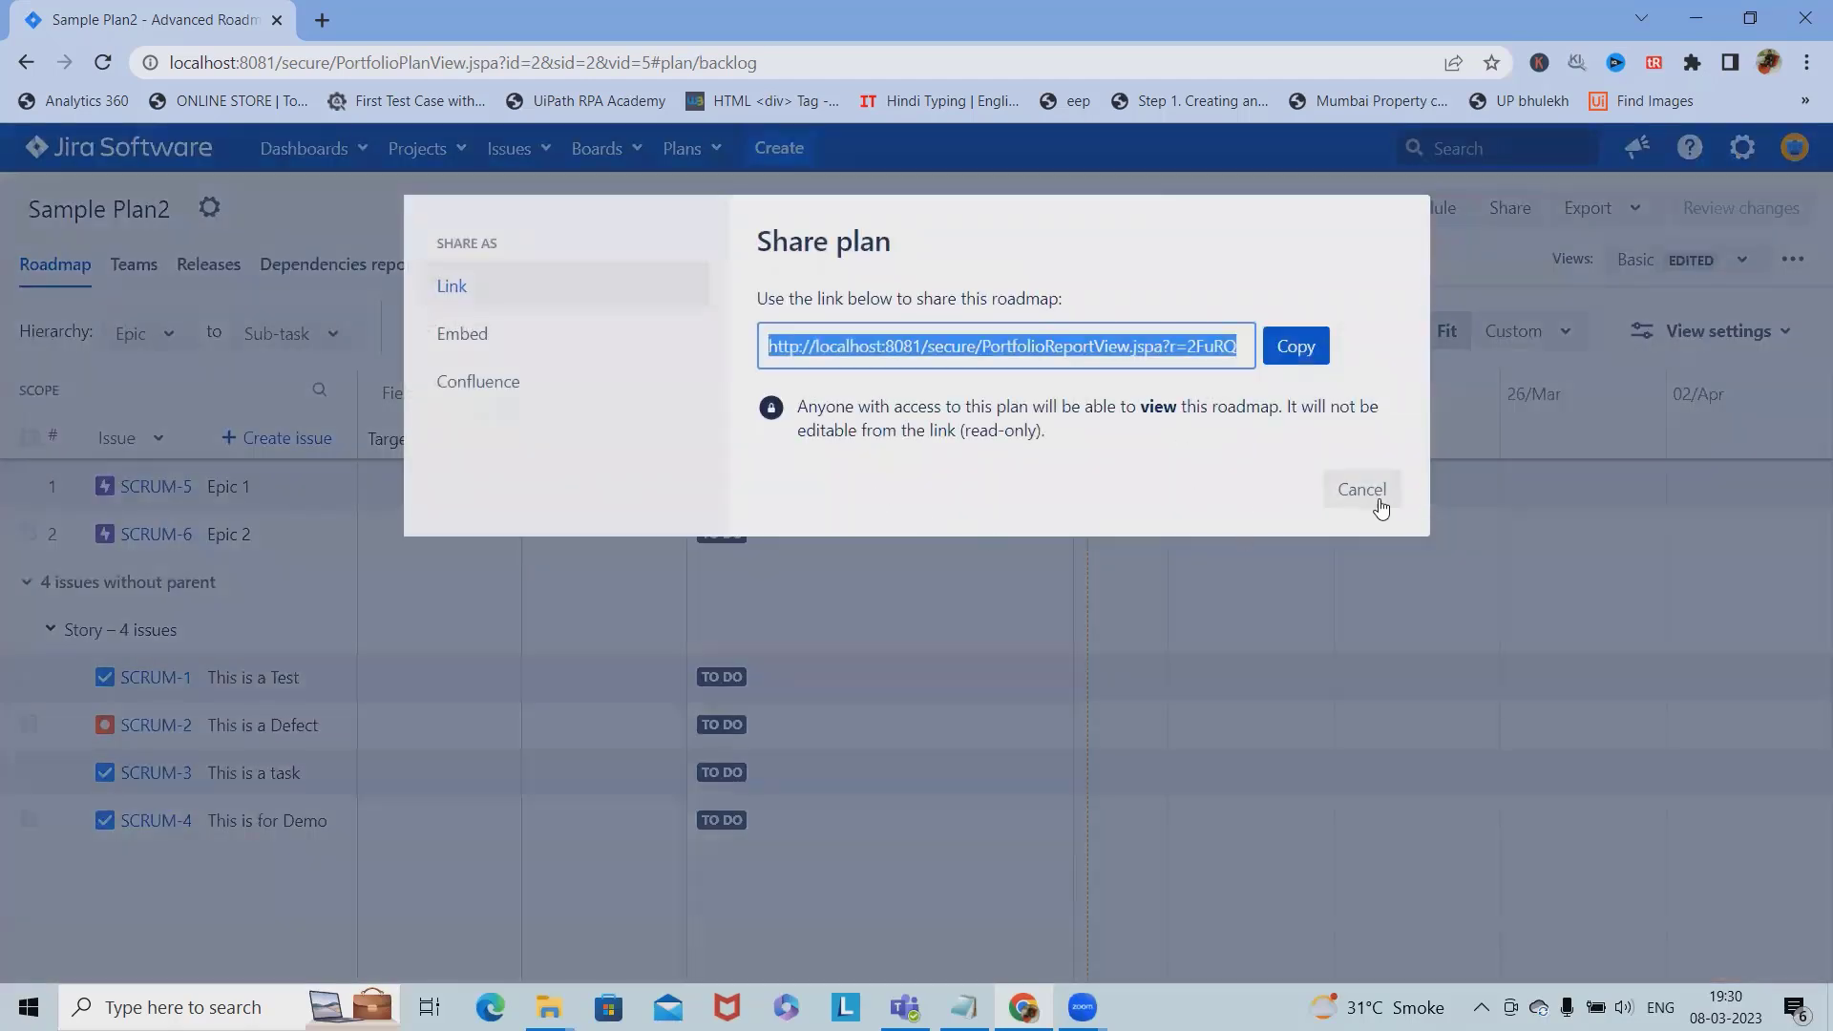
left_click(1380, 503)
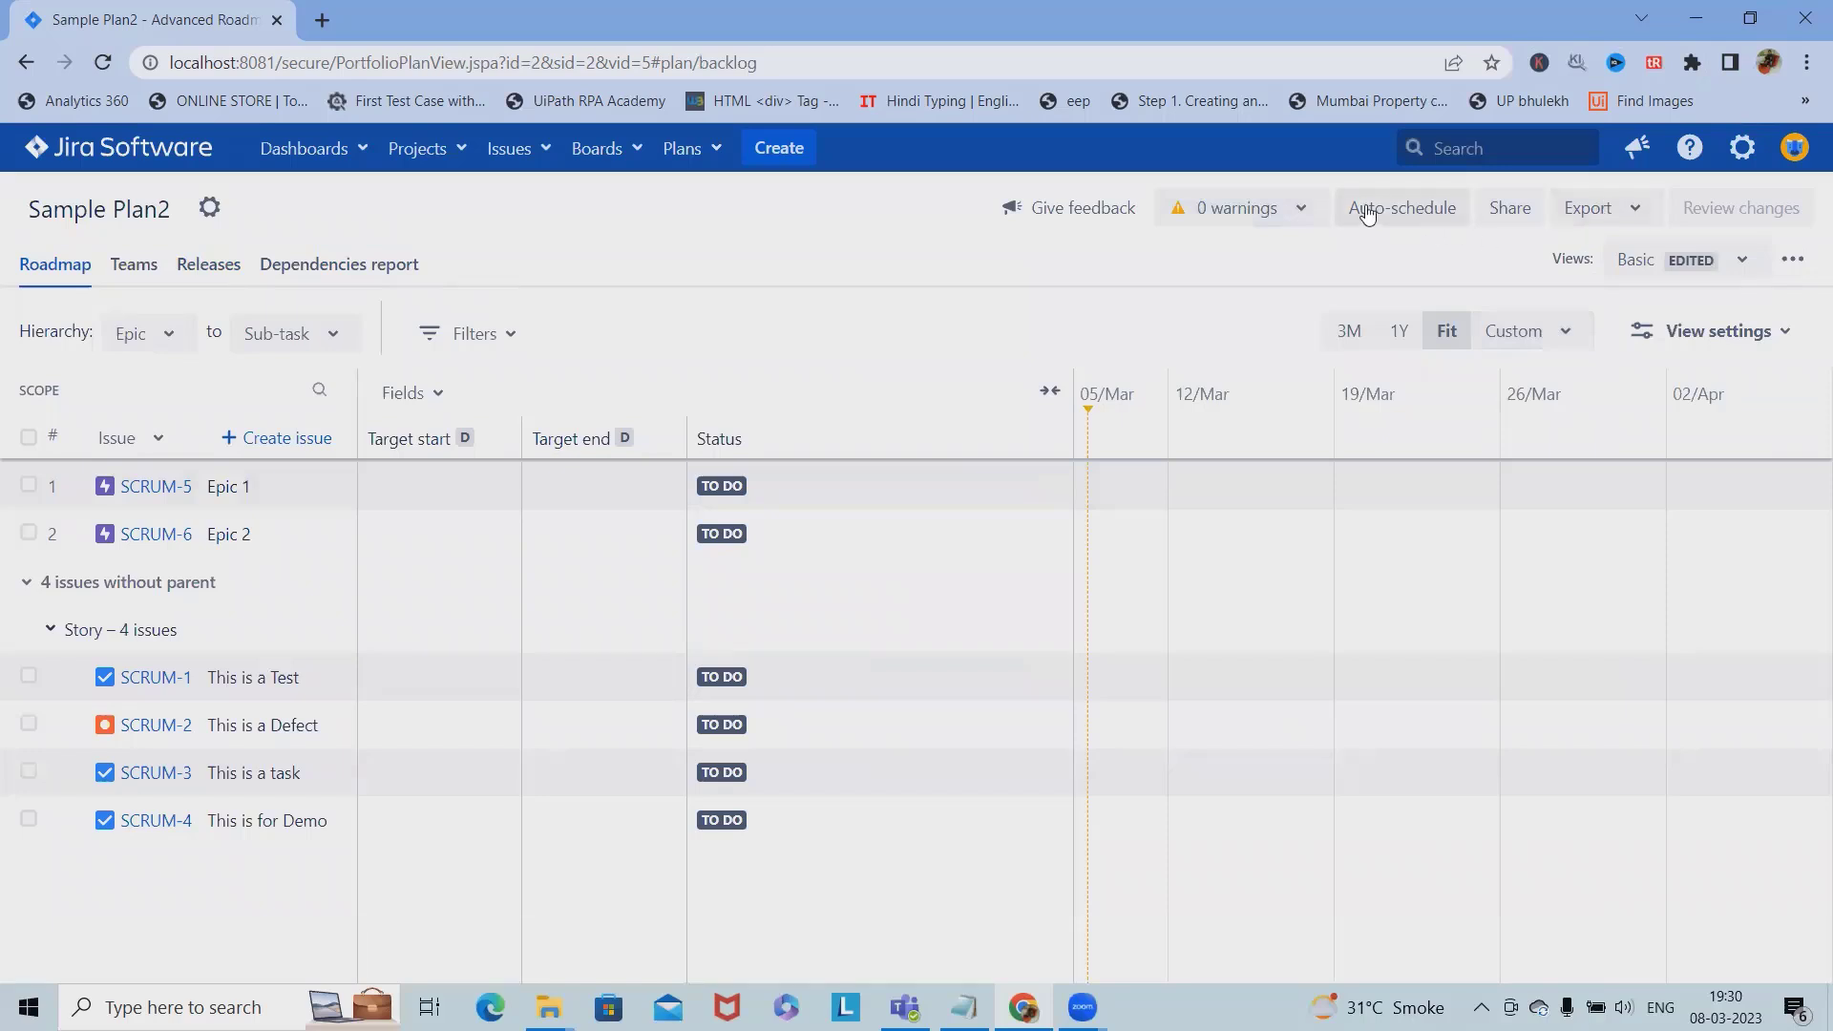
left_click(1635, 210)
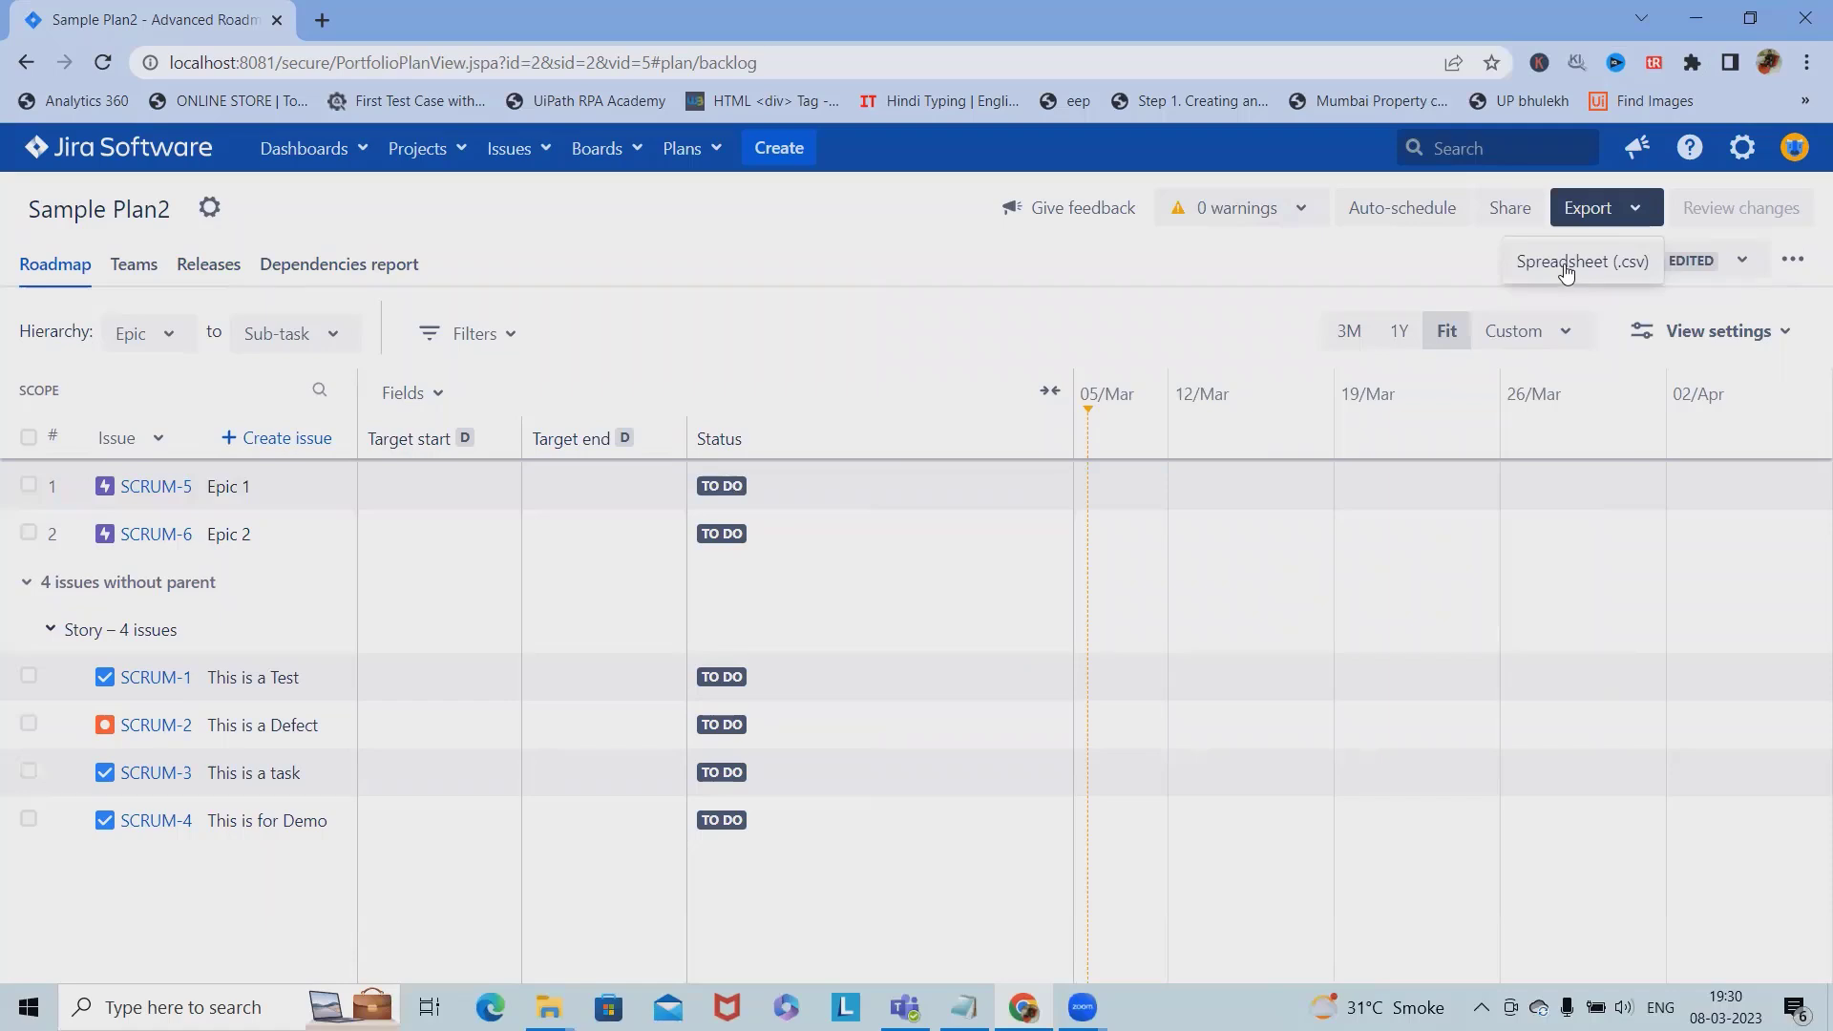
left_click(209, 207)
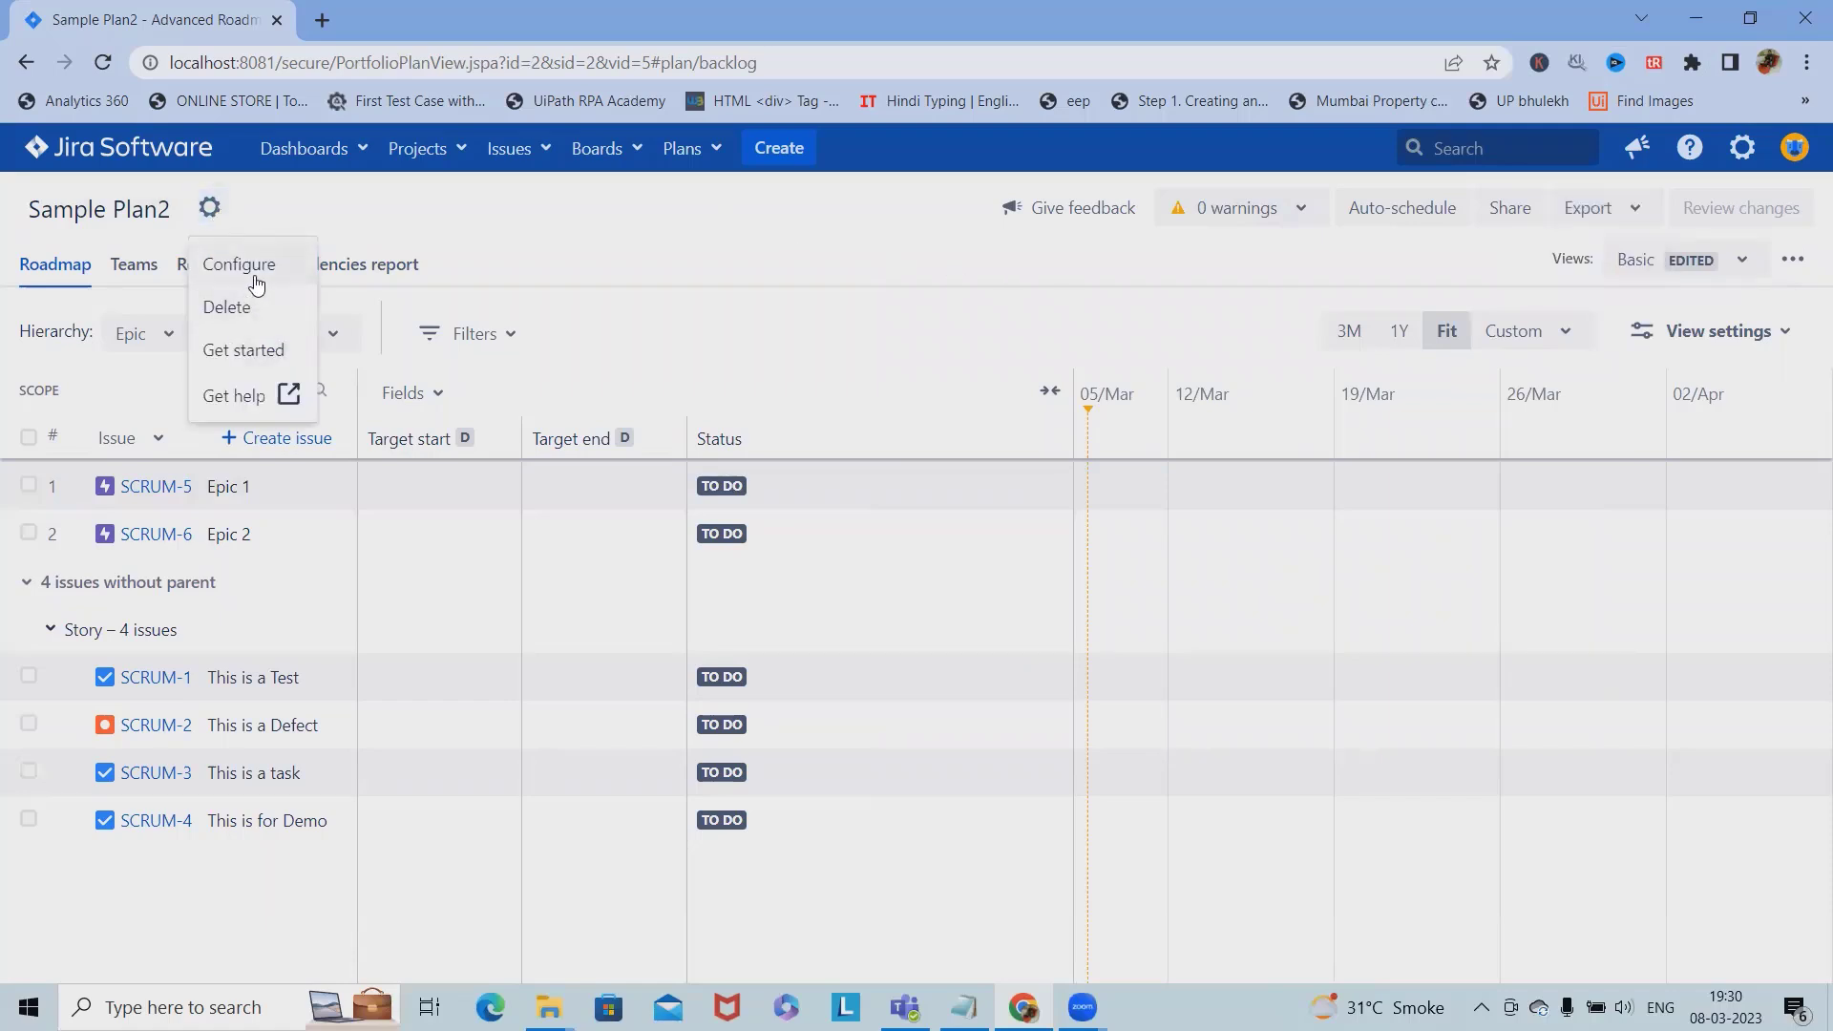
Step: Open Sample Plan2's Scheduling settings via Configure, showing Days estimates and Sequential dependencies
left_click(254, 271)
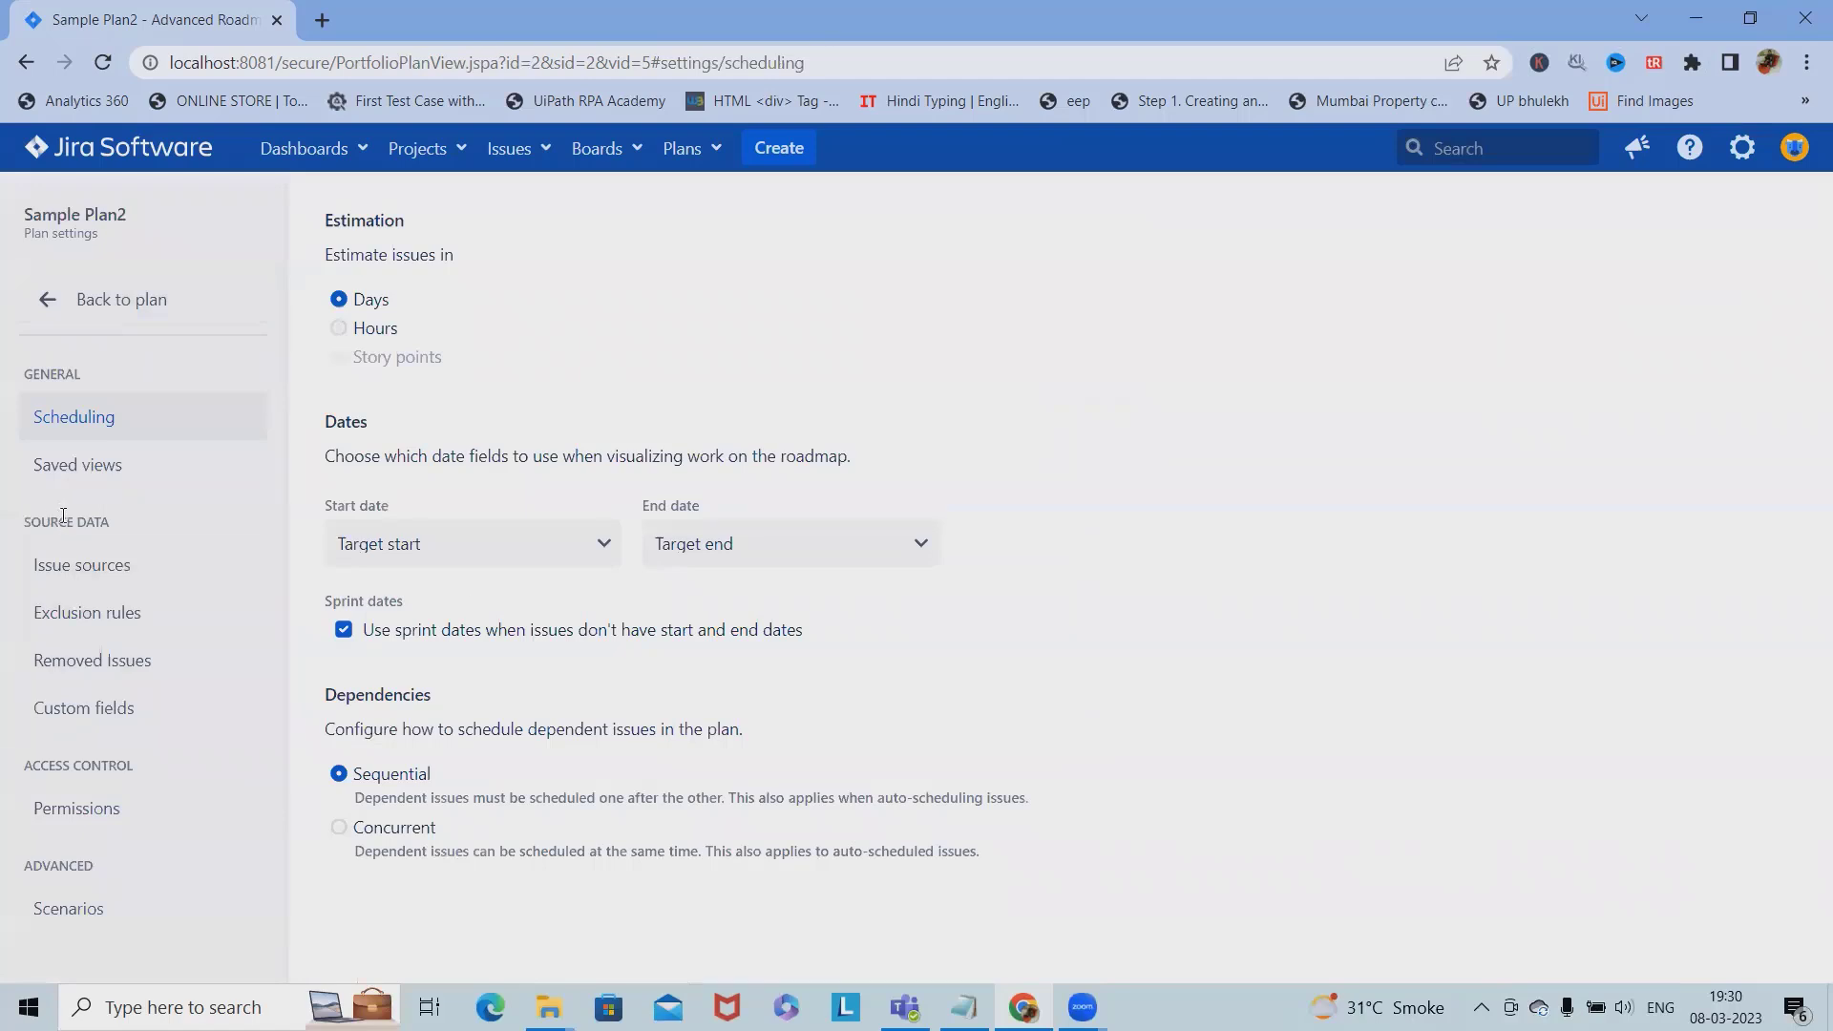